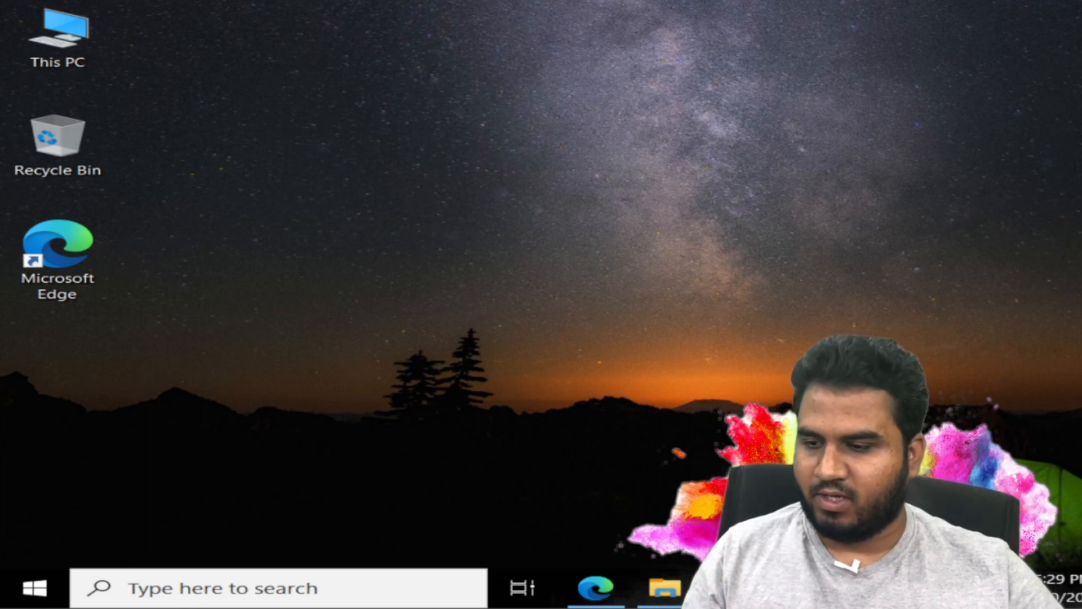
# - Open Microsoft Edge, search the web for "java code" and view the enlarged indexedBinarySearch code sample from the image results
pyautogui.click(595, 588)
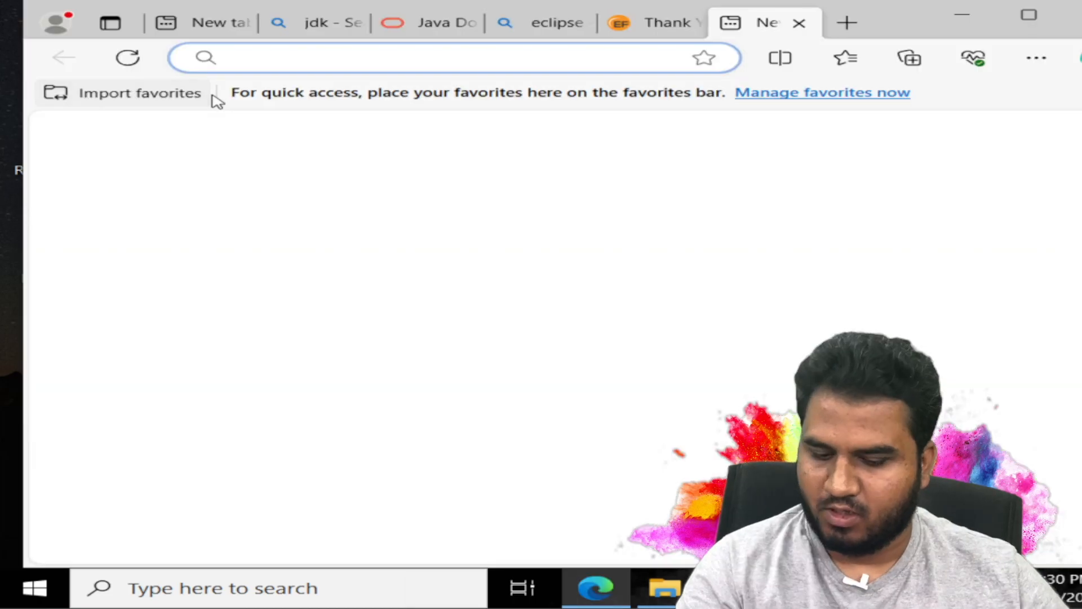
pyautogui.write('ja')
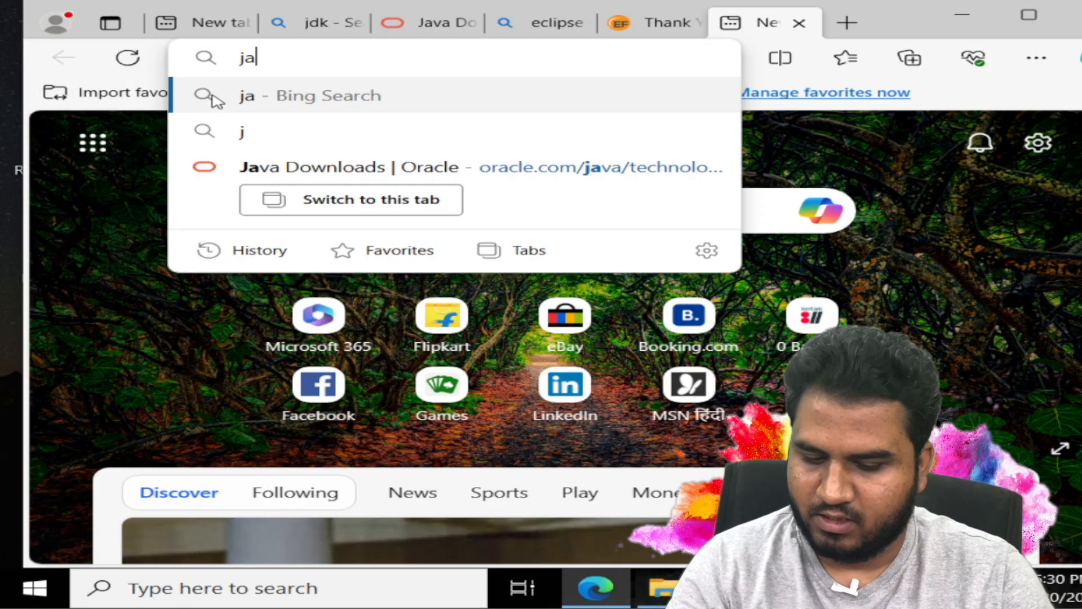
pyautogui.write('va code')
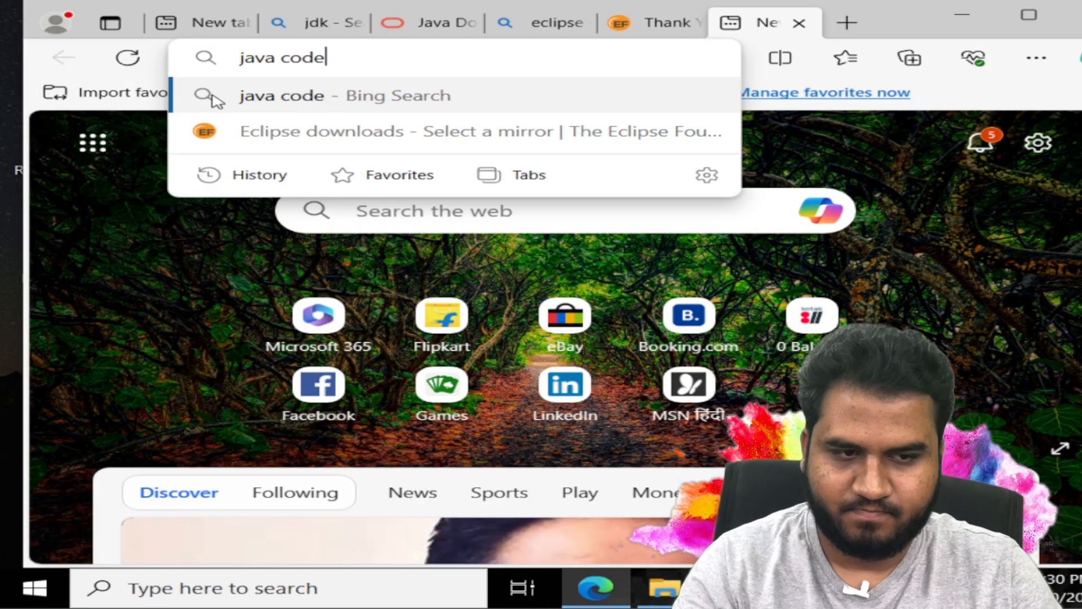
pyautogui.click(215, 102)
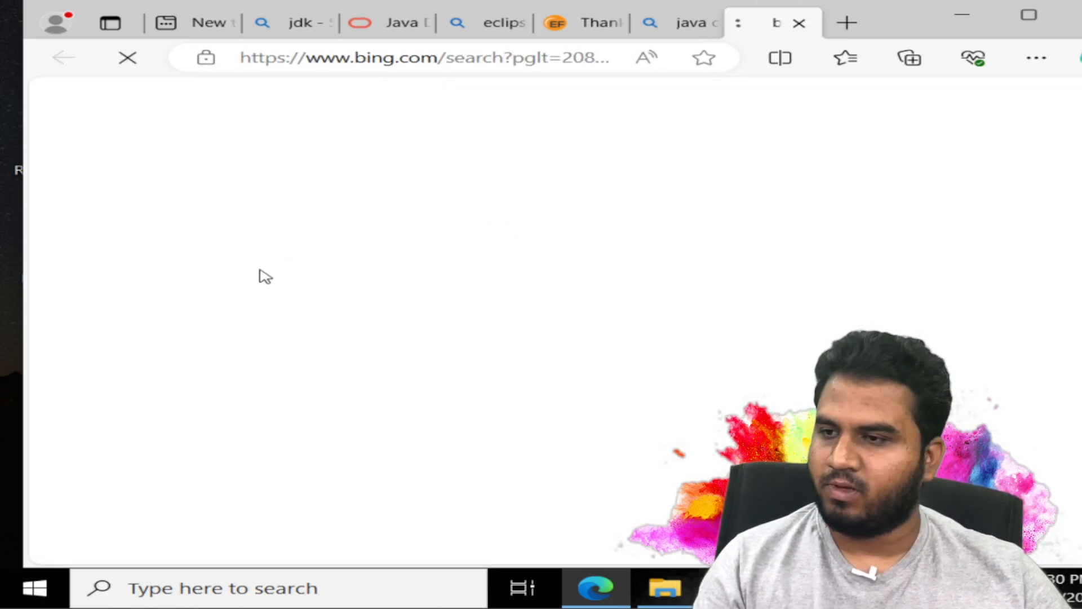
pyautogui.scroll(-2, 333, 225)
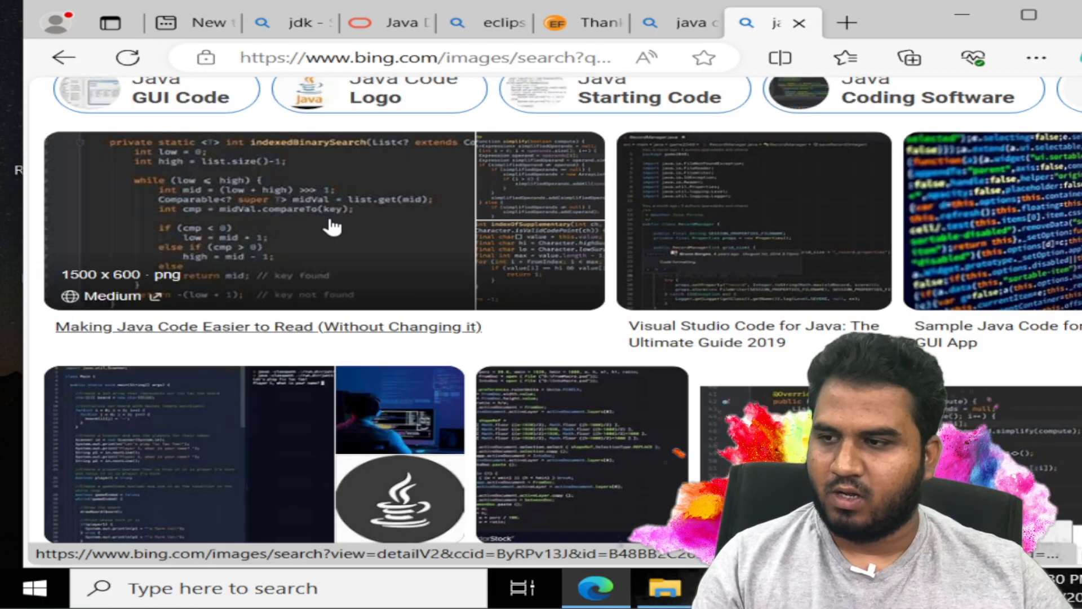
pyautogui.click(331, 221)
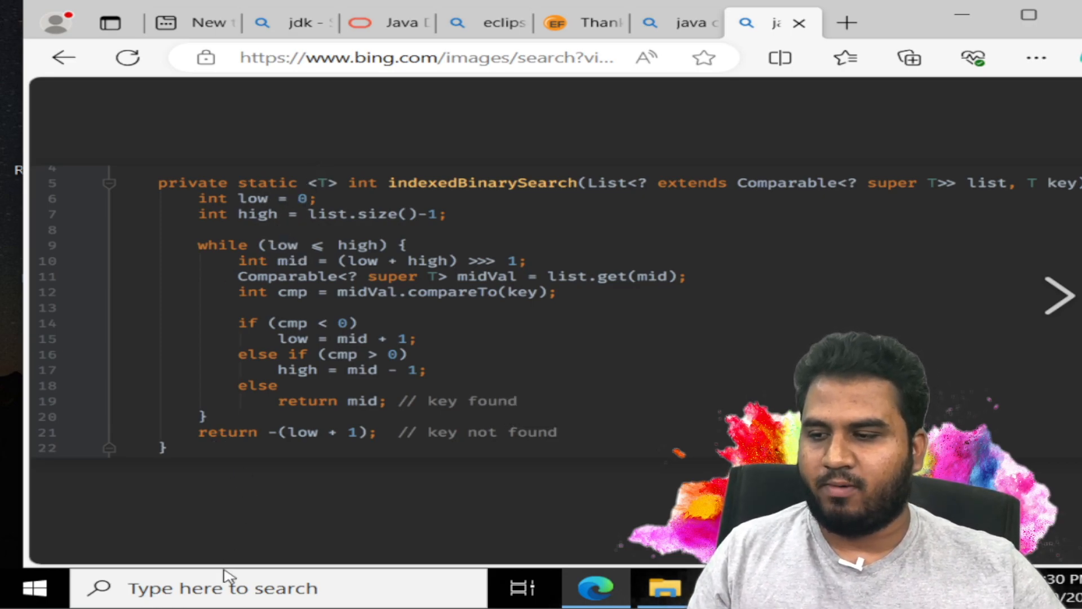
# - Find and launch Command Prompt to view its console window, then minimize it to return to the code image
pyautogui.click(224, 592)
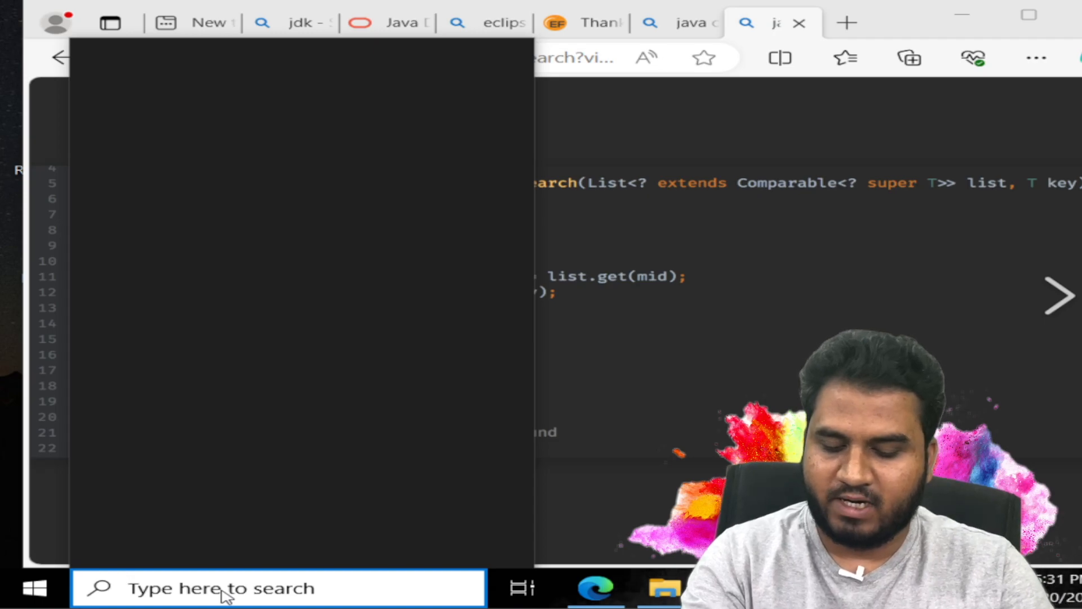
pyautogui.write('cmd')
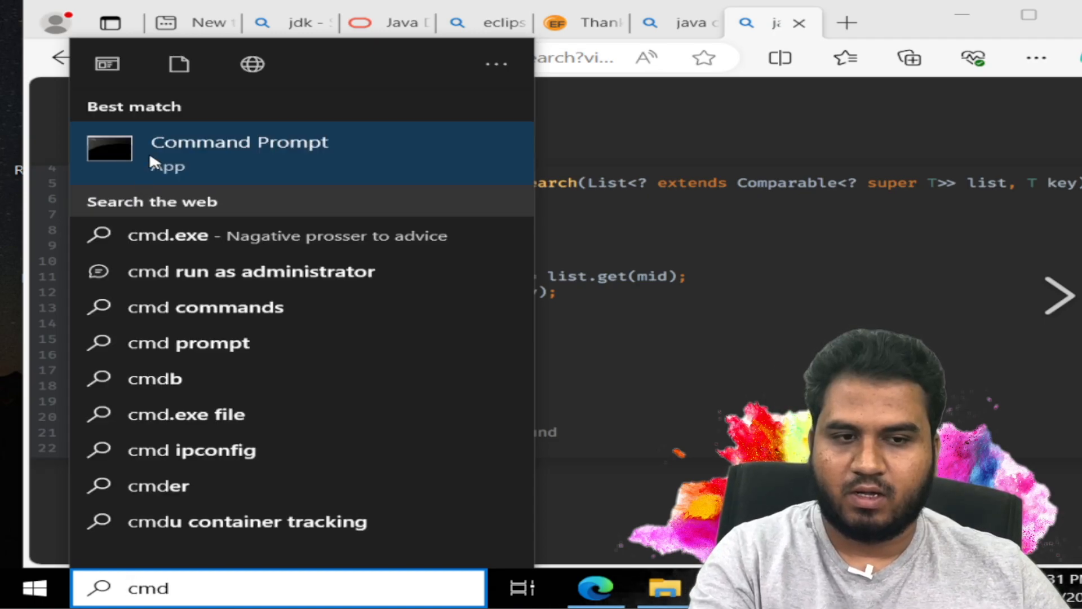
pyautogui.click(153, 162)
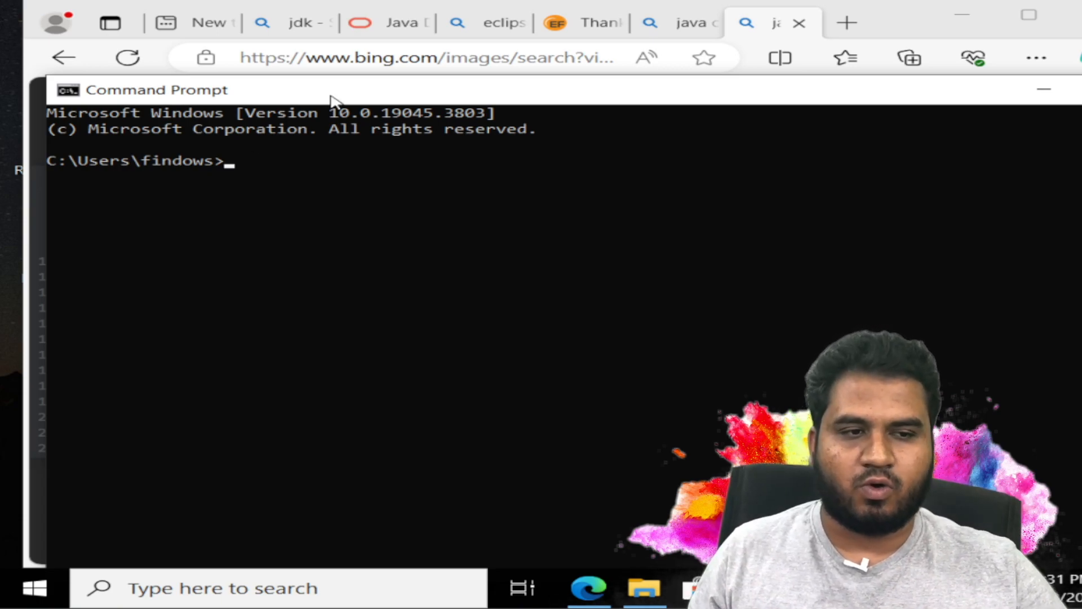
pyautogui.click(1036, 91)
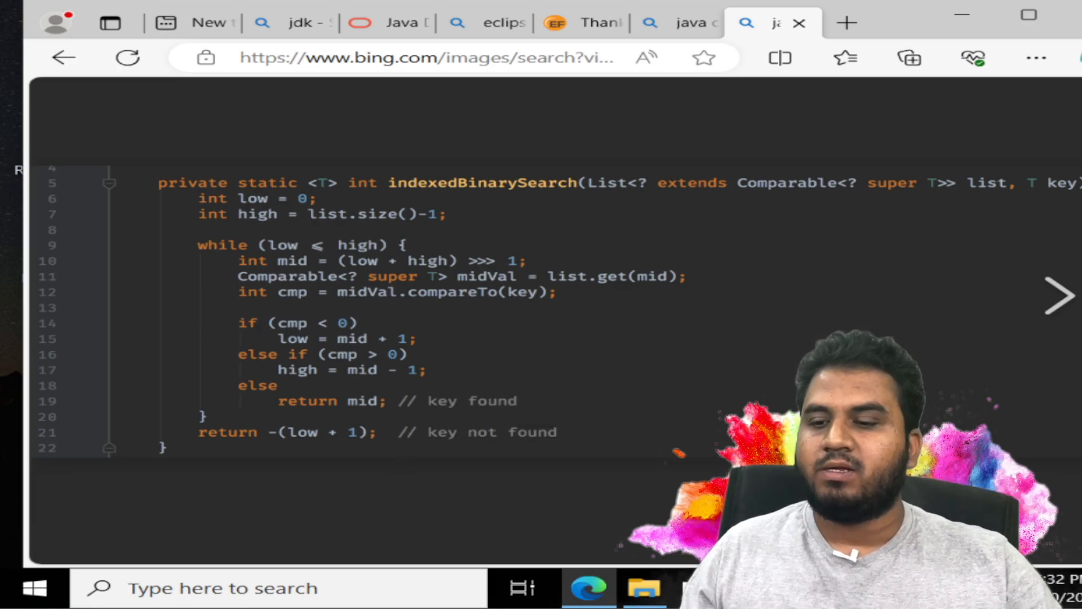
# - Switch to the already open Oracle Java downloads page and view the Windows file list
pyautogui.moveTo(809, 588)
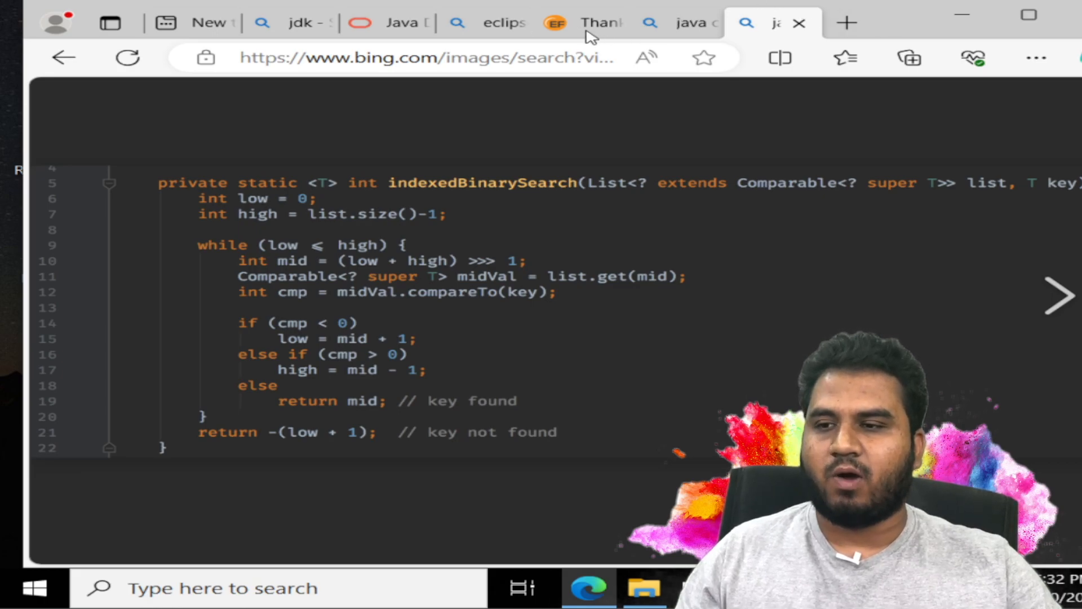
pyautogui.moveTo(687, 20)
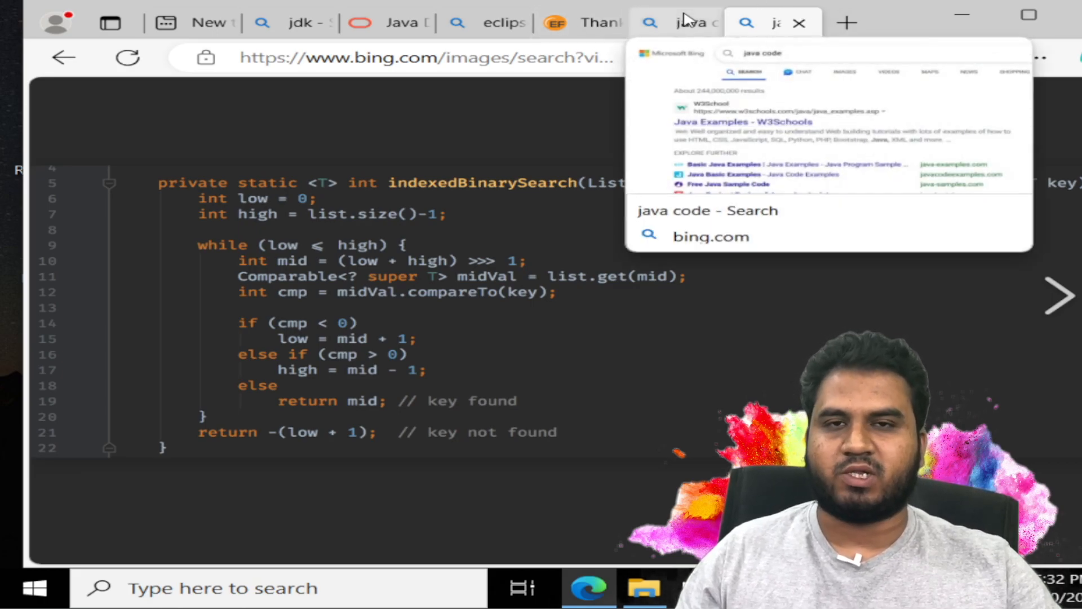
pyautogui.click(405, 24)
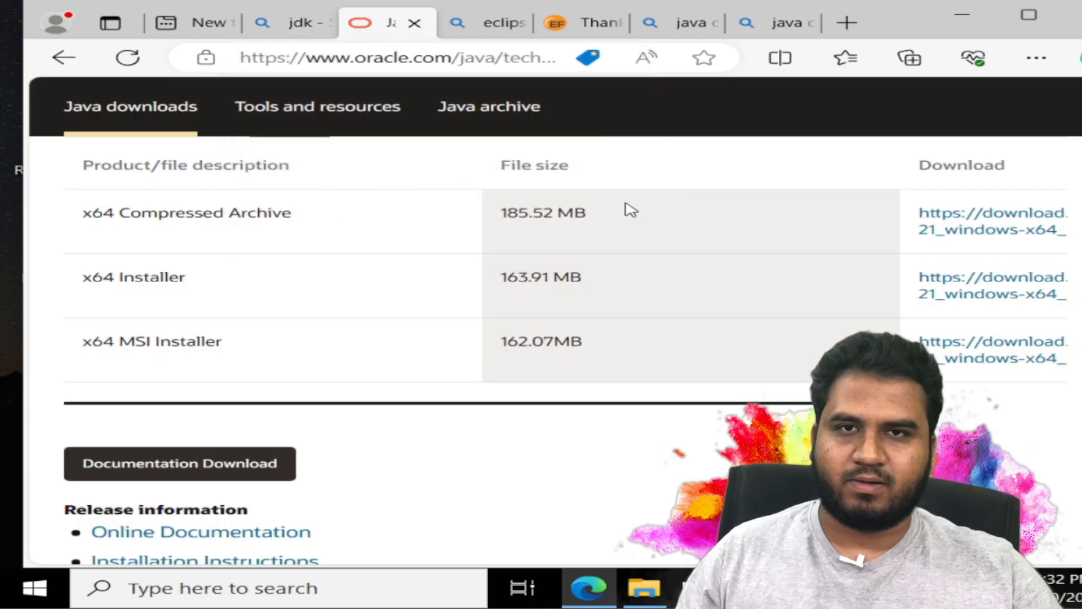
pyautogui.scroll(2, 300, 106)
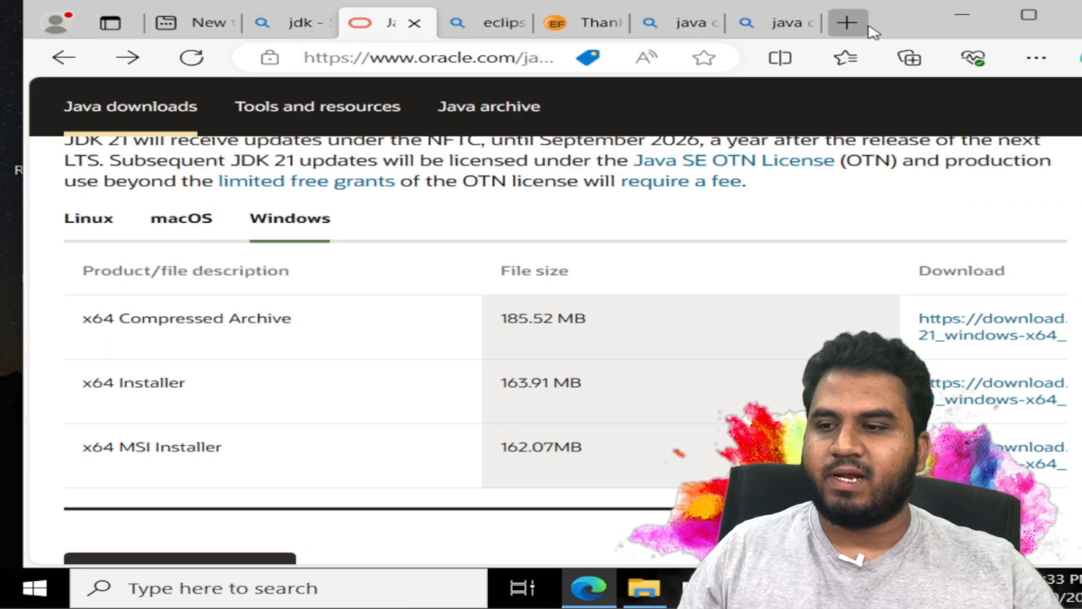
# - Search for "jdk" in a new browser tab and open the Java Downloads | Oracle result
pyautogui.click(847, 23)
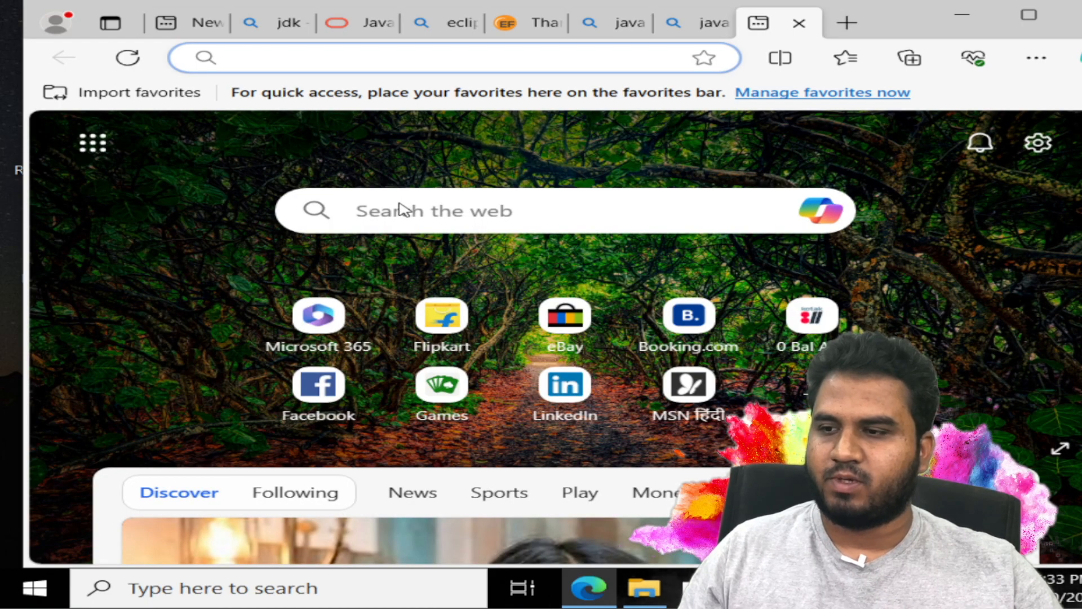
pyautogui.click(401, 211)
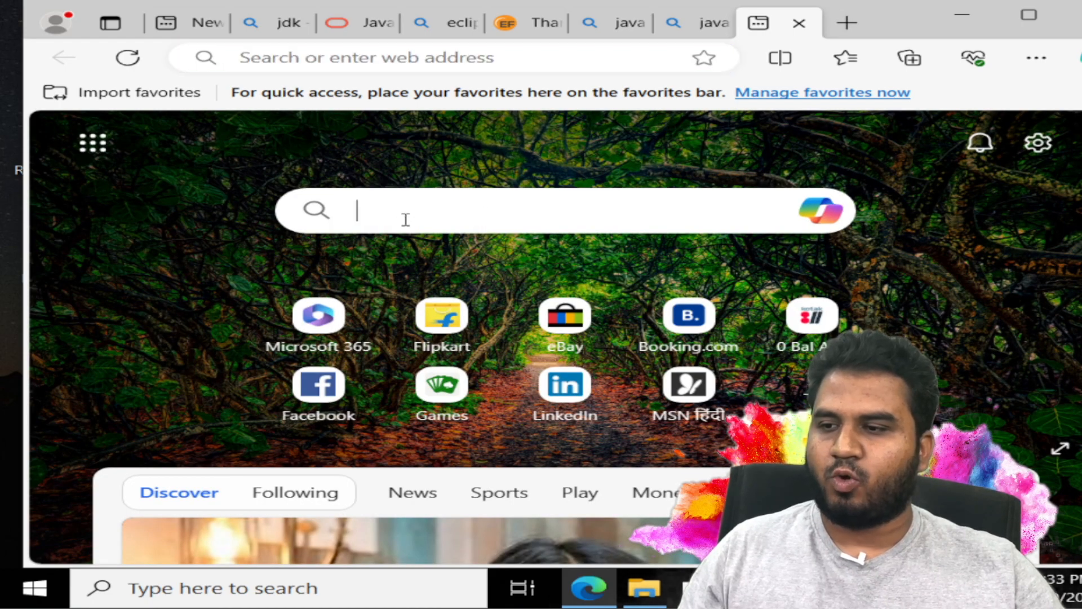
pyautogui.write('jdk')
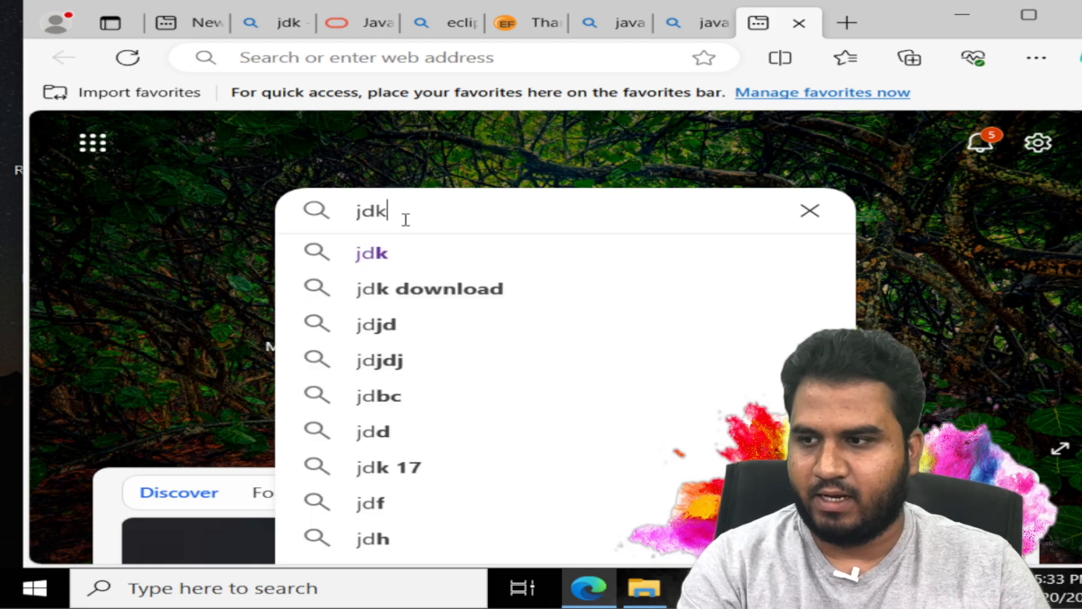
pyautogui.press('Return')
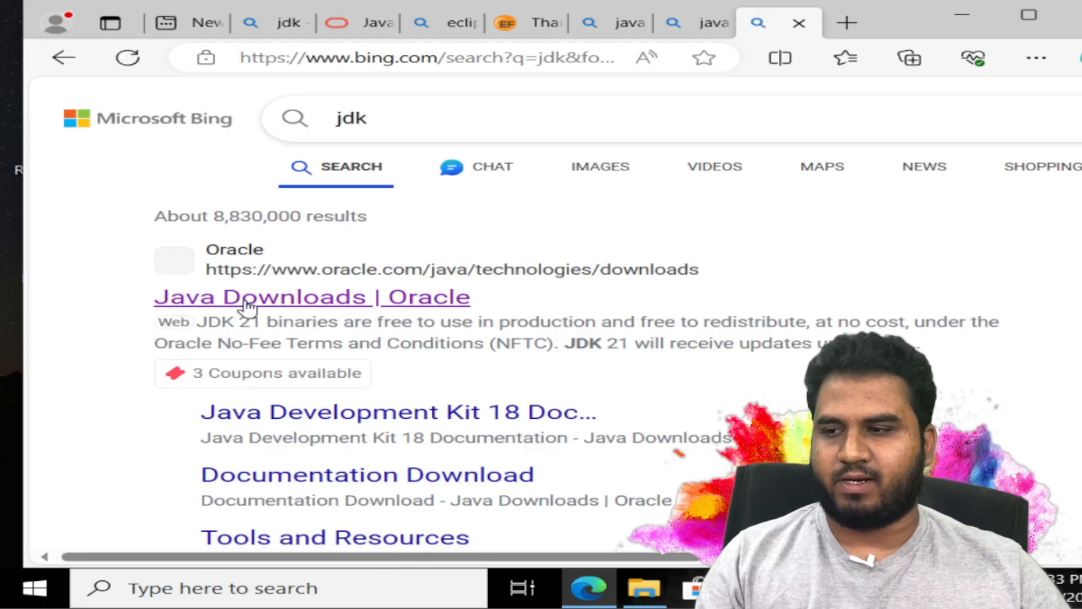
pyautogui.click(248, 305)
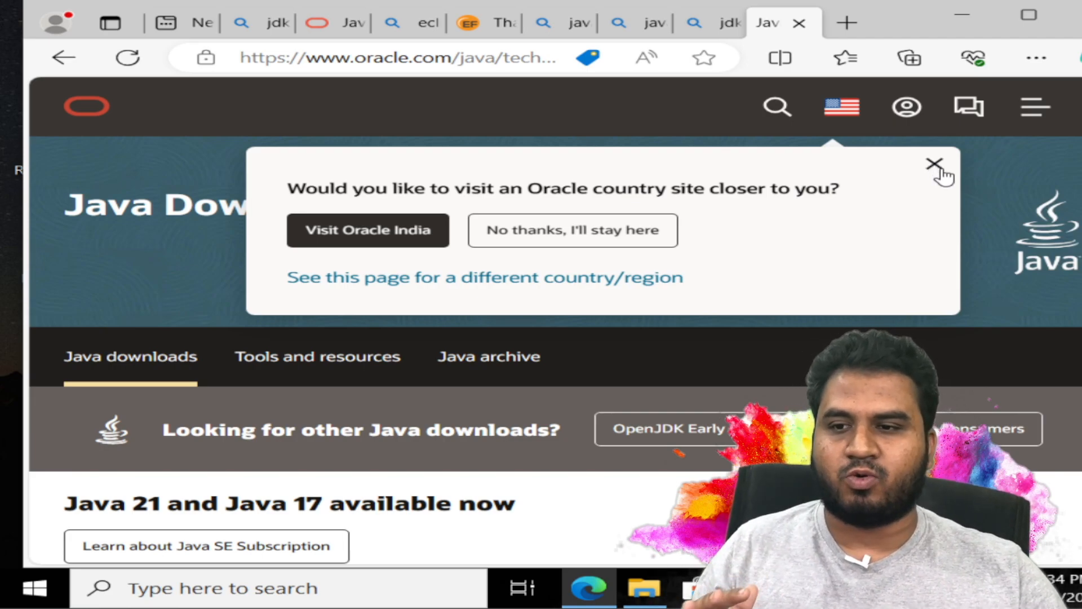
# - Search for "jre" in a new browser tab and look through its image results
pyautogui.hotkey('ctrl', 't')
pyautogui.write('jre')
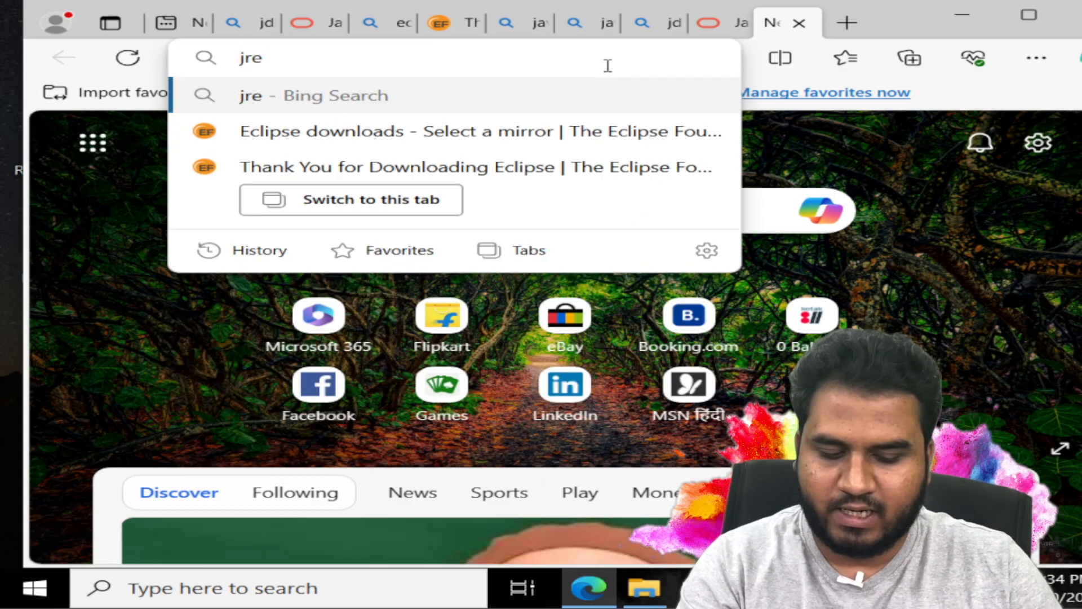
pyautogui.press('Return')
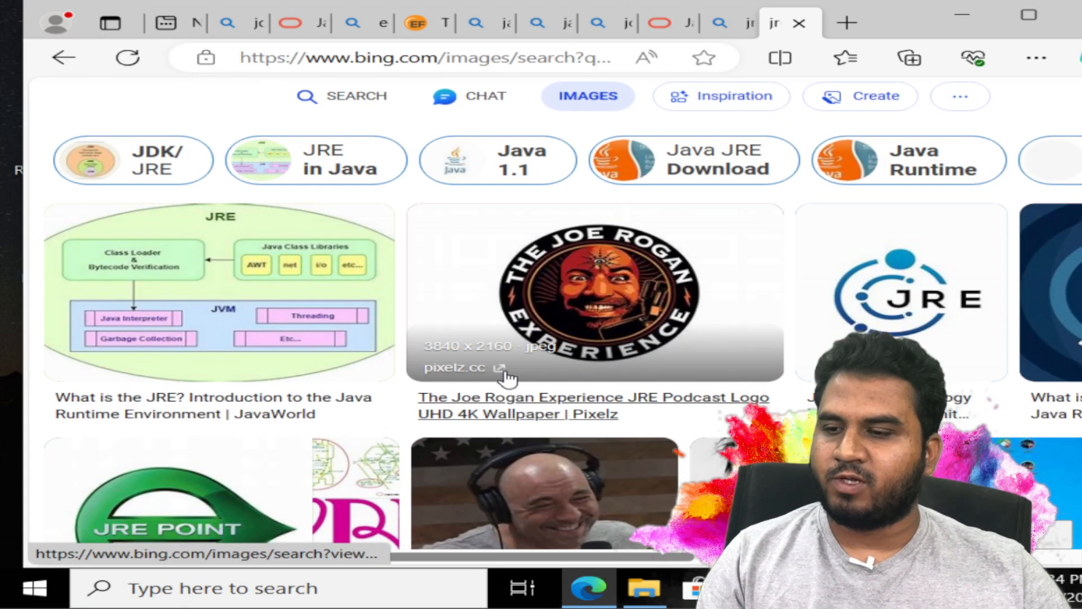
pyautogui.scroll(-4, 507, 374)
pyautogui.scroll(3, 507, 375)
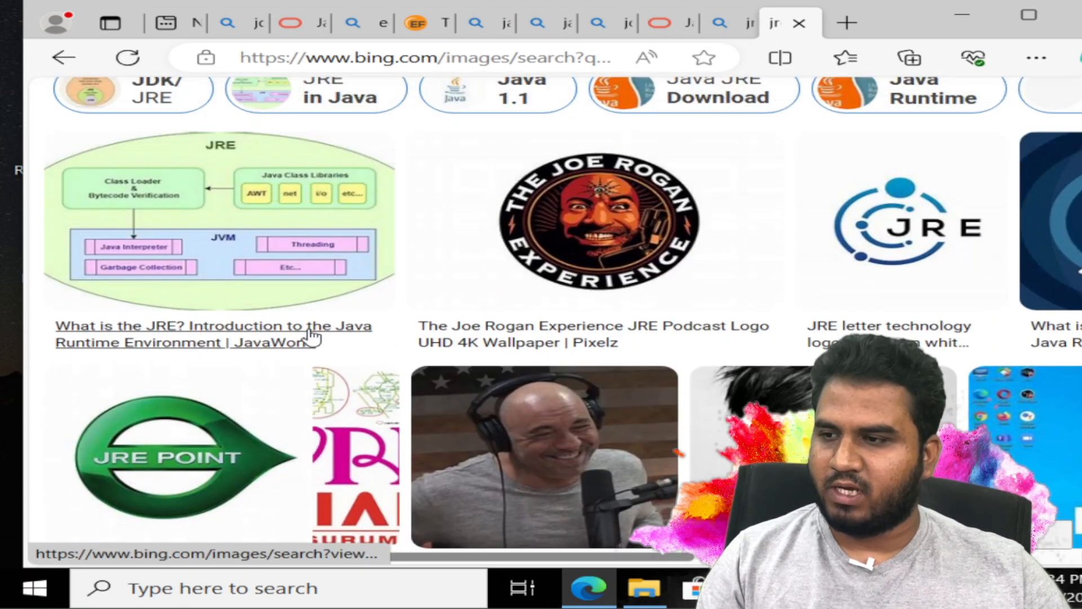
pyautogui.scroll(2, 723, 321)
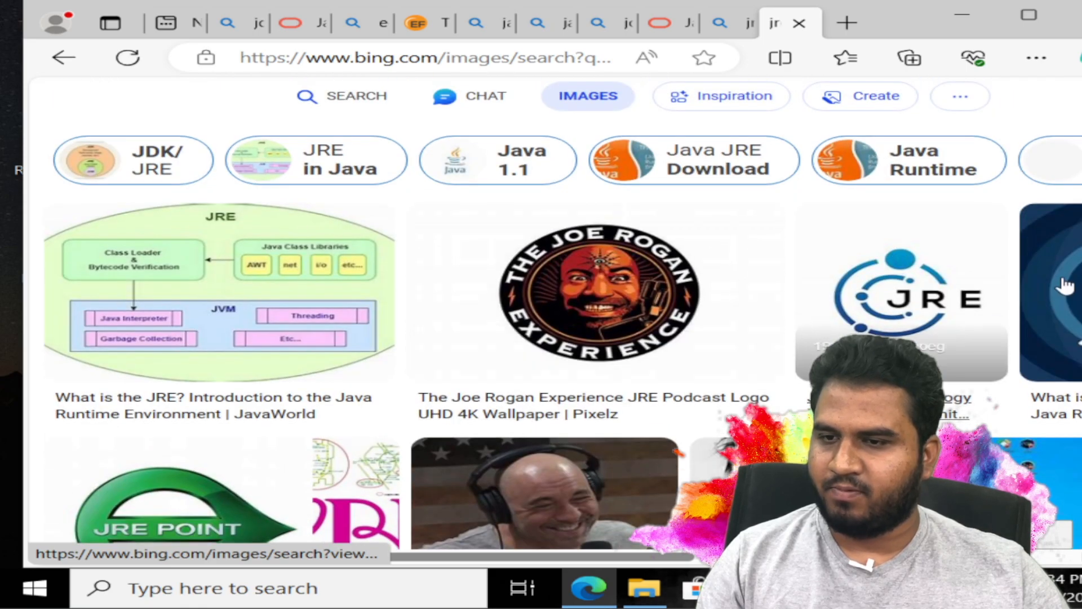
pyautogui.click(1023, 242)
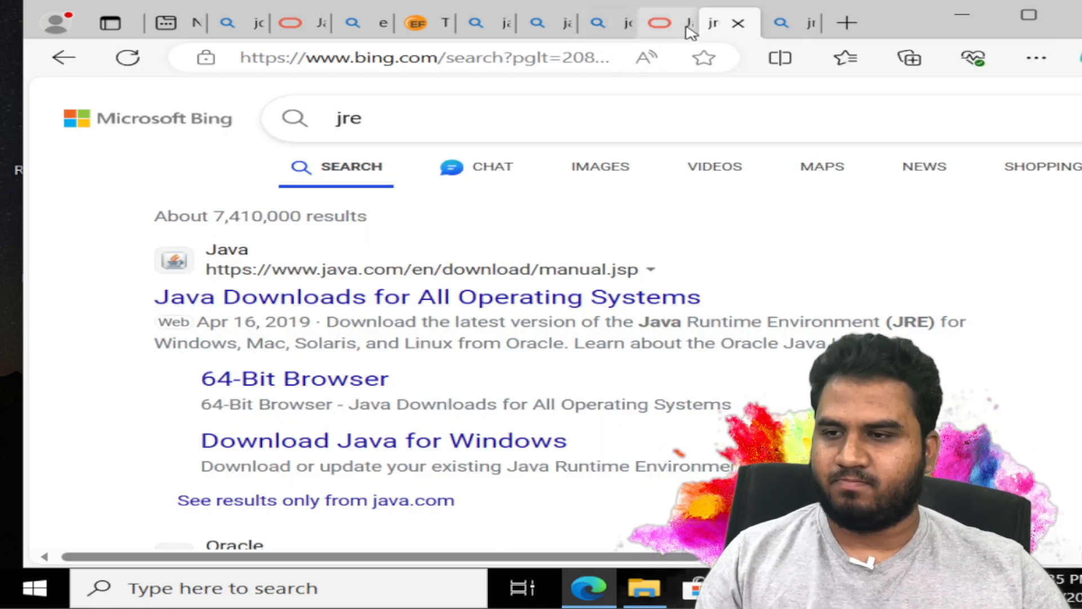
# - Return to the newly opened Oracle page, dismiss the country site prompt and go back to the jdk search results
pyautogui.click(685, 26)
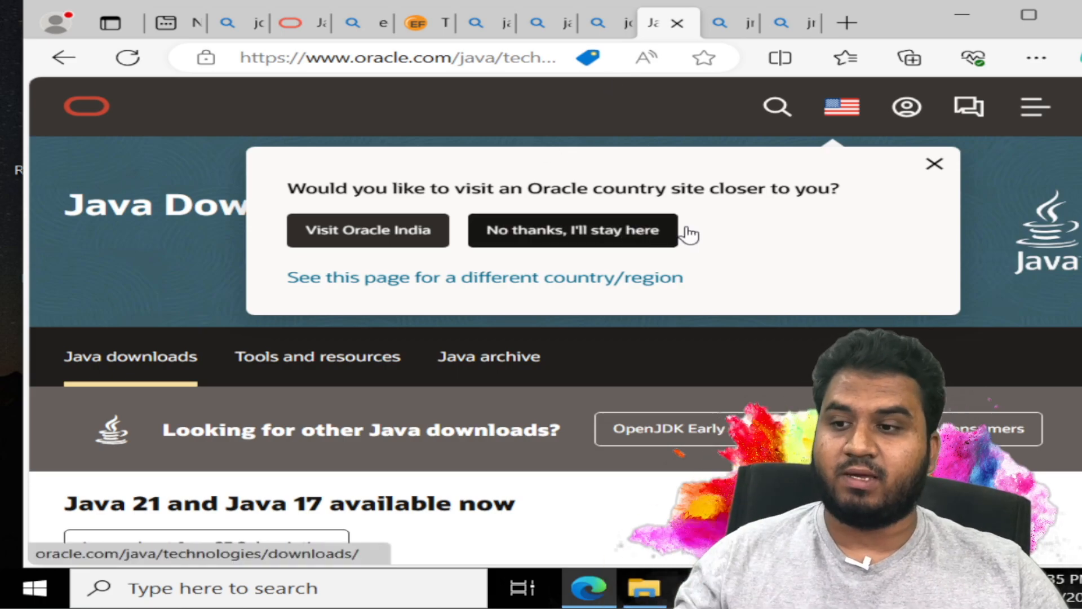
pyautogui.click(653, 251)
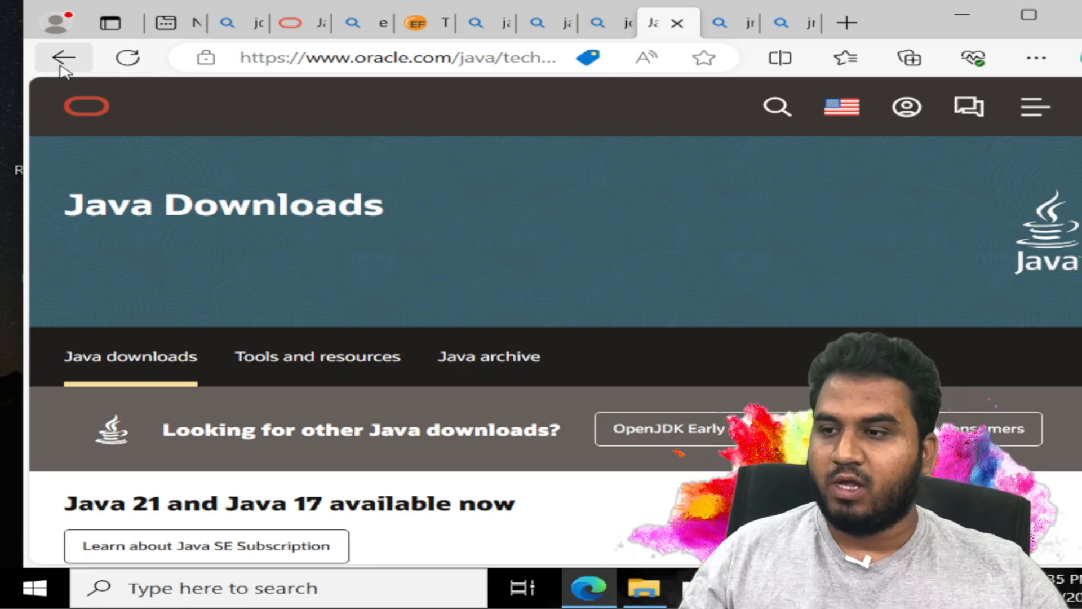
pyautogui.click(63, 61)
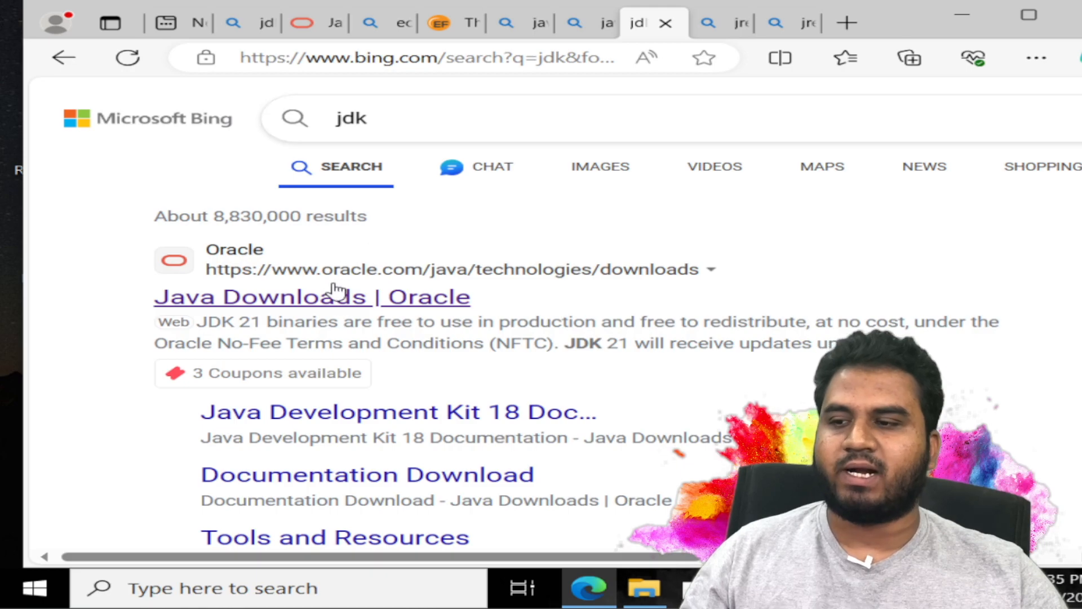
# - Change the search to "jdk download" and open the Java Downloads | Oracle result
pyautogui.click(416, 122)
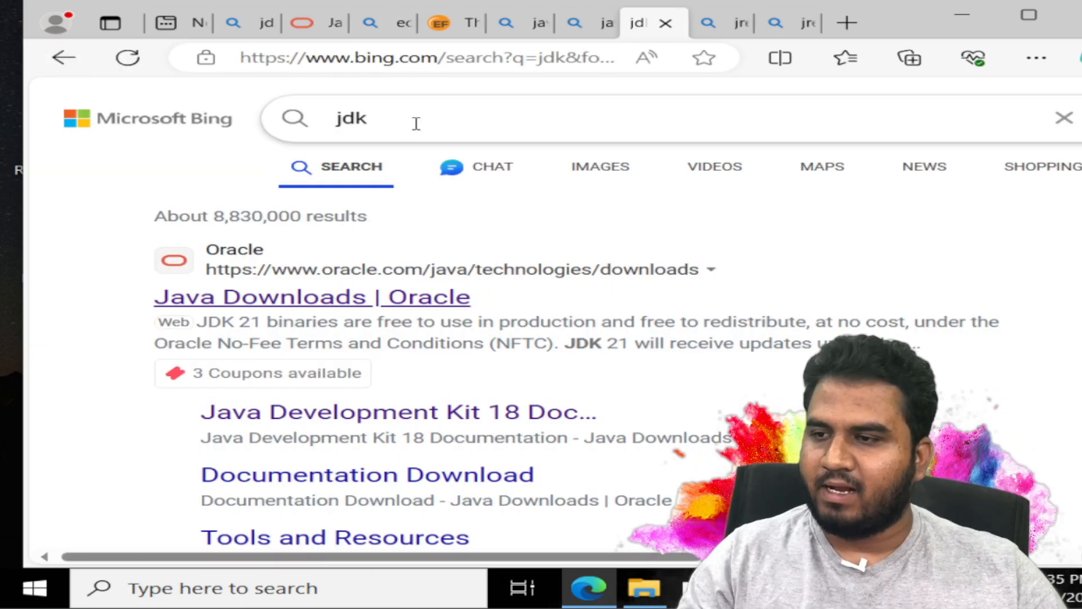
pyautogui.write('download')
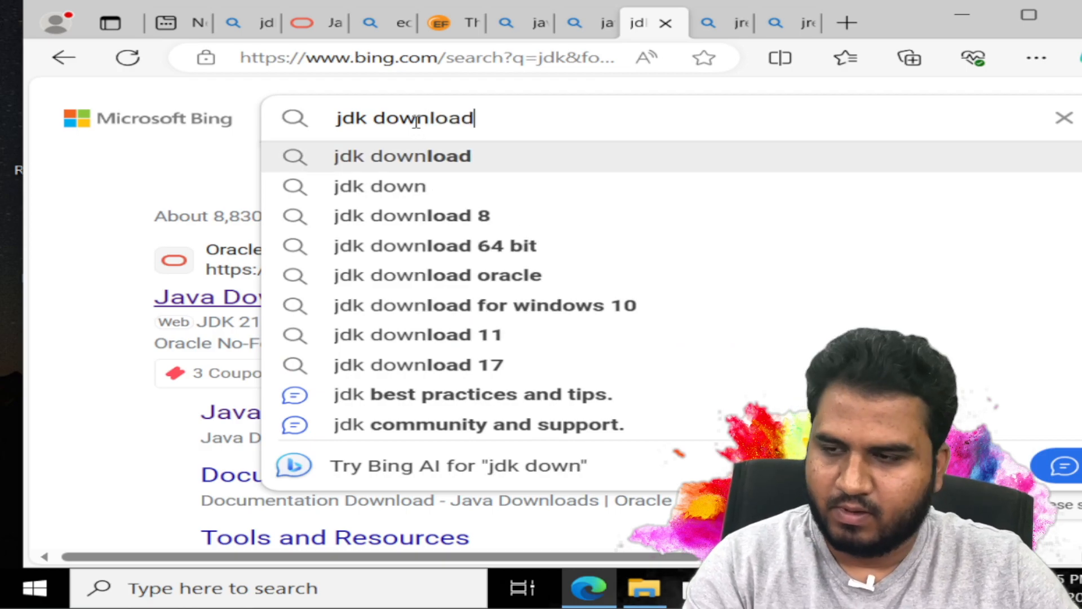
pyautogui.press('Return')
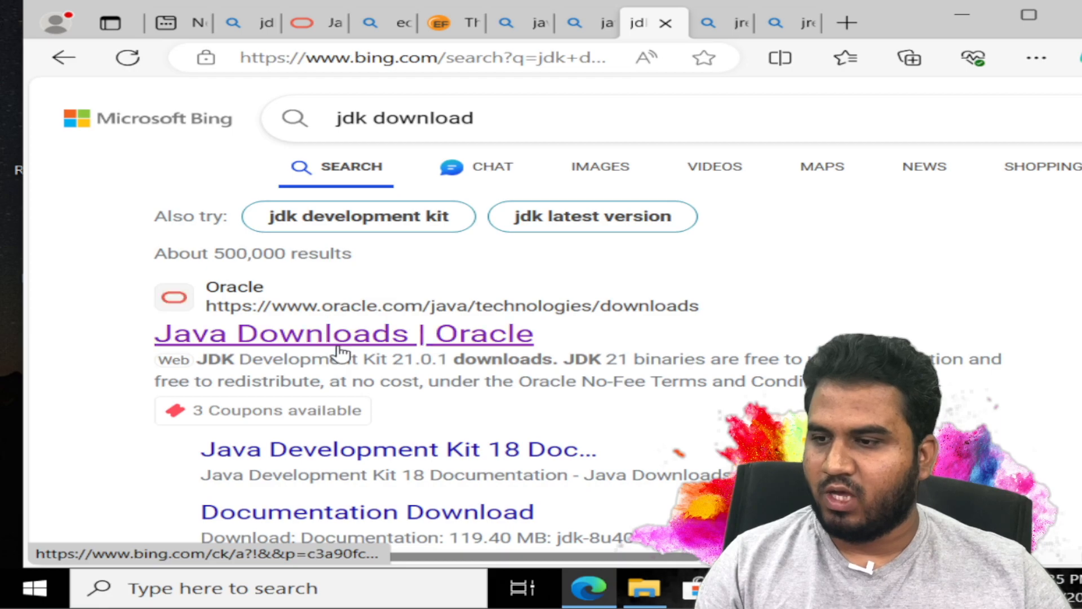
pyautogui.click(379, 344)
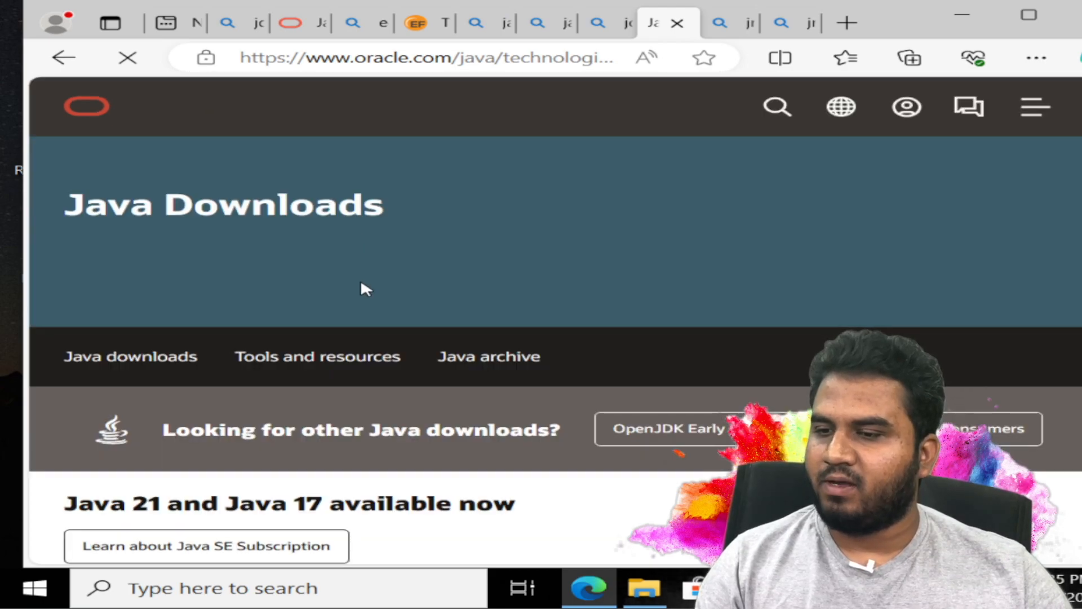
# - Examine the JDK Development Kit 21.0.2 downloads section, including its operating system options and Windows files
pyautogui.scroll(-3, 362, 278)
pyautogui.scroll(-10, 269, 310)
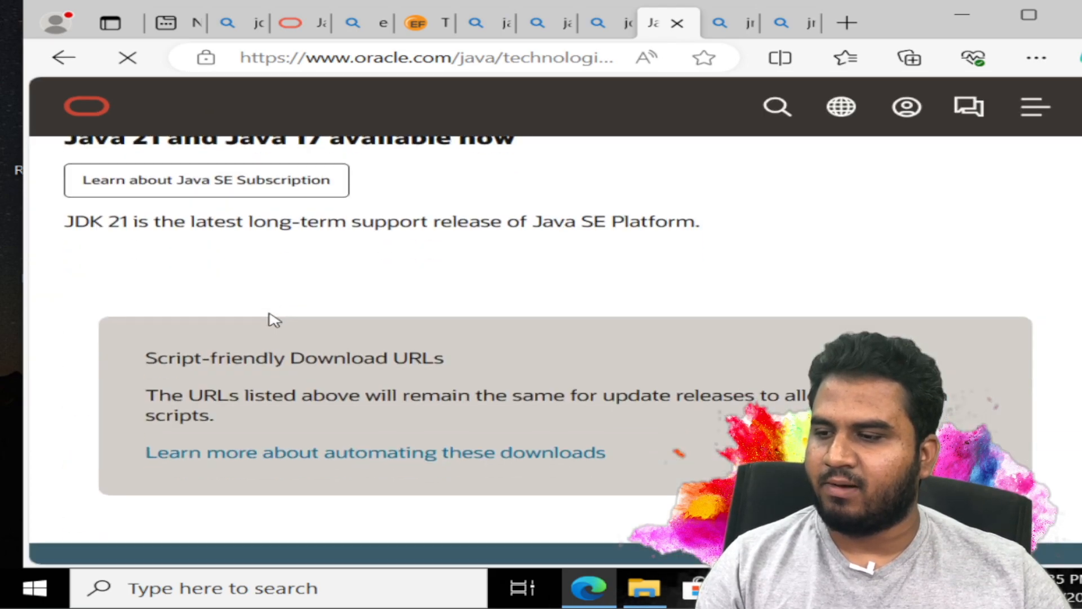
pyautogui.scroll(-1, 526, 341)
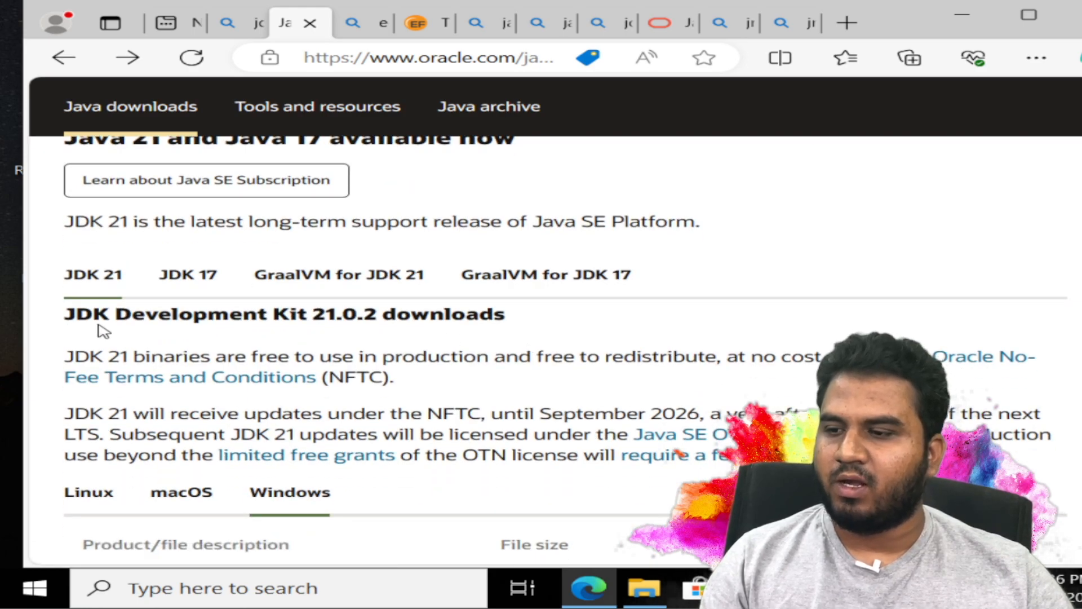
pyautogui.scroll(-2, 103, 331)
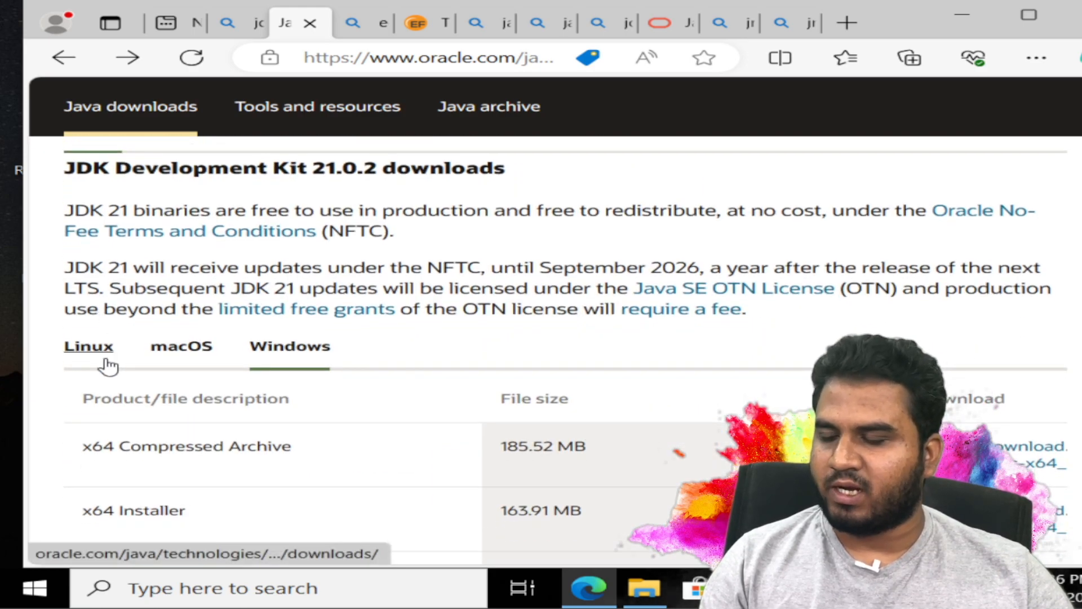
pyautogui.scroll(-2, 107, 363)
pyautogui.scroll(2, 106, 291)
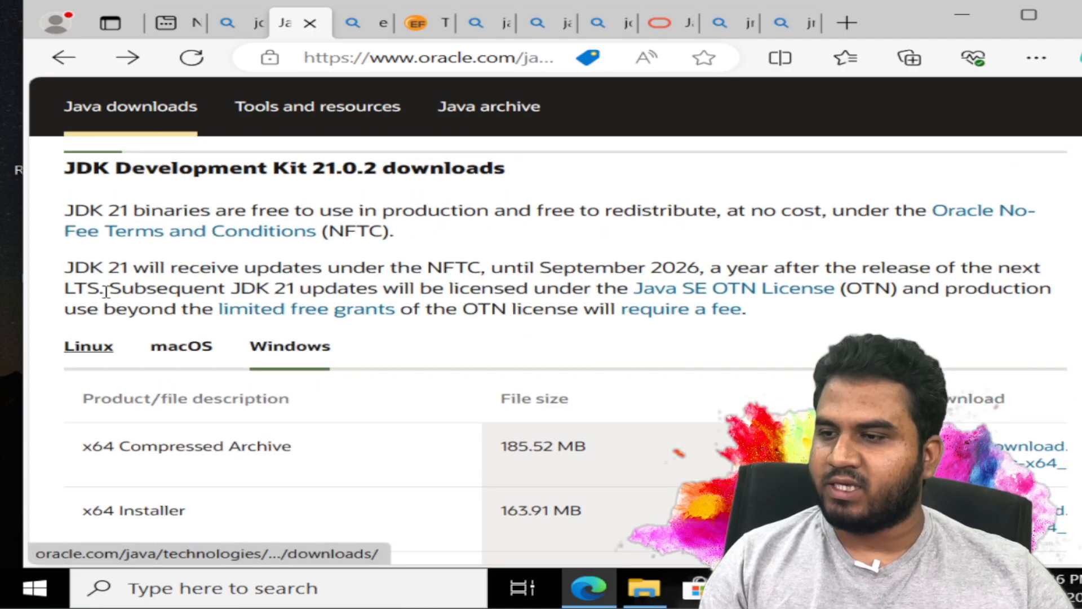
# - Examine the JDK Development Kit 21.0.2 downloads section, from the JDK version options down to the release information
pyautogui.scroll(3, 106, 291)
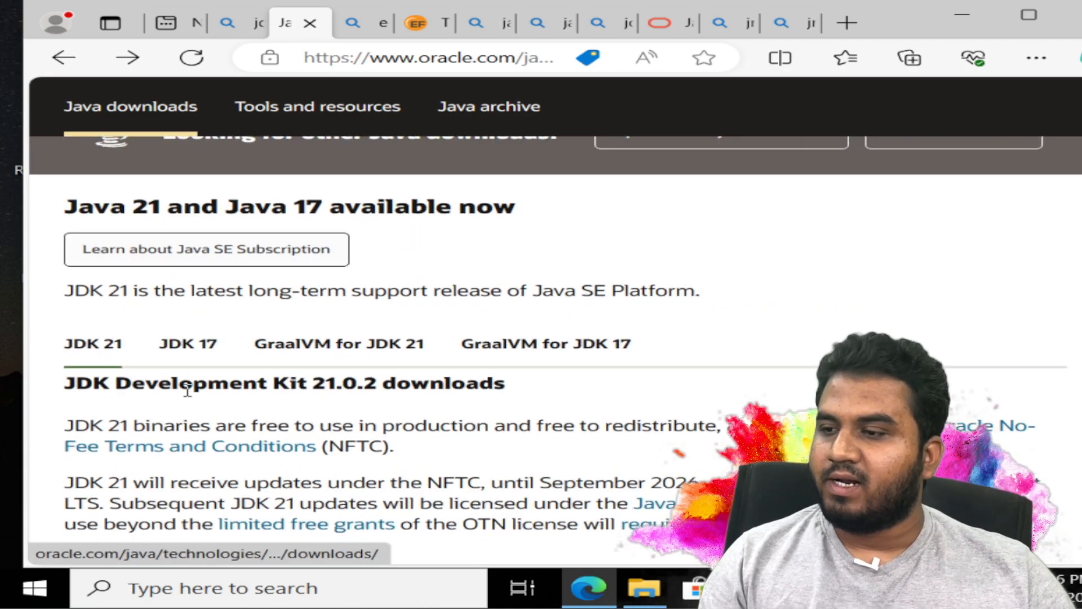
pyautogui.scroll(-3, 188, 389)
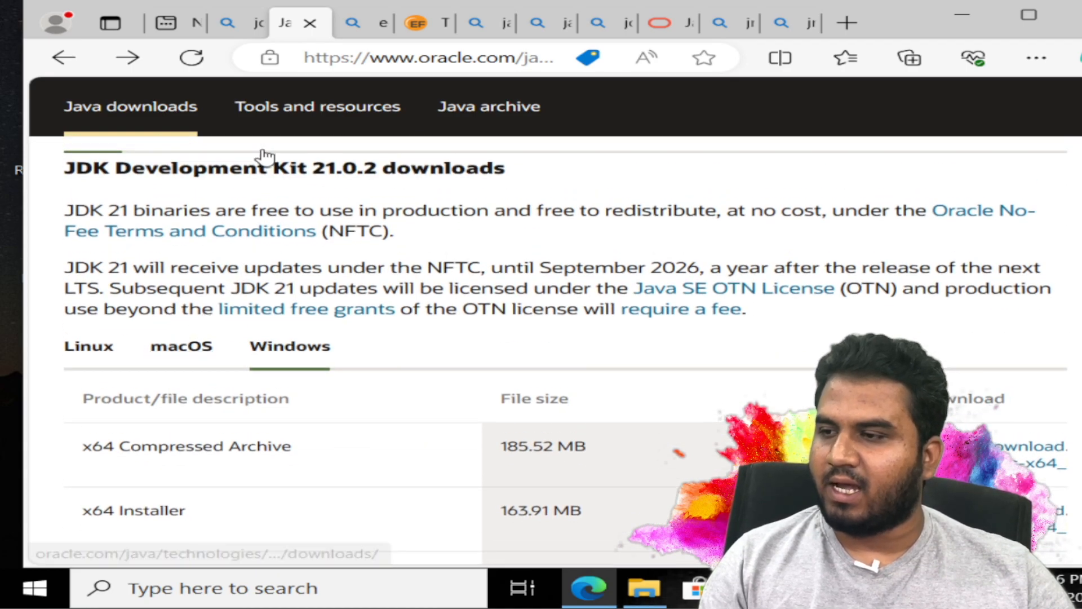
pyautogui.moveTo(319, 167); pyautogui.dragTo(385, 171)
pyautogui.click(360, 209)
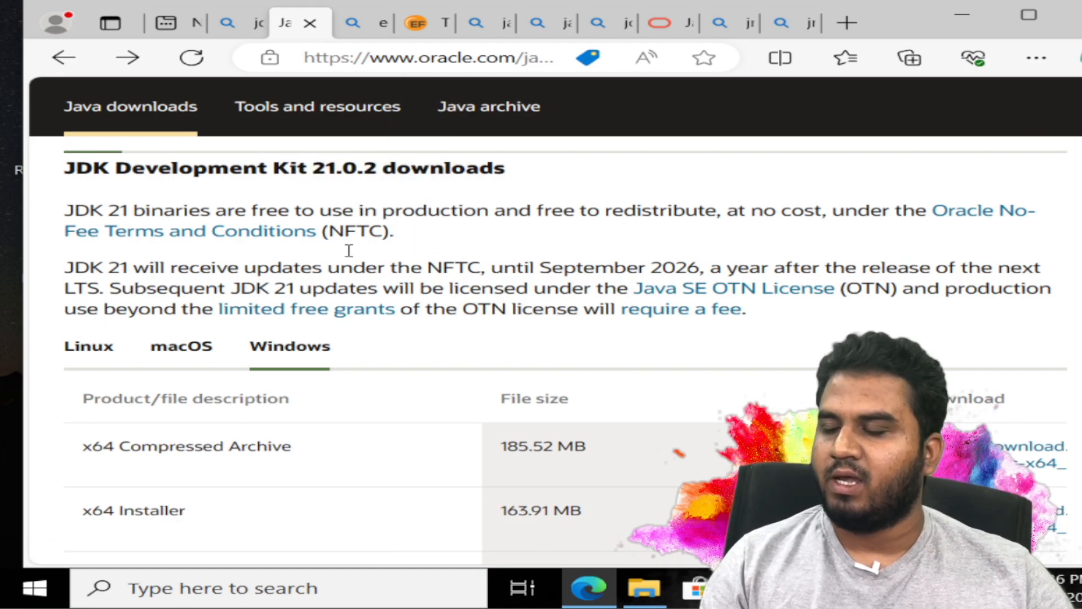
pyautogui.scroll(-3, 350, 257)
pyautogui.scroll(-3, 352, 259)
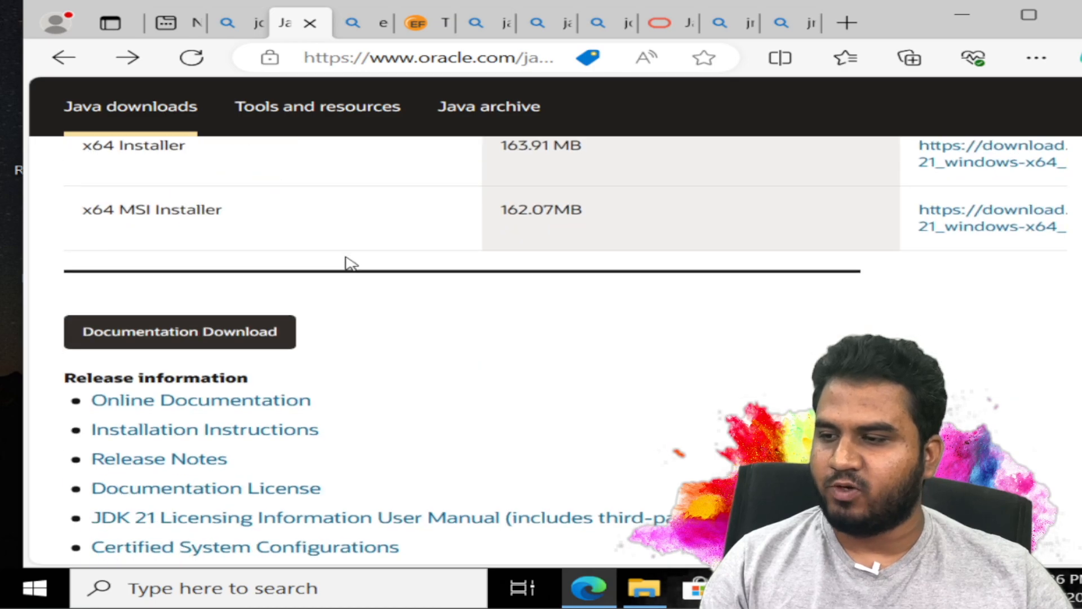
pyautogui.scroll(3, 350, 265)
pyautogui.scroll(3, 347, 289)
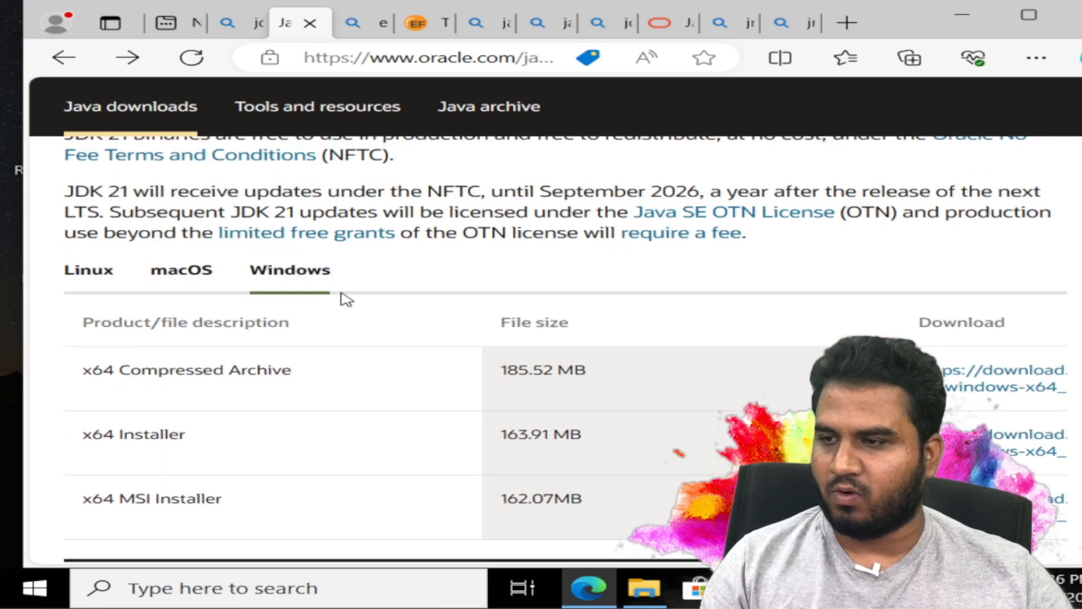
# - View the JDK 21 file lists for Linux, macOS and Windows in turn
pyautogui.click(104, 275)
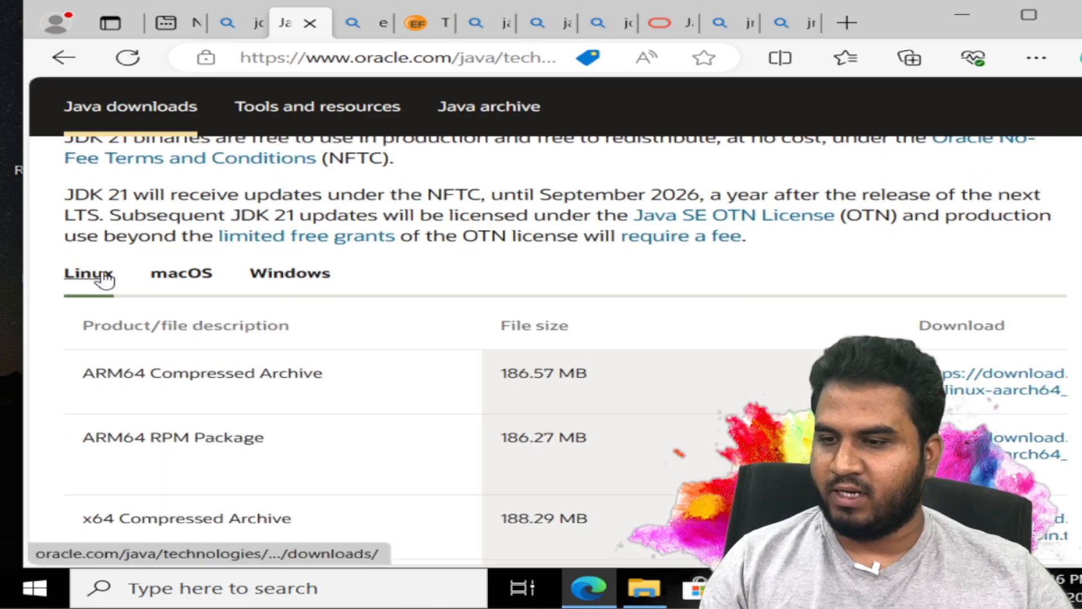
pyautogui.click(192, 274)
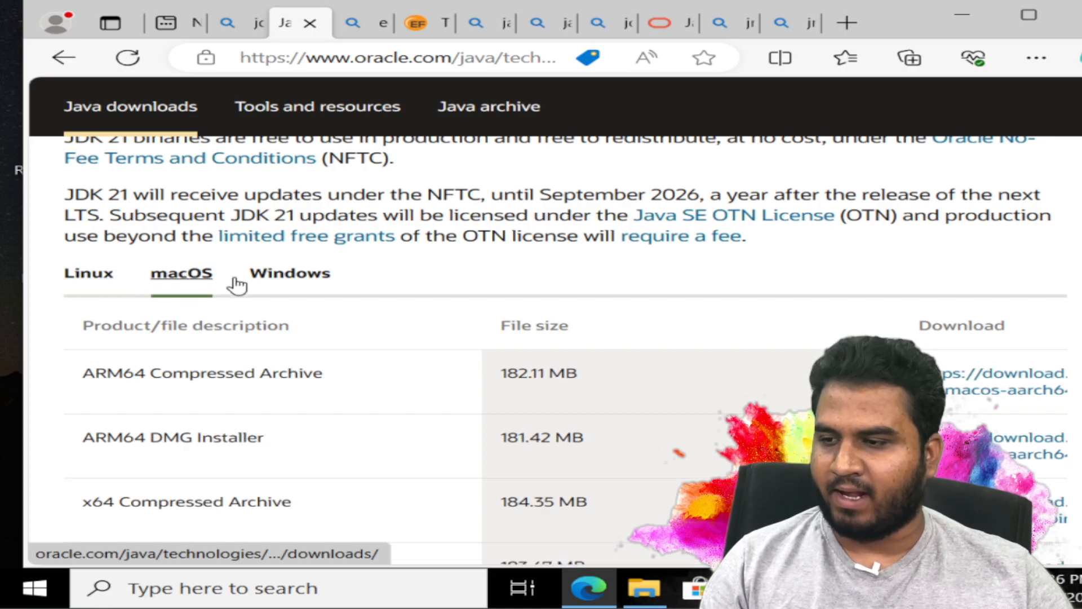
pyautogui.click(288, 280)
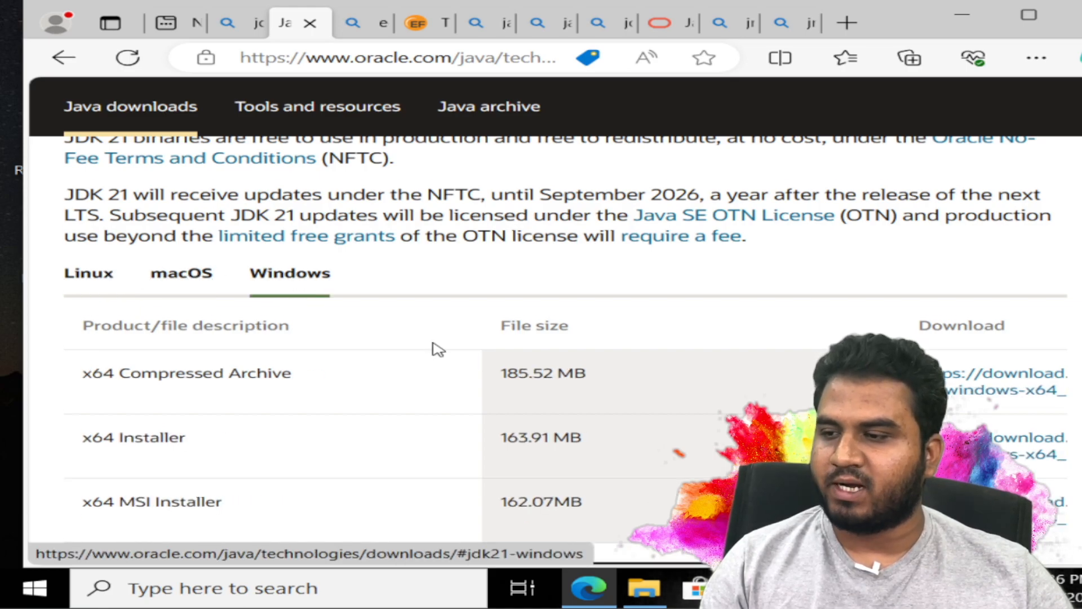
# - Start downloading the Windows x64 Installer of JDK 21 and cancel the duplicate jdk-21_windows-x64_bin (1).exe download
pyautogui.scroll(-1, 121, 389)
pyautogui.moveTo(122, 371); pyautogui.dragTo(174, 359)
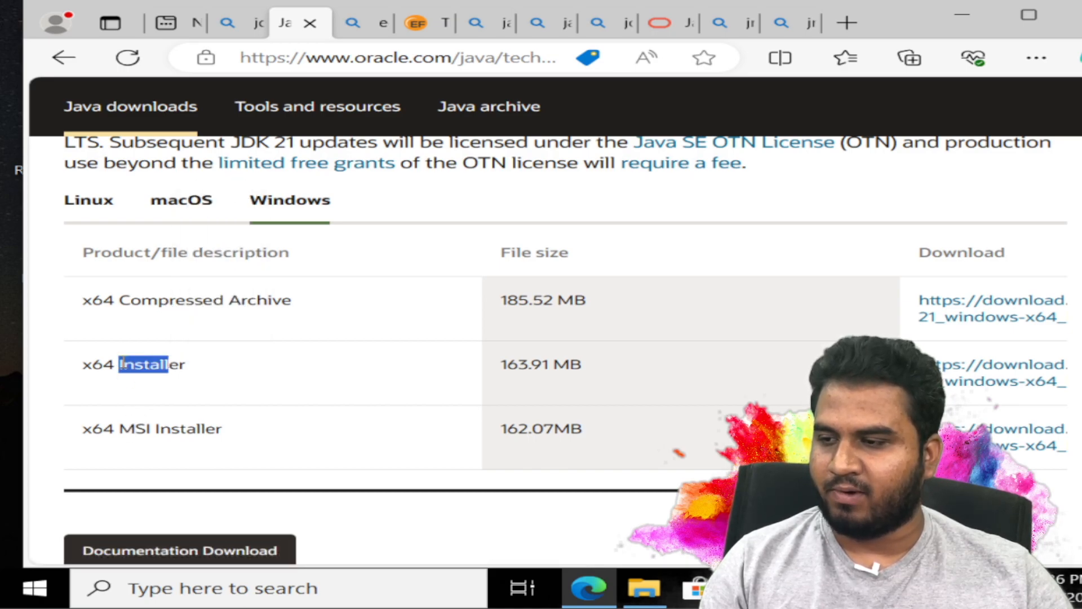
pyautogui.moveTo(213, 378); pyautogui.dragTo(115, 366)
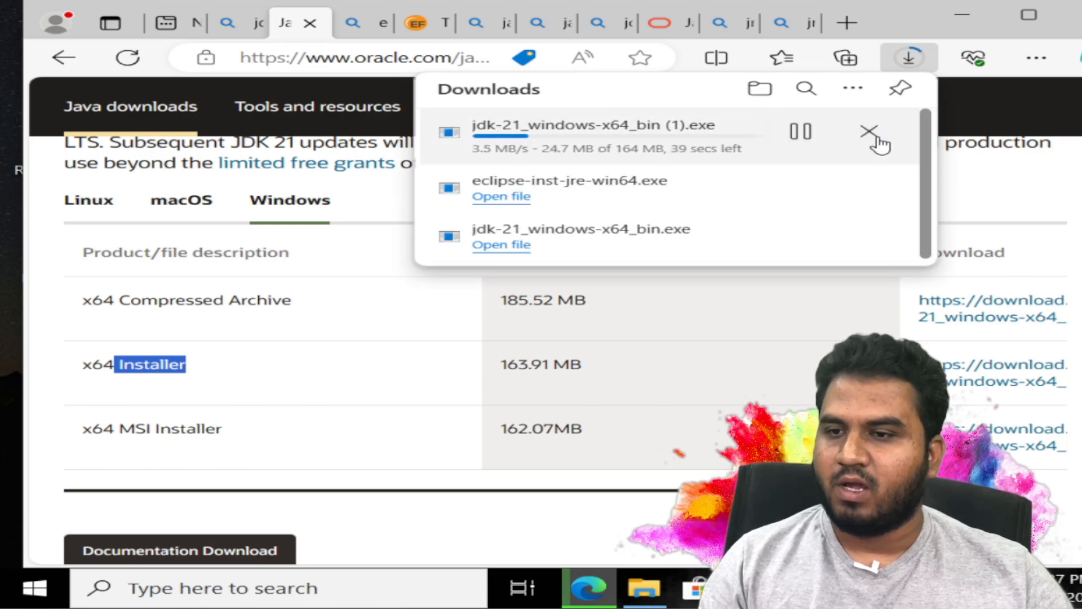
pyautogui.click(868, 132)
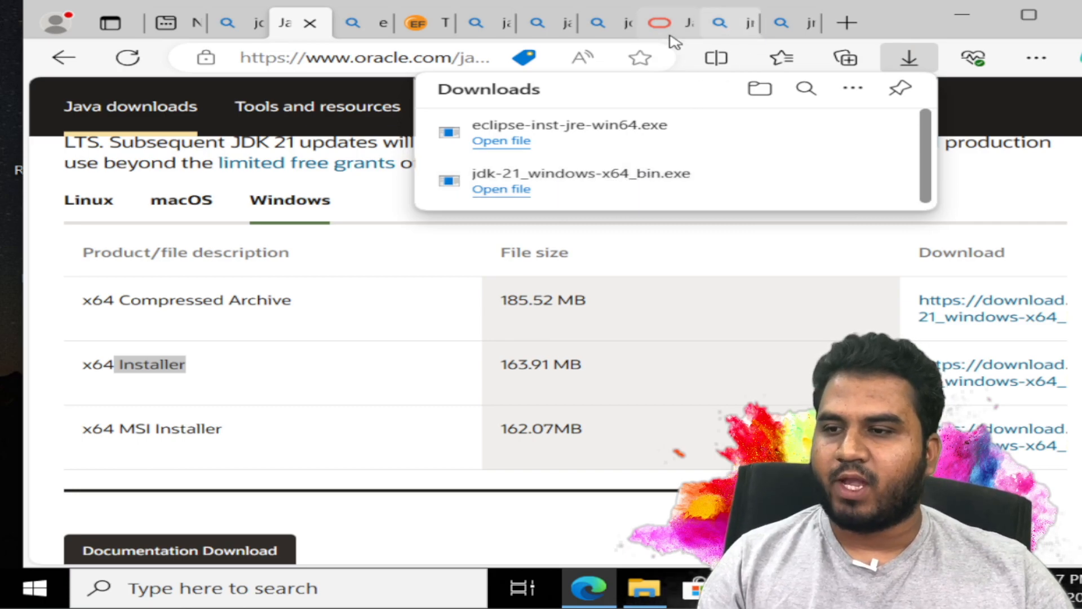
# - Search for "eclipse" in a new browser tab and open the Eclipse Downloads | The Eclipse Foundation result
pyautogui.click(427, 24)
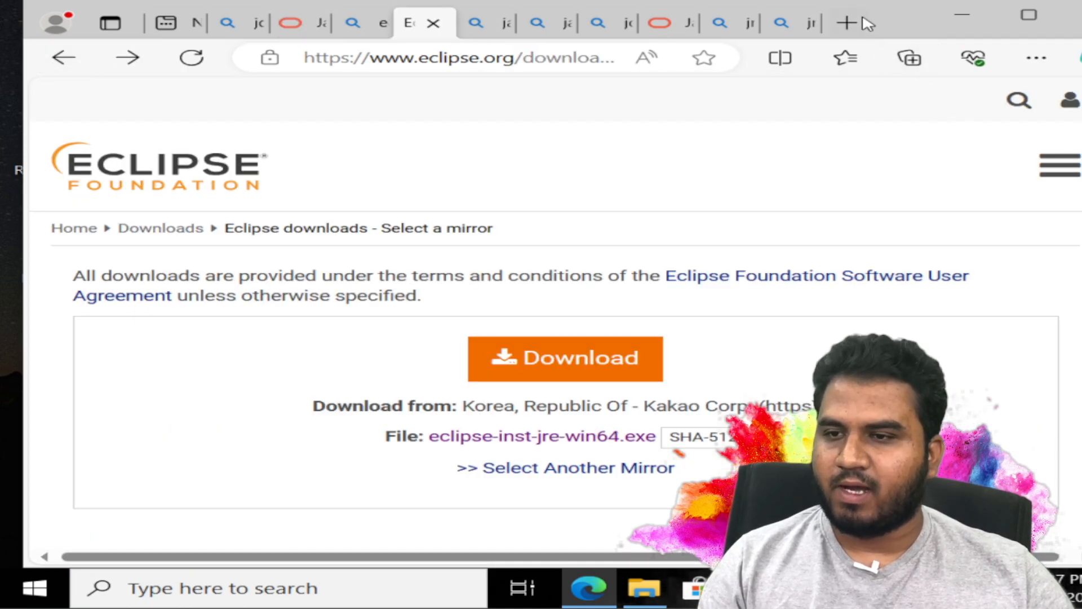
pyautogui.click(847, 23)
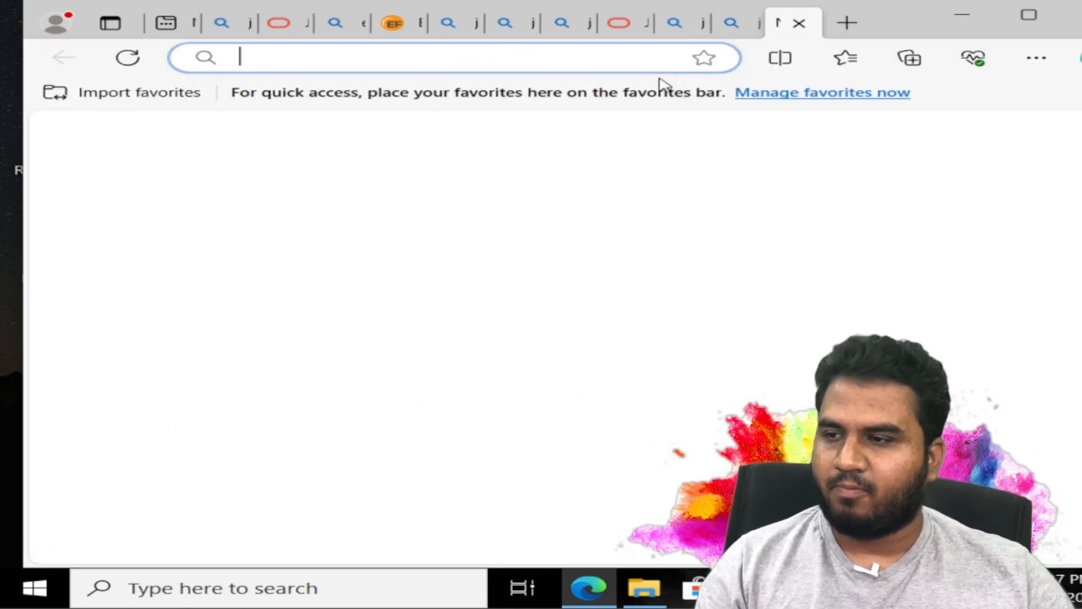
pyautogui.write('eclip')
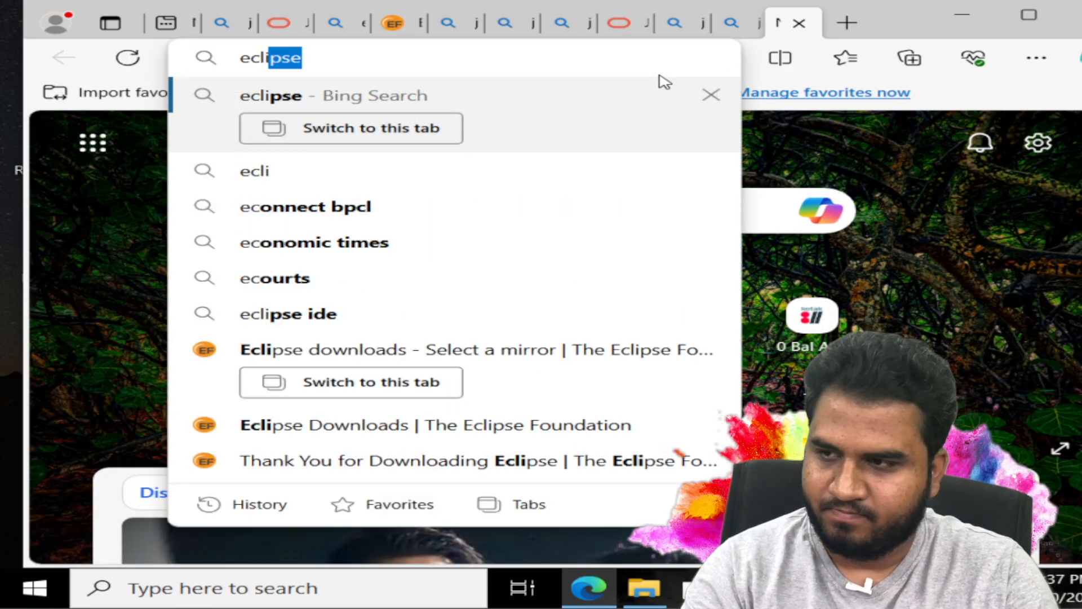
pyautogui.write('se')
pyautogui.press('Return')
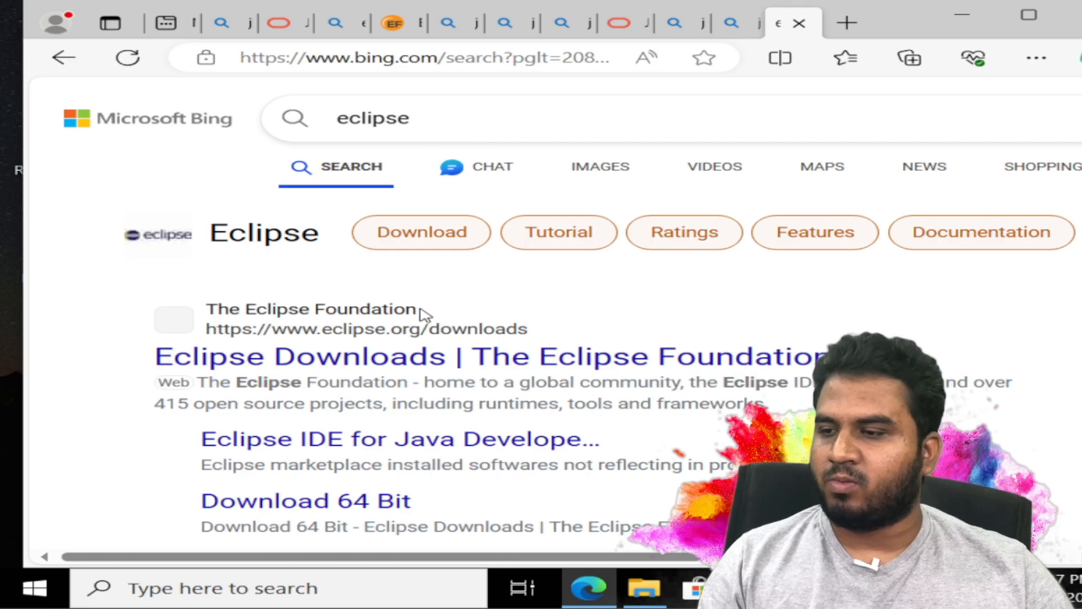
pyautogui.click(422, 361)
pyautogui.scroll(-7, 395, 352)
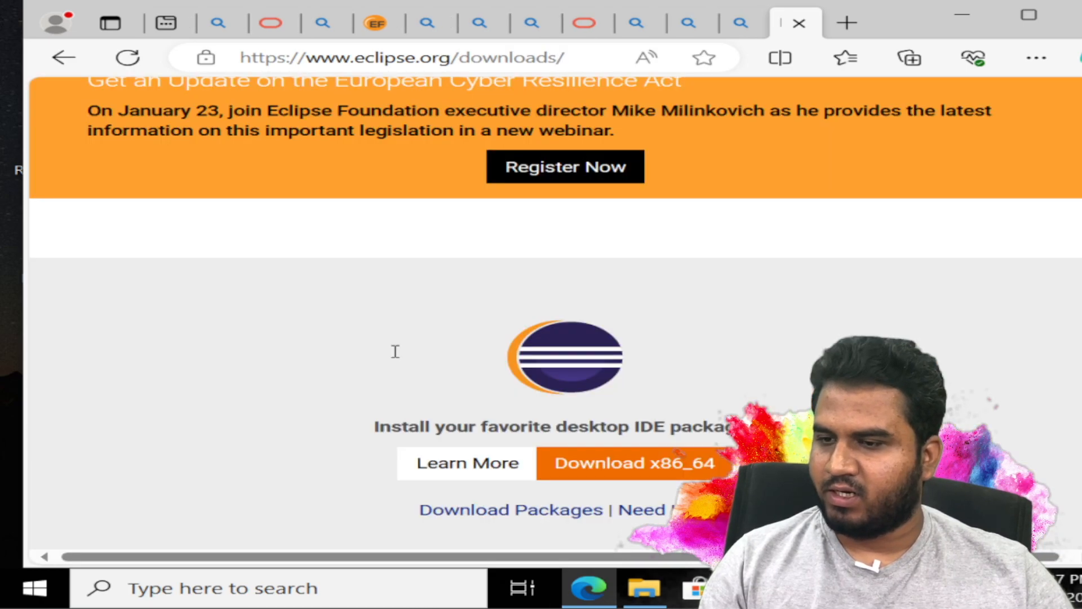
# - Look over the Eclipse downloads page and open the x86_64 download for the desktop IDE packages
pyautogui.scroll(-1, 395, 352)
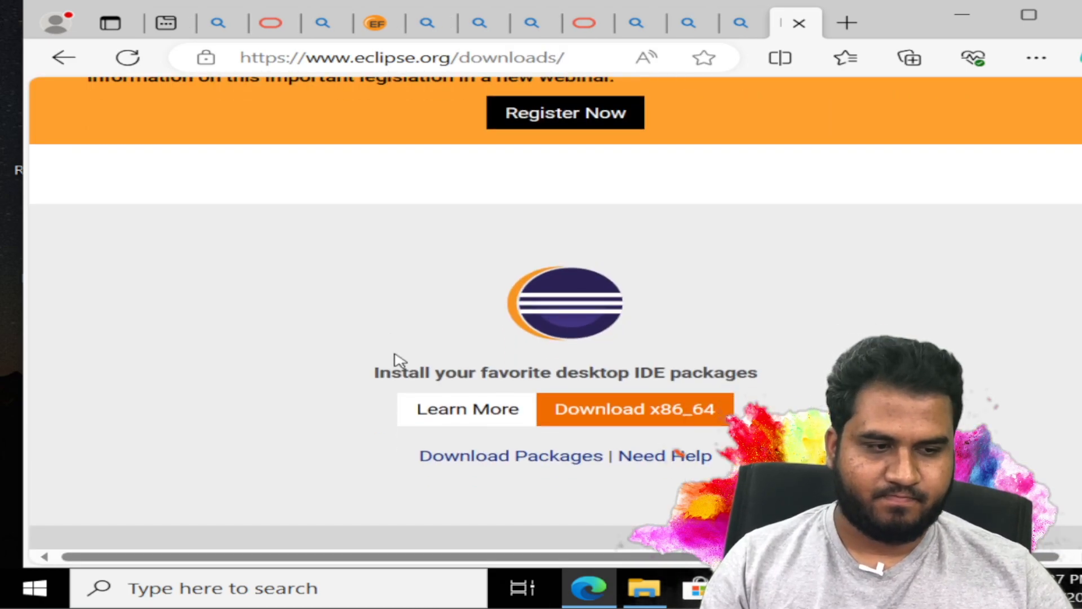
pyautogui.scroll(-3, 395, 361)
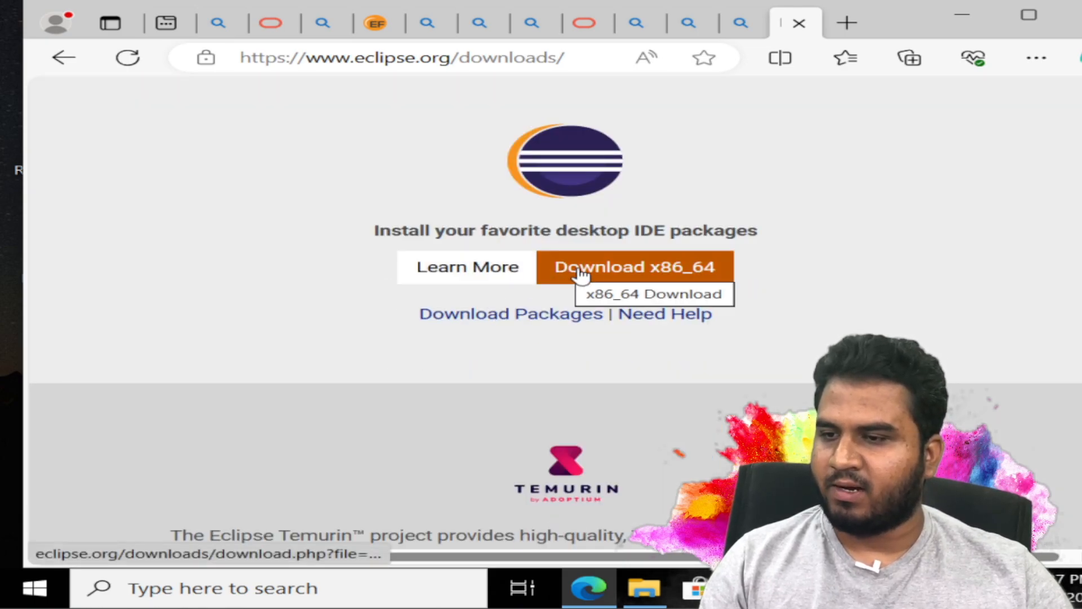
pyautogui.scroll(6, 589, 279)
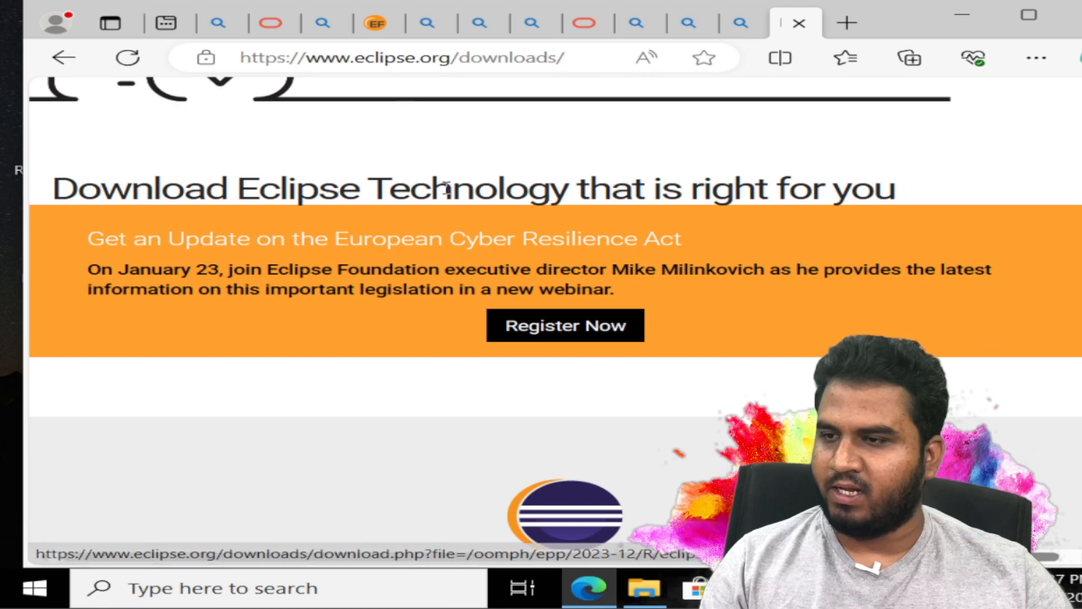
pyautogui.scroll(6, 446, 188)
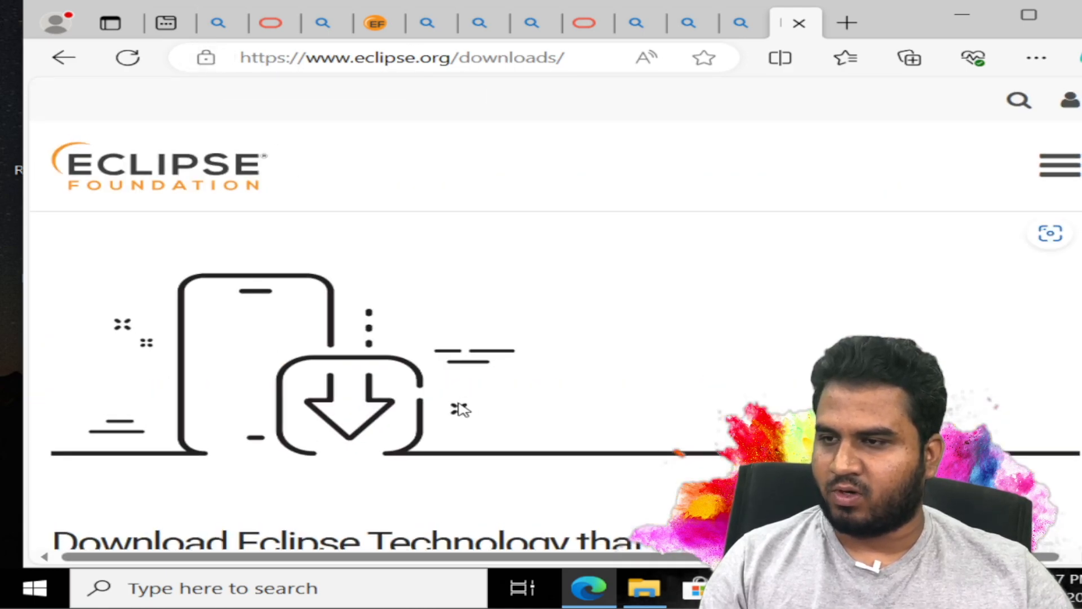
pyautogui.scroll(-12, 458, 408)
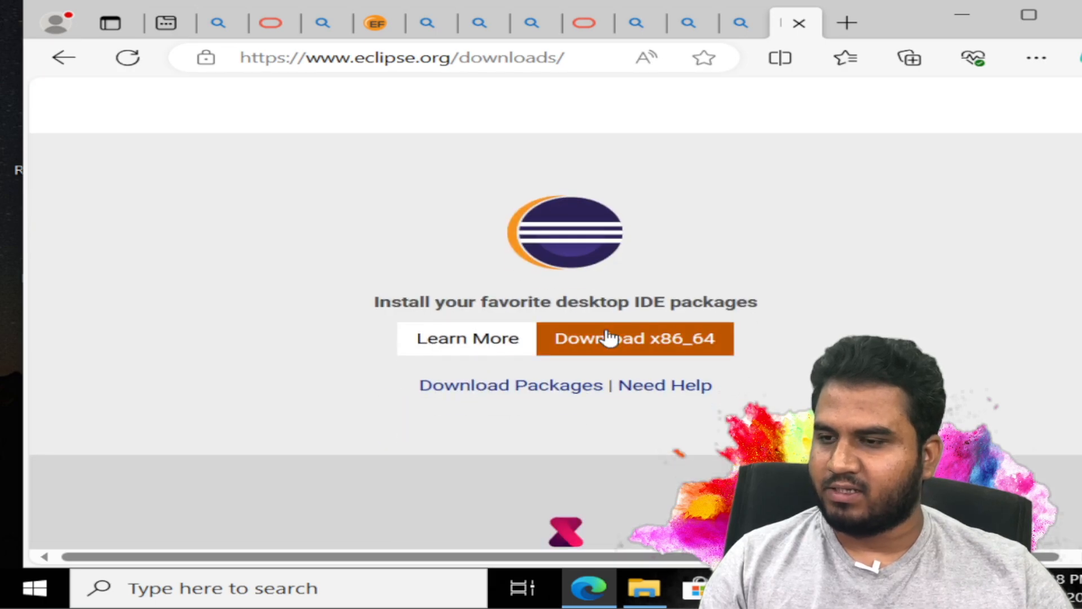
pyautogui.click(608, 338)
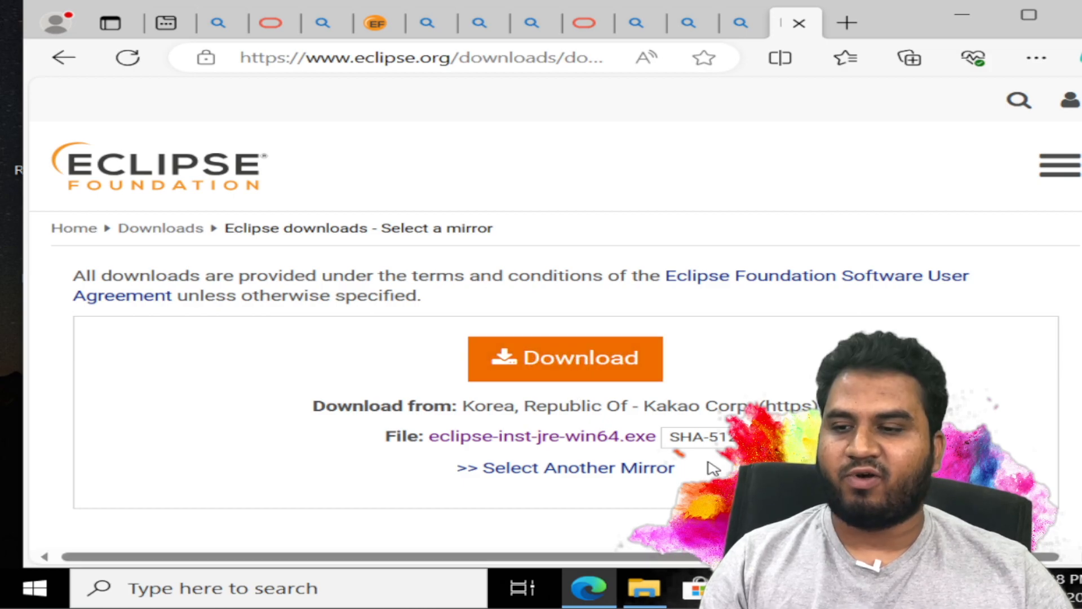
# - Start the Eclipse installer download from the mirror page and cancel the duplicate eclipse-inst-jre-win64 (1).exe
pyautogui.click(582, 356)
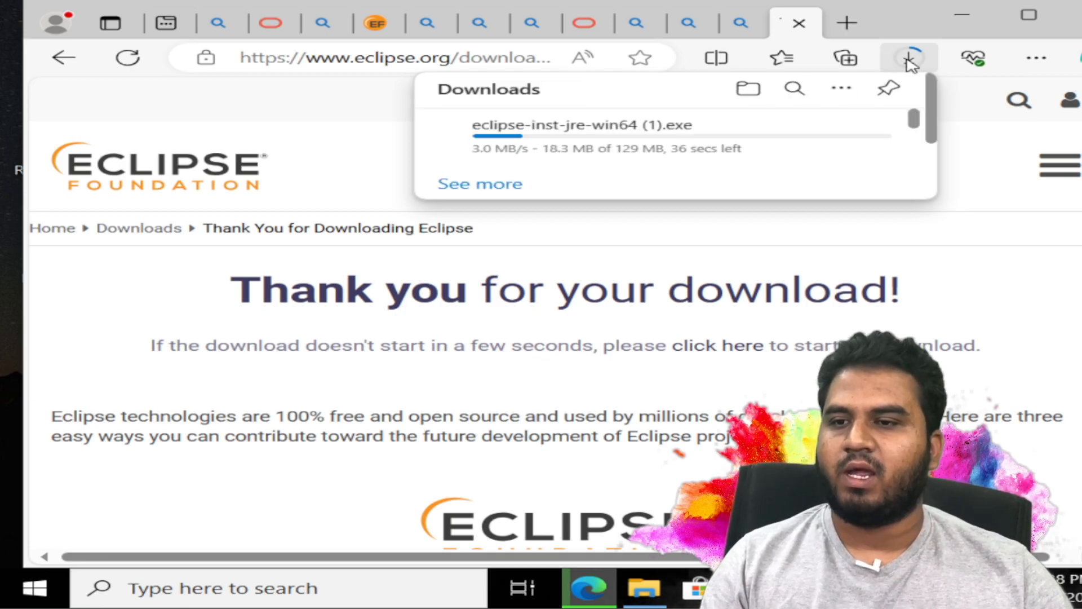
pyautogui.moveTo(888, 130)
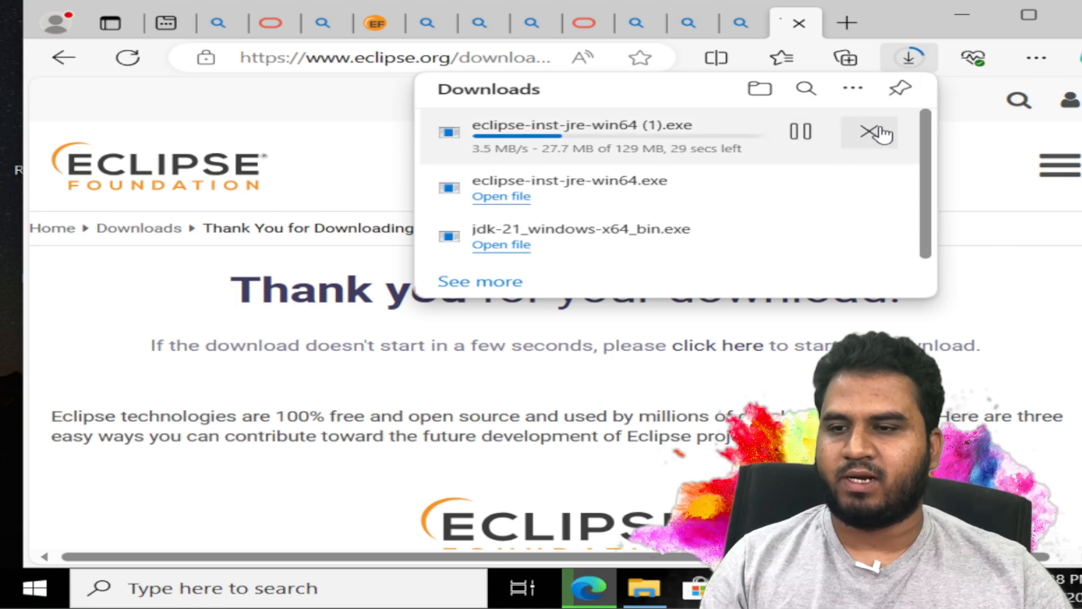
pyautogui.click(880, 132)
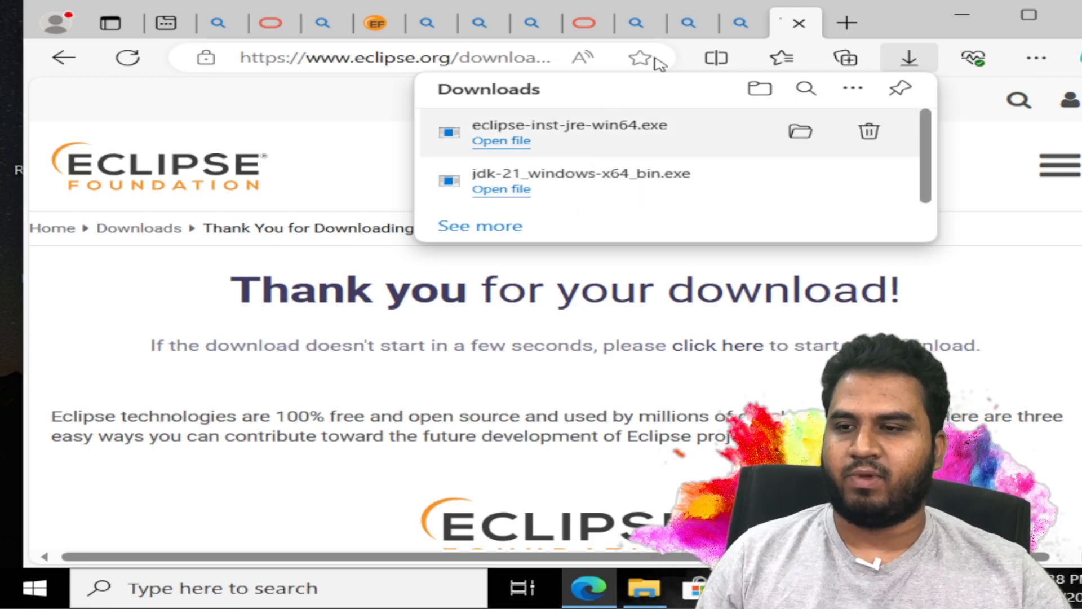
# - Run jdk-21_windows-x64_bin from the Downloads folder in File Explorer and allow it to make changes to the device
pyautogui.click(493, 191)
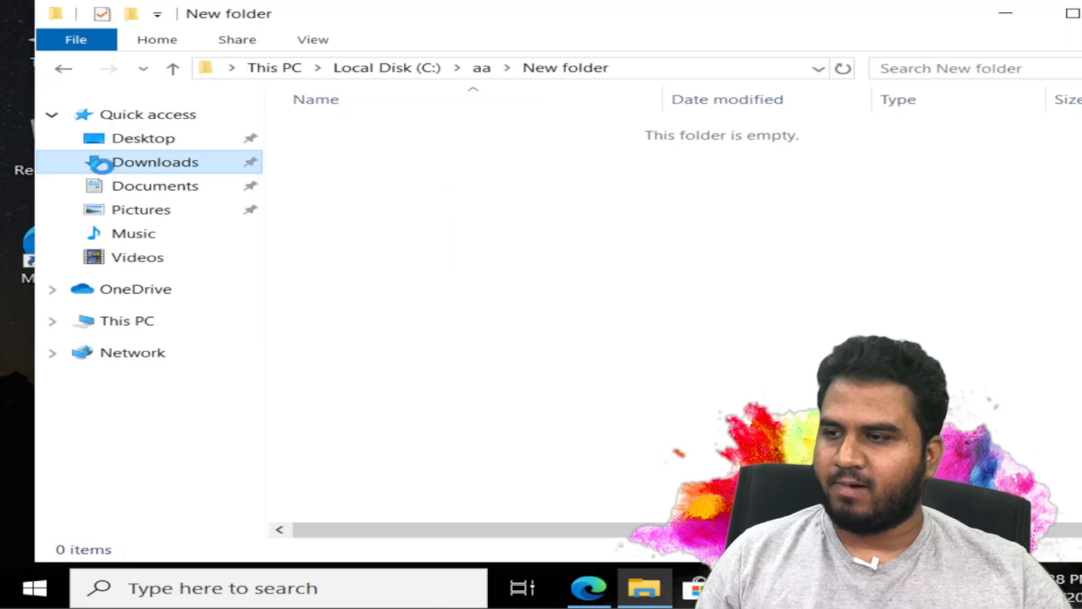
pyautogui.click(104, 163)
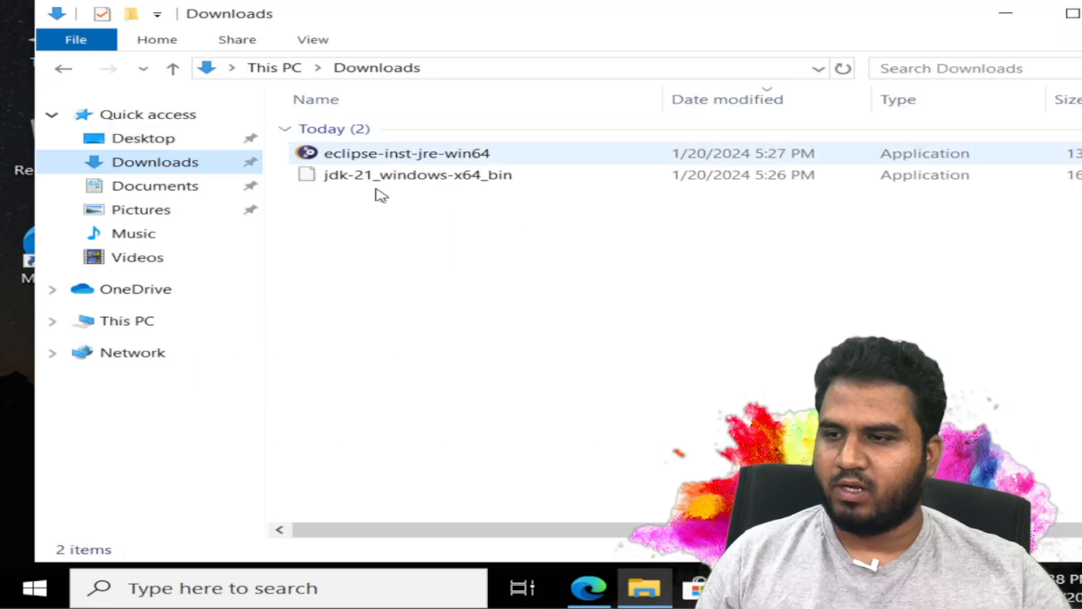
pyautogui.doubleClick(462, 174)
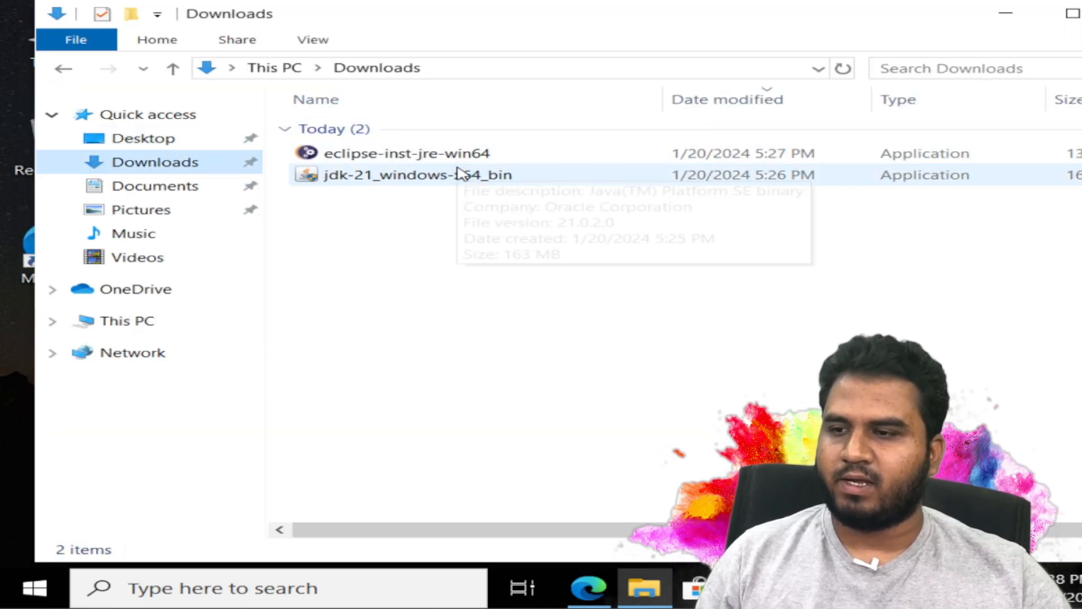
pyautogui.click(411, 183)
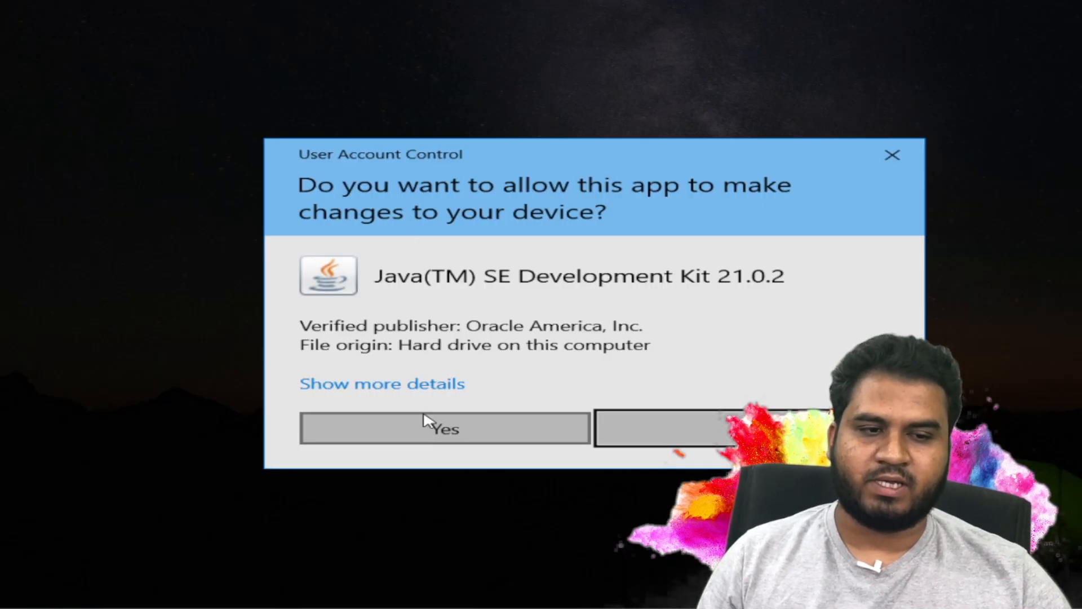
pyautogui.click(426, 425)
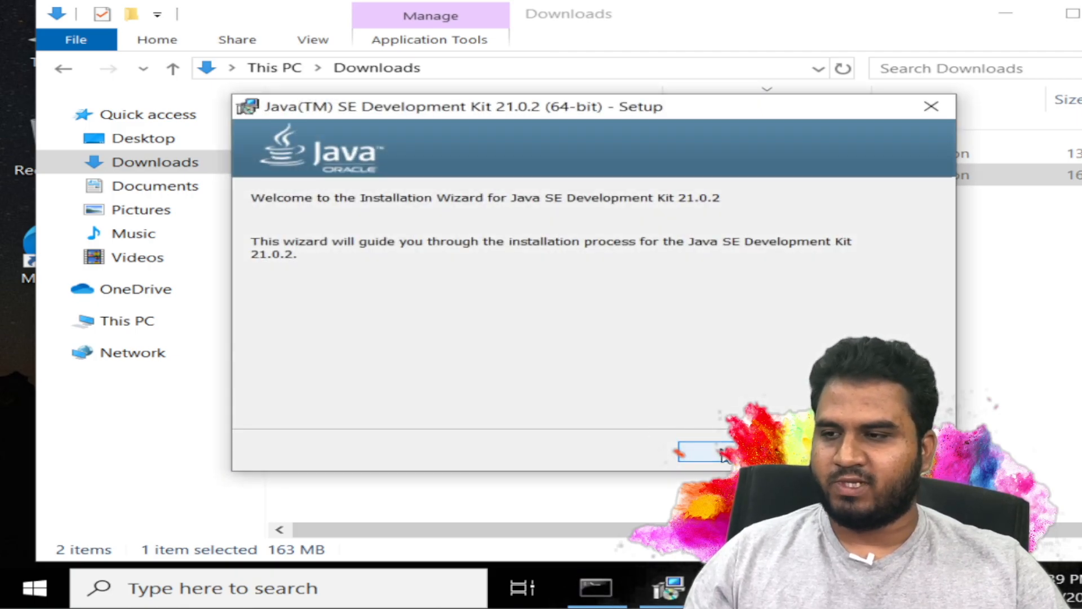
# - Install Java SE Development Kit 21.0.2 into C:\Program Files\Java\jdk-21\ and close the finished setup wizard
pyautogui.click(724, 453)
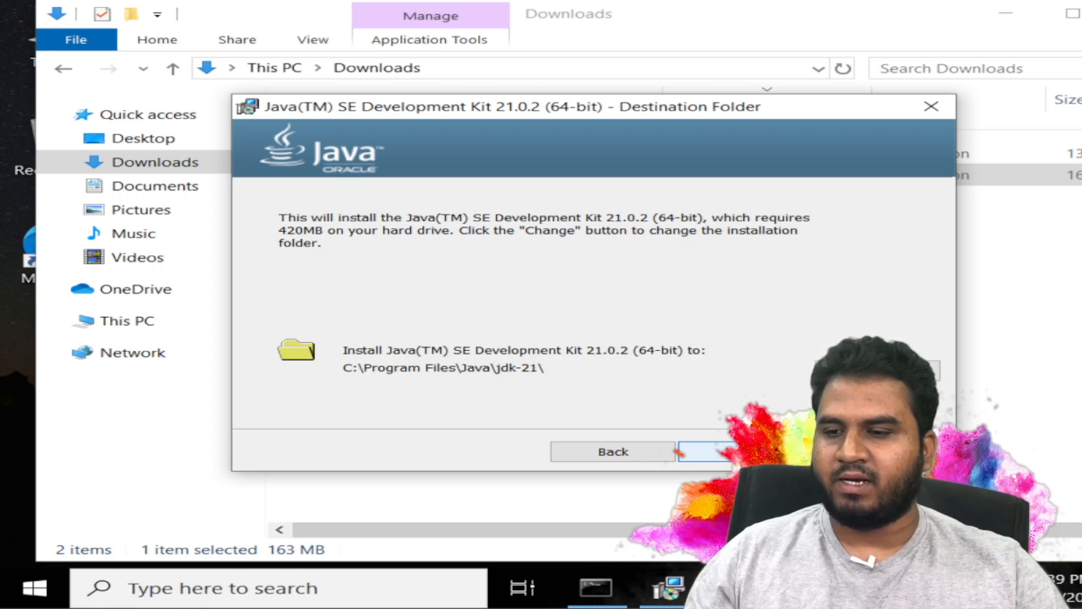
pyautogui.click(682, 451)
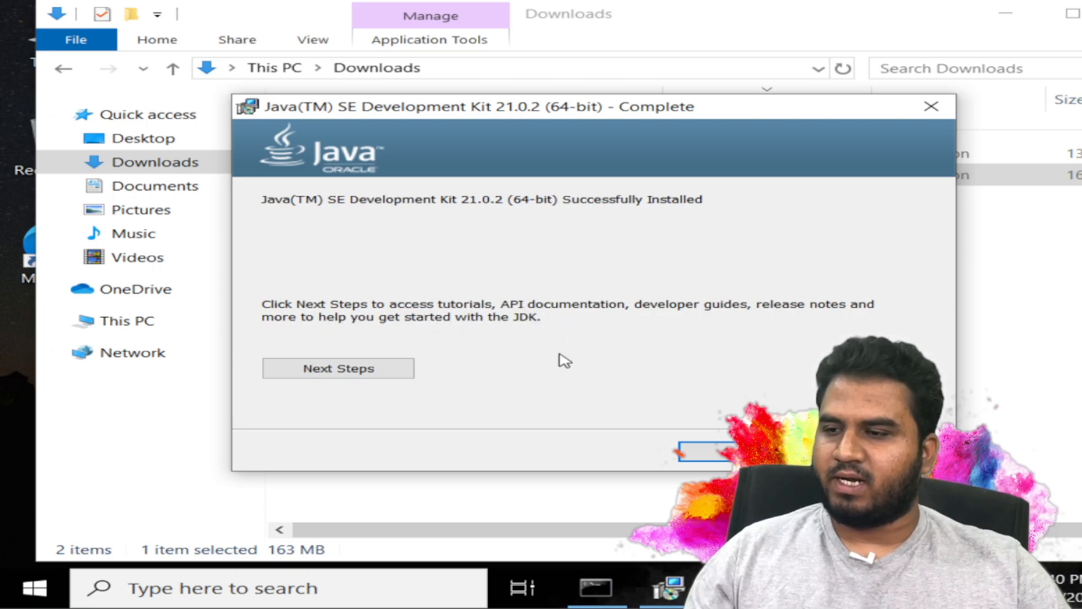
pyautogui.click(726, 447)
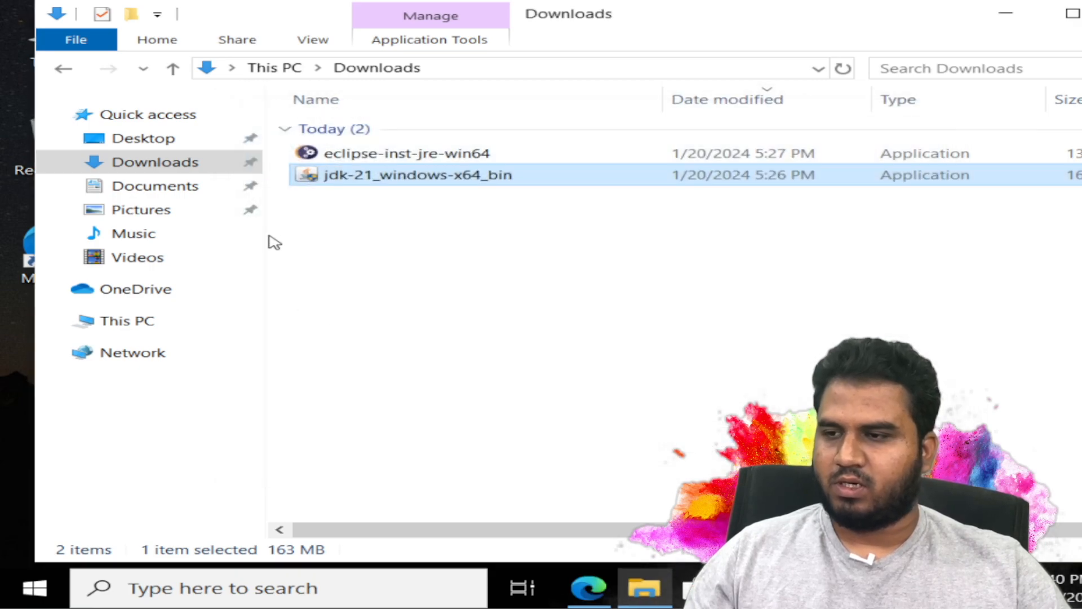
# - Put away the Downloads window and open C:\Program Files\Java\jdk-21\bin in File Explorer, starting from This PC
pyautogui.click(1016, 19)
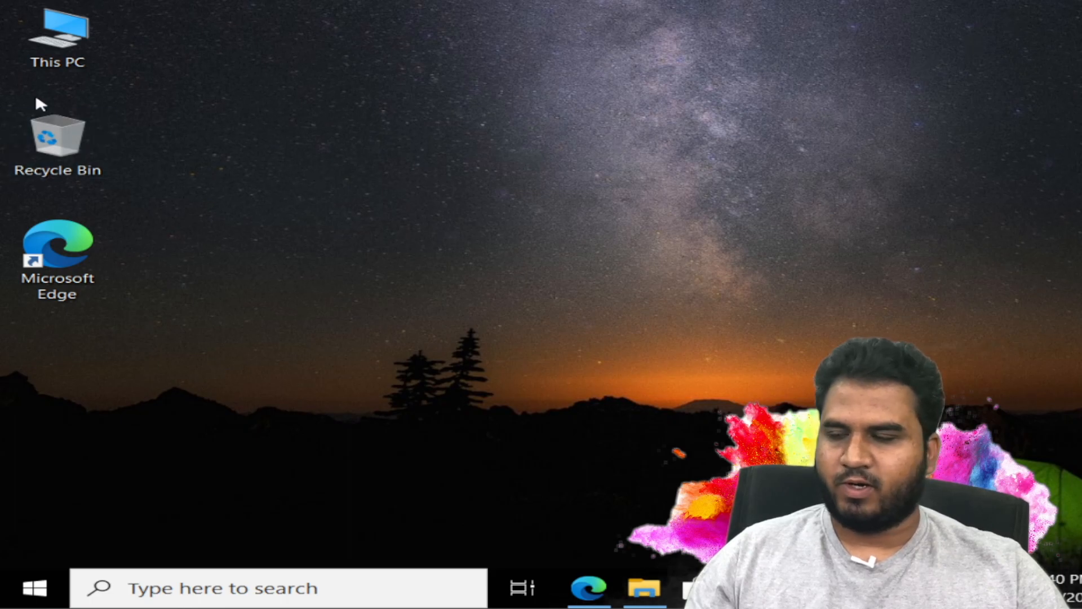
pyautogui.doubleClick(88, 50)
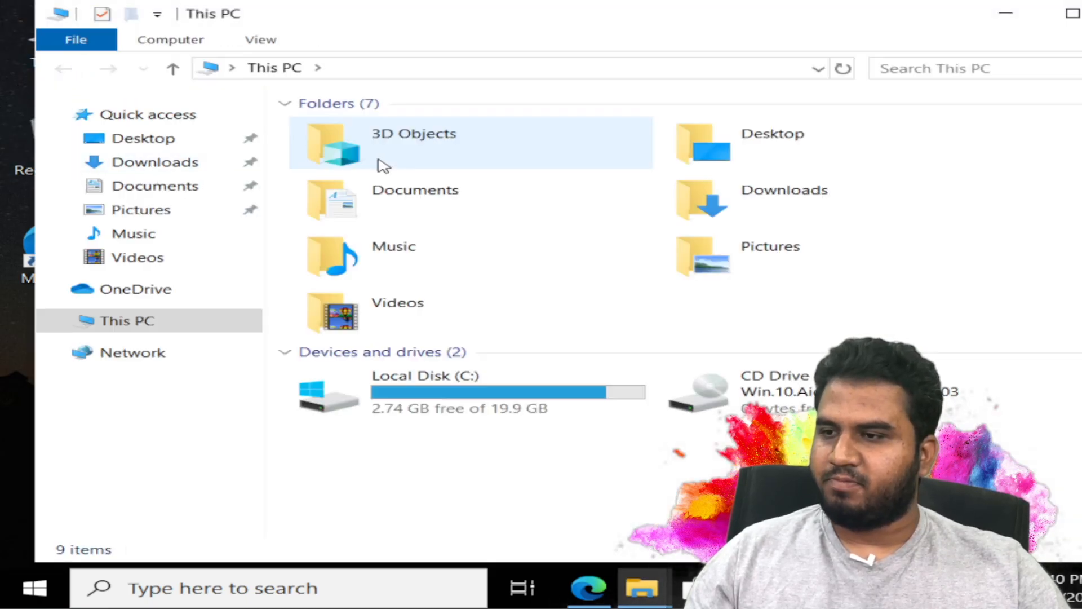
pyautogui.doubleClick(445, 398)
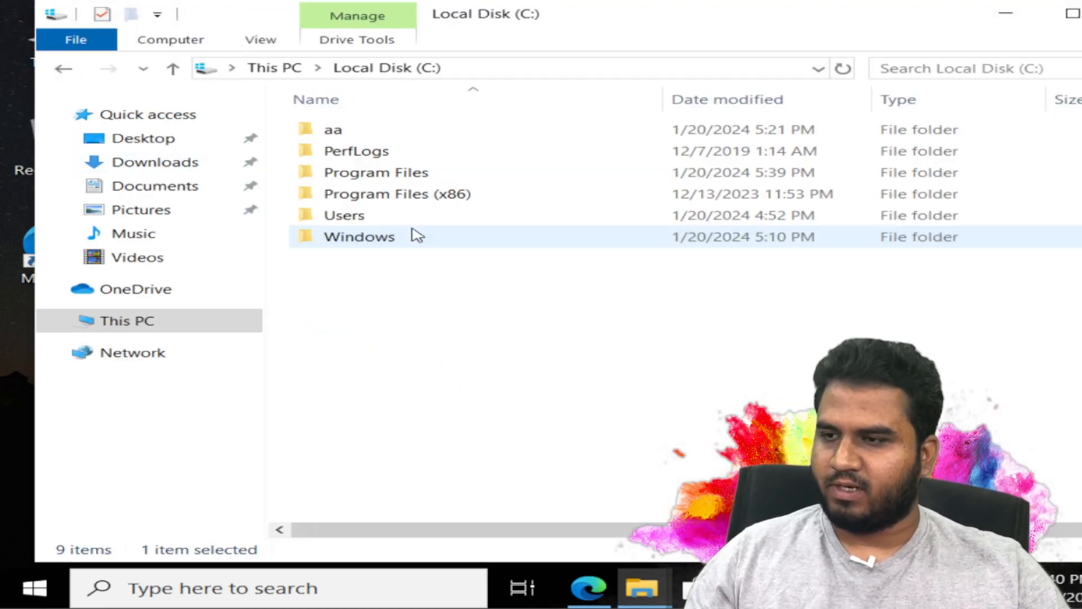
pyautogui.doubleClick(398, 173)
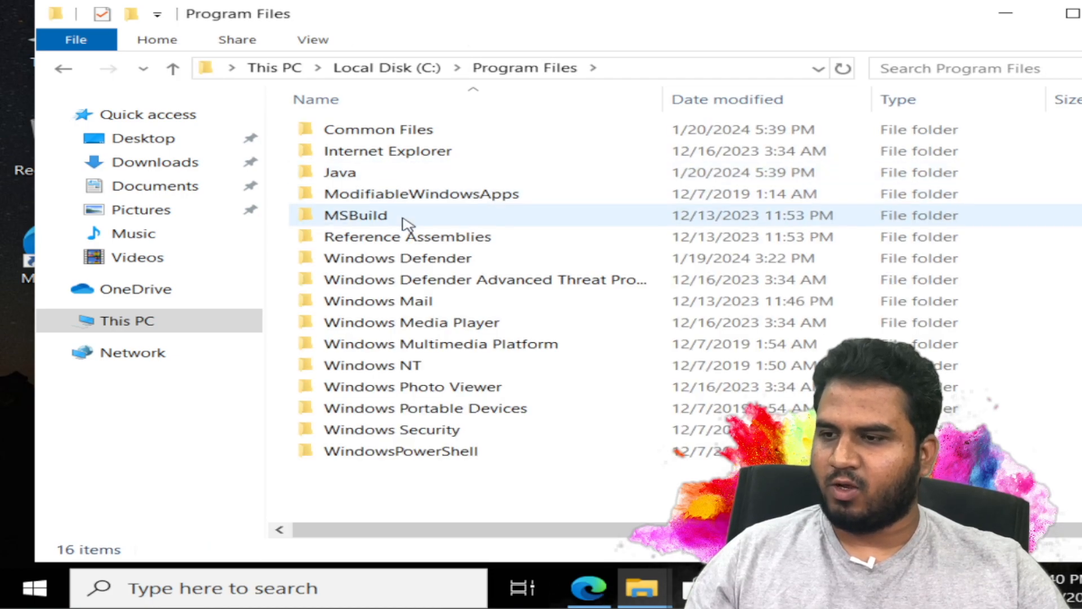
pyautogui.doubleClick(381, 174)
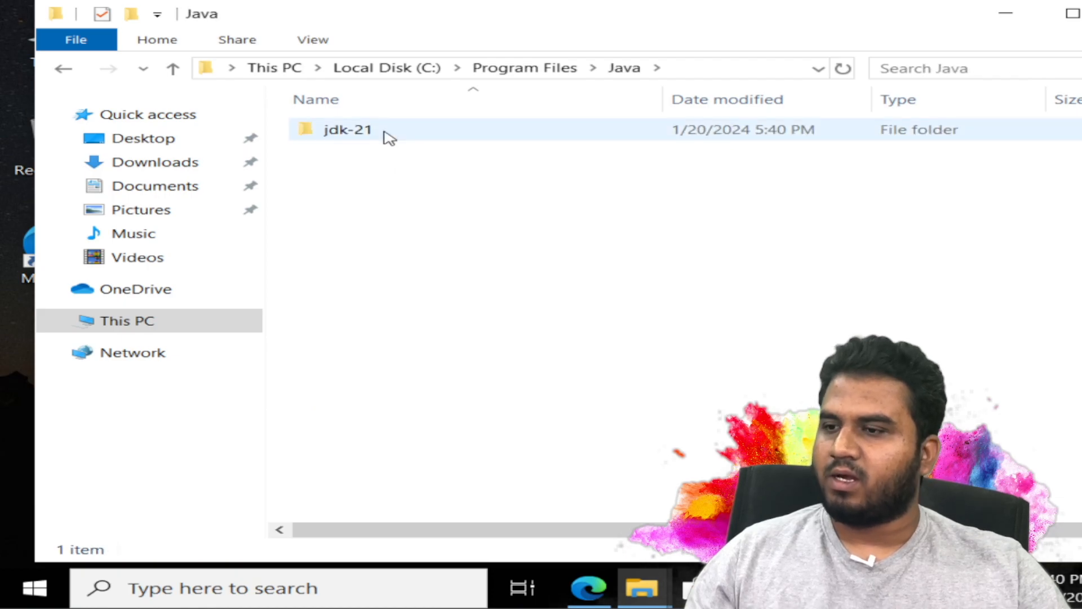
pyautogui.doubleClick(389, 139)
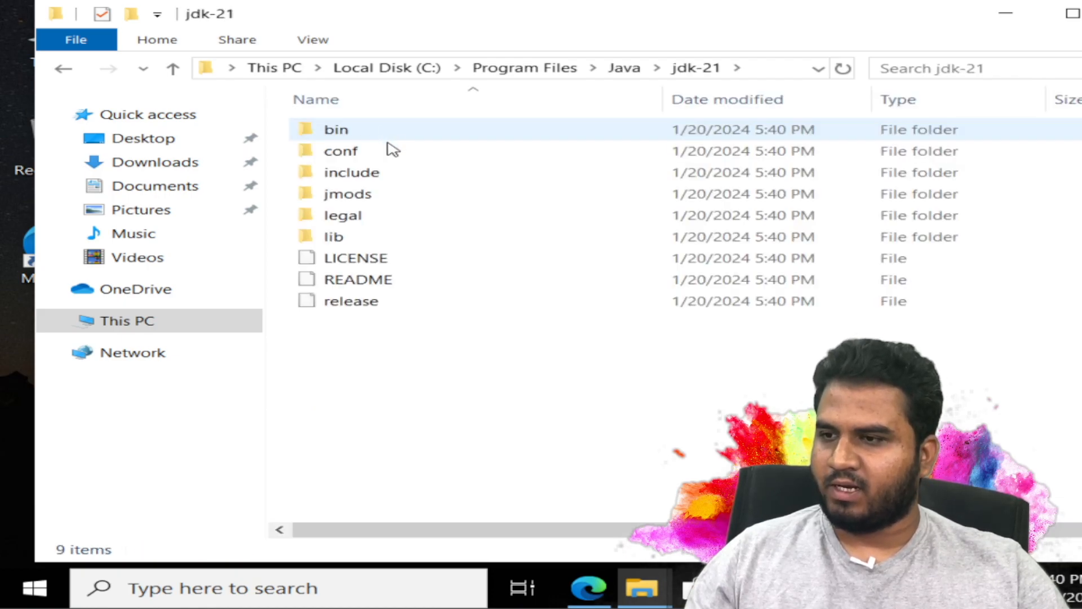
pyautogui.doubleClick(391, 132)
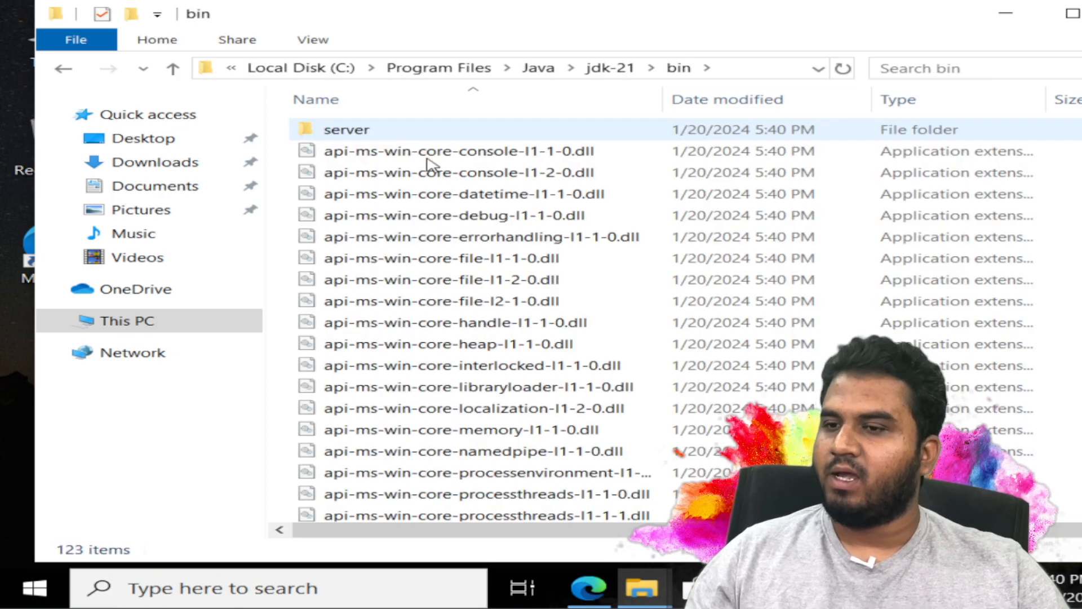
# - Copy the full path of the jdk-21 bin folder and minimize the File Explorer window
pyautogui.click(733, 69)
pyautogui.hotkey('ctrl', 'c')
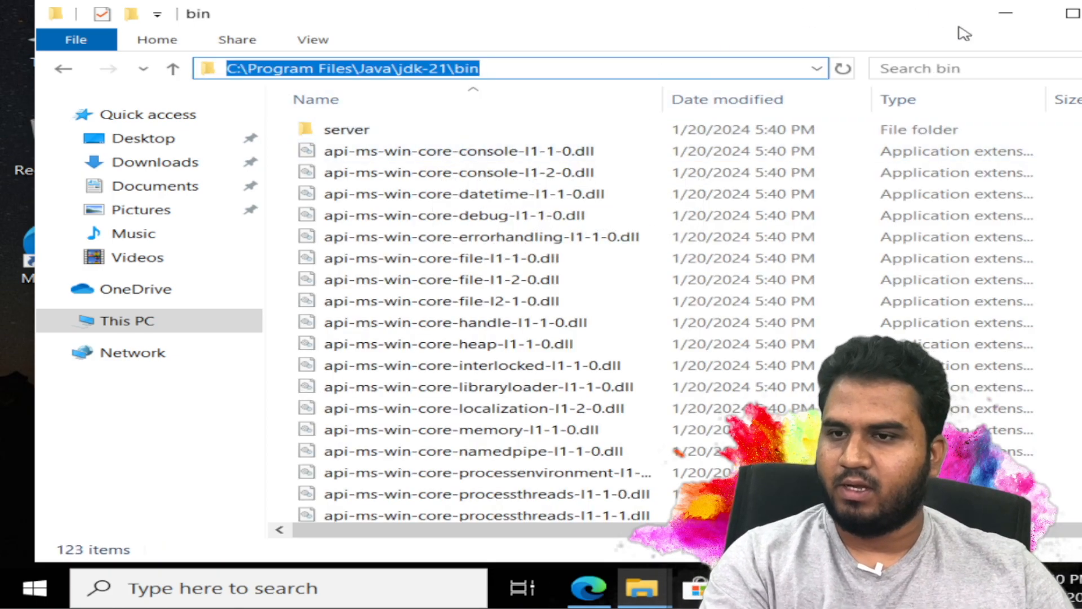
pyautogui.click(1005, 13)
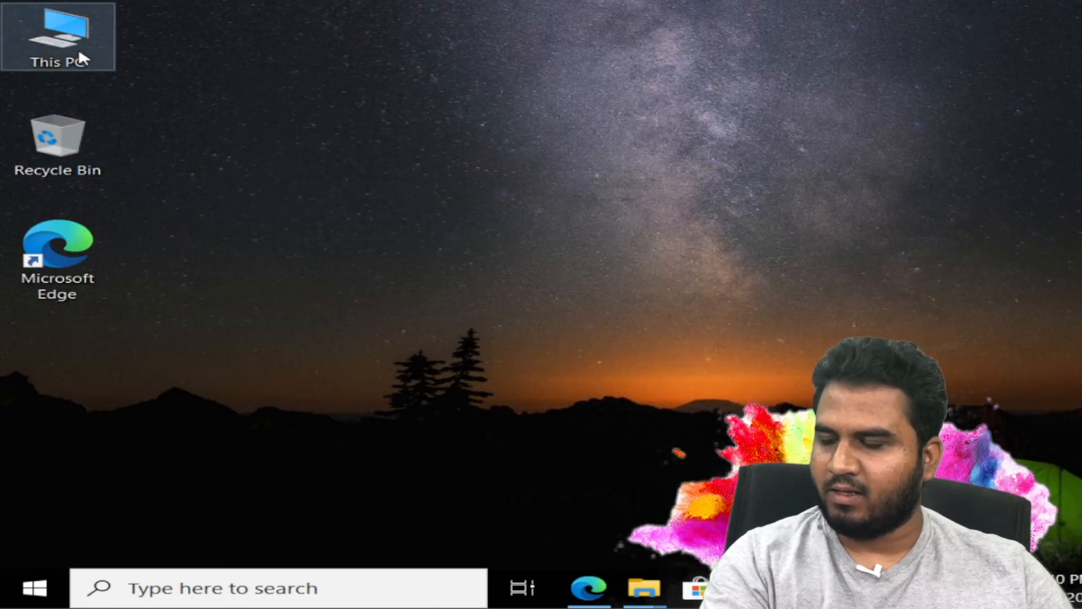
# - Open the Environment Variables dialog through This PC's properties and the advanced system settings
pyautogui.rightClick(79, 50)
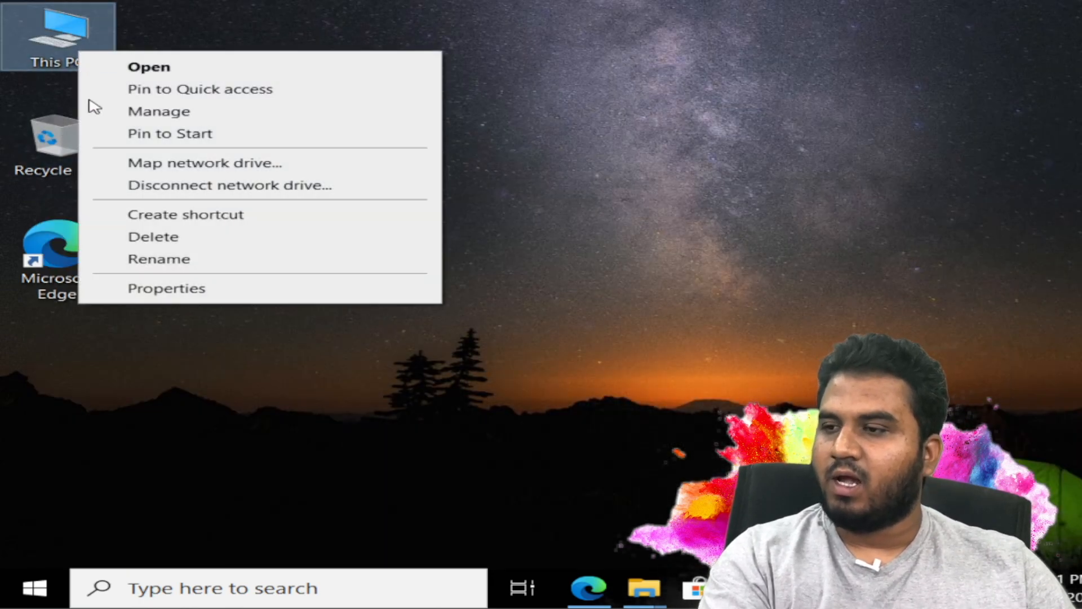
pyautogui.click(201, 286)
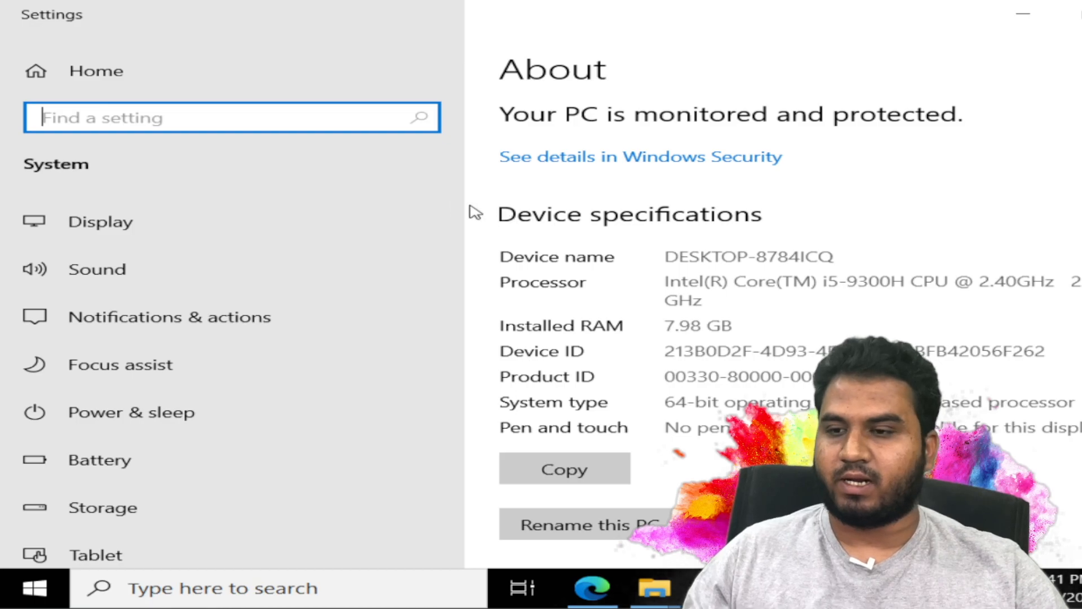
pyautogui.scroll(-7, 564, 350)
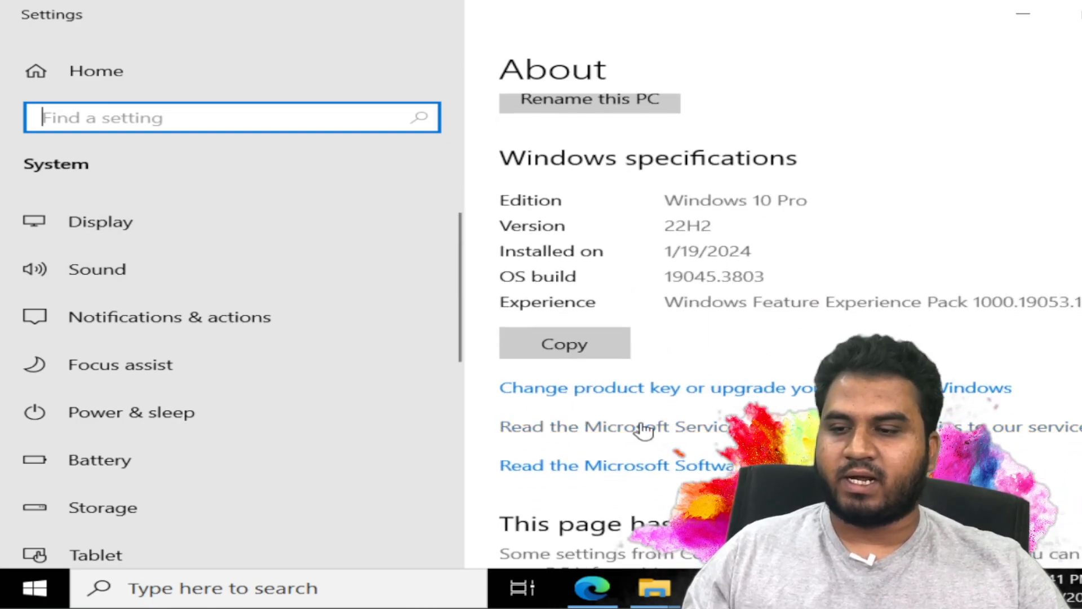
pyautogui.scroll(-3, 642, 430)
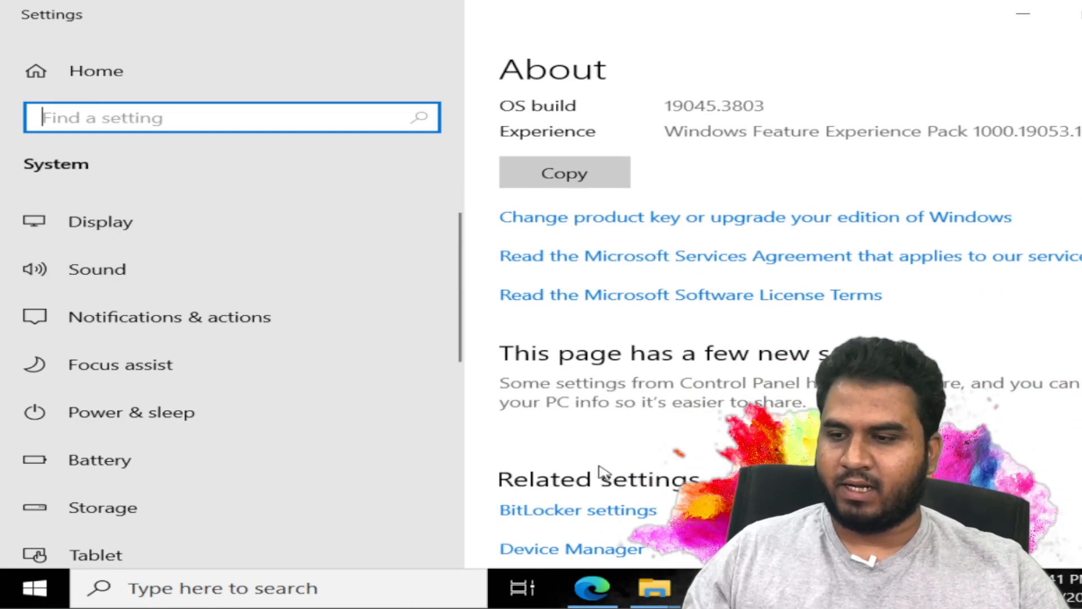
pyautogui.scroll(-5, 612, 482)
pyautogui.click(584, 417)
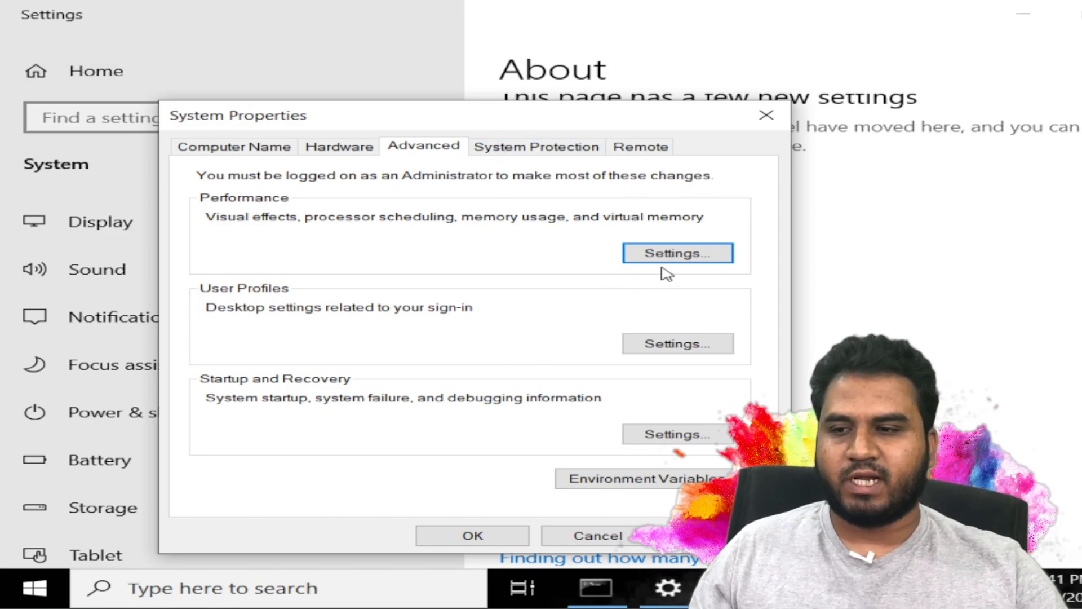
pyautogui.click(645, 480)
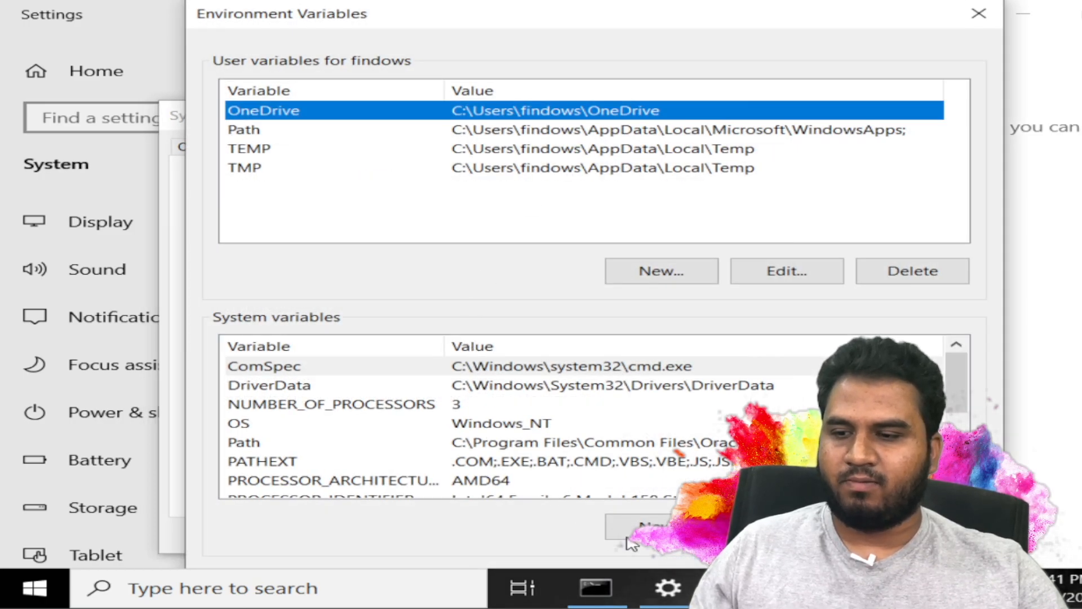
# - Add C:\Program Files\Java\jdk-21\bin as a new entry to the system Path variable and confirm the edit
pyautogui.click(389, 445)
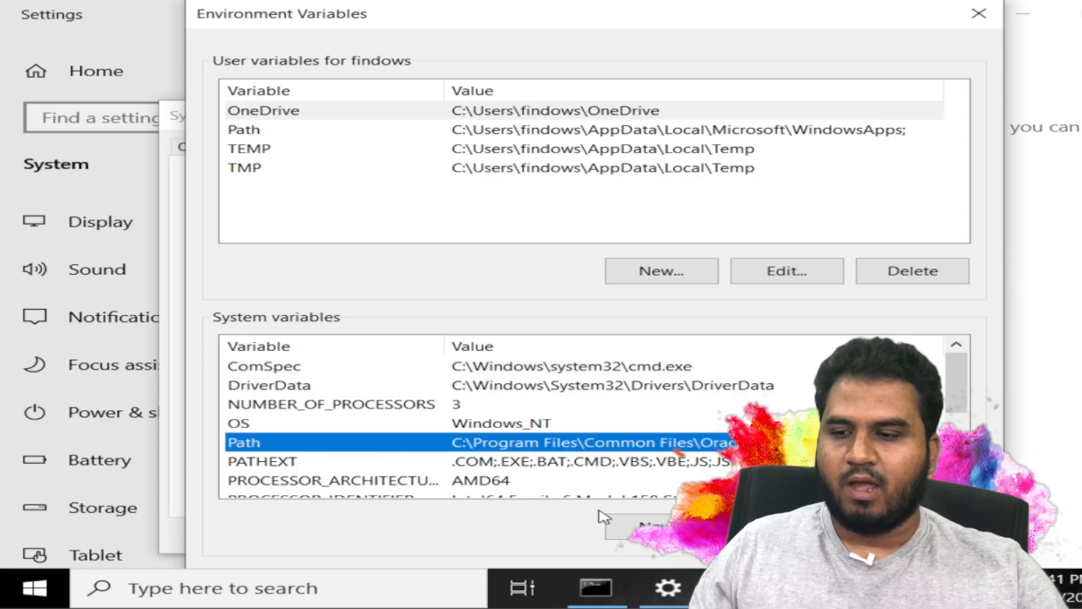
pyautogui.click(787, 526)
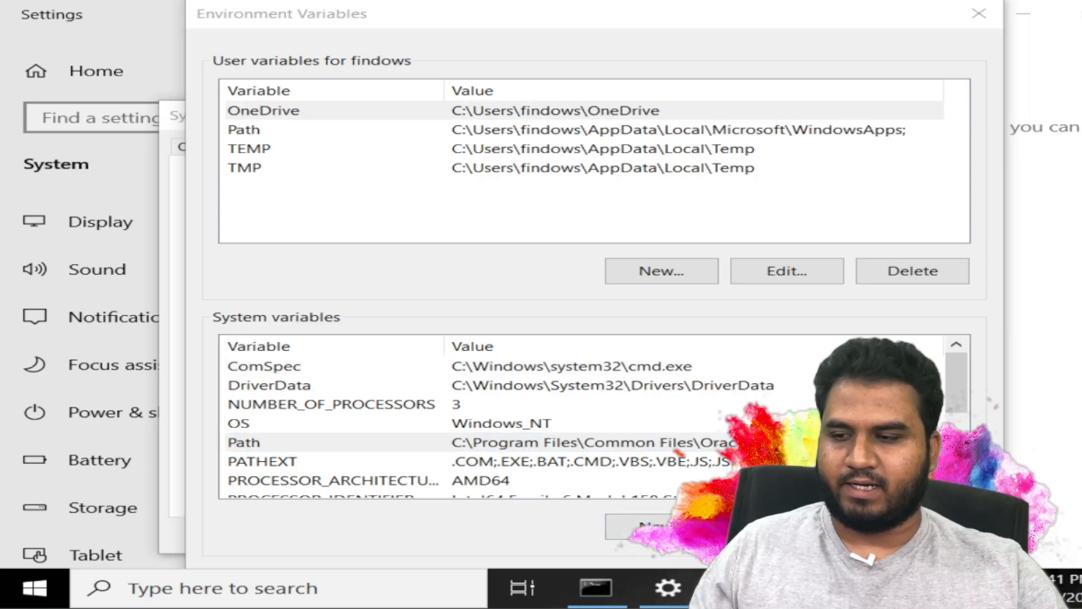
pyautogui.click(548, 301)
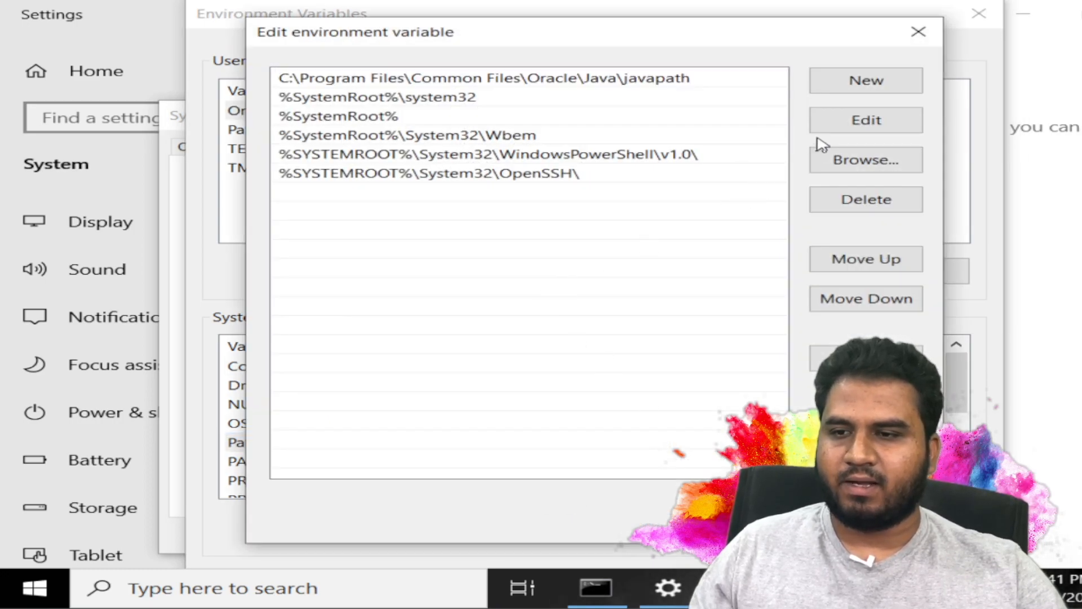
pyautogui.click(858, 88)
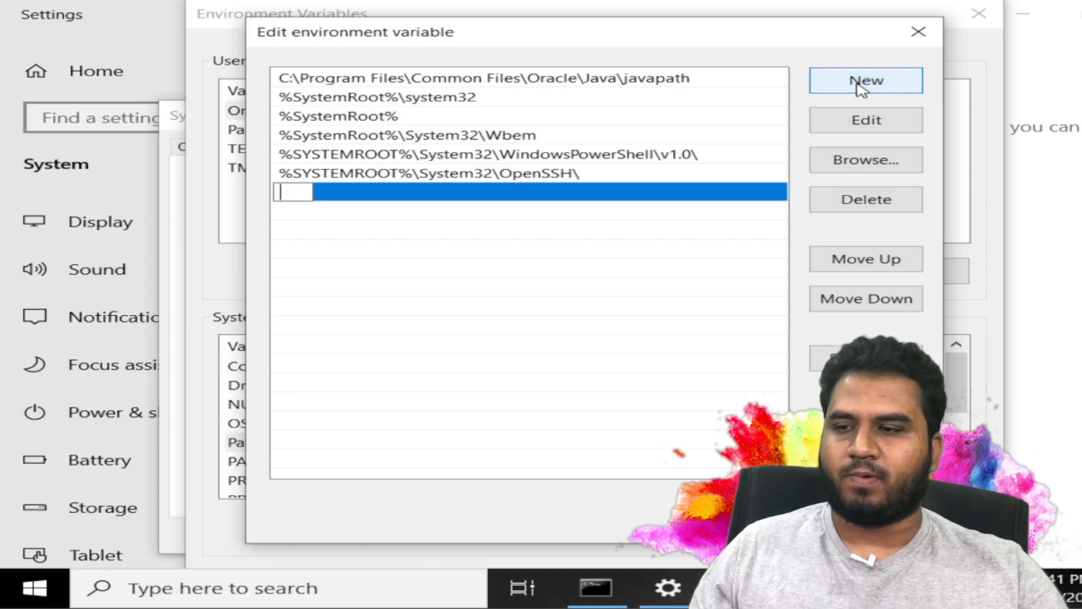
pyautogui.hotkey('ctrl', 'v')
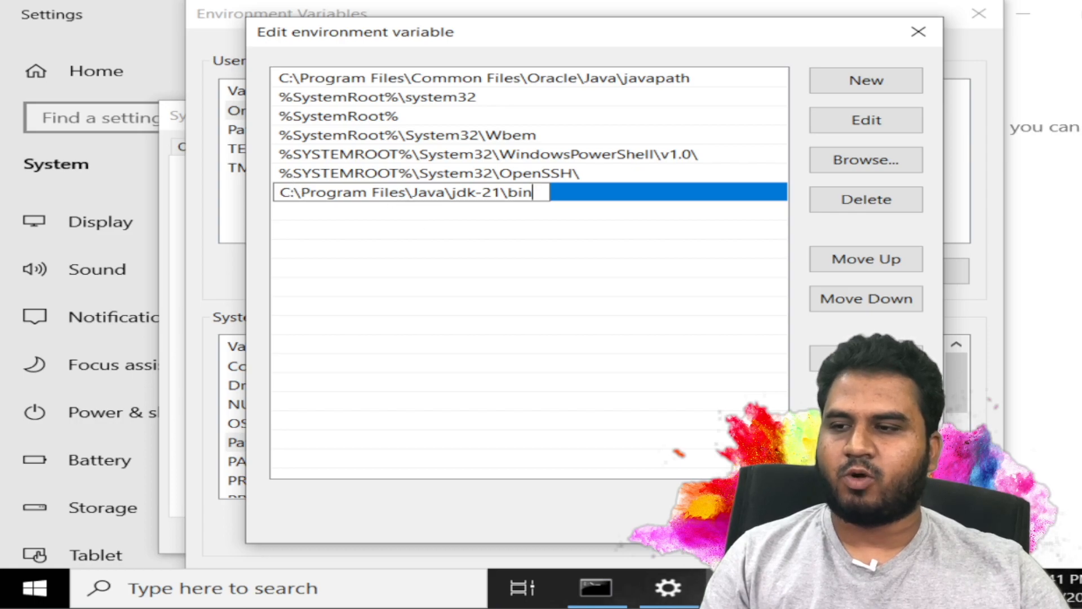
pyautogui.click(483, 221)
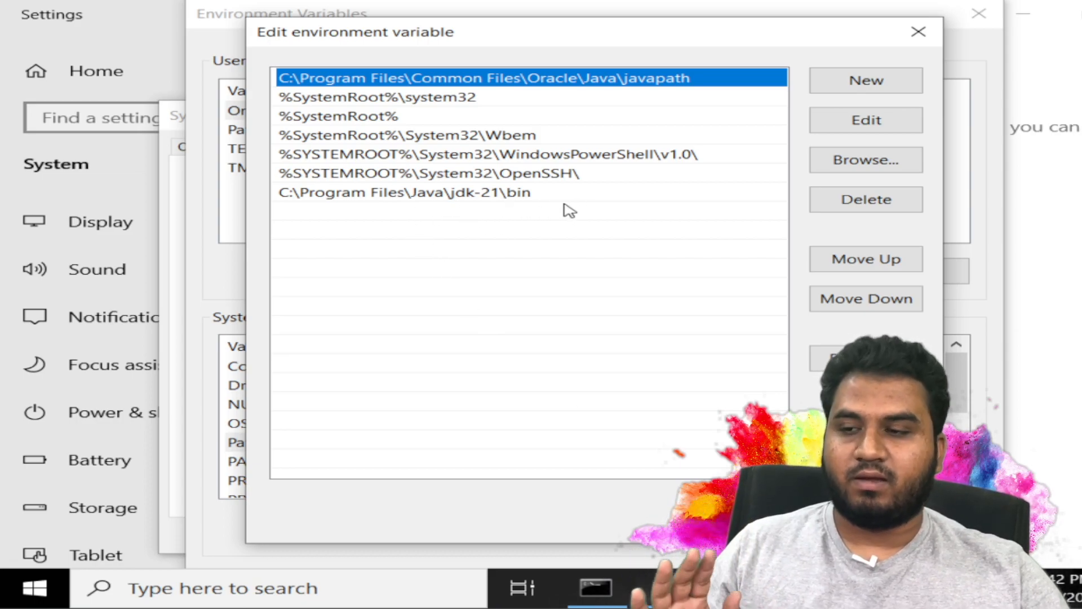
pyautogui.click(511, 196)
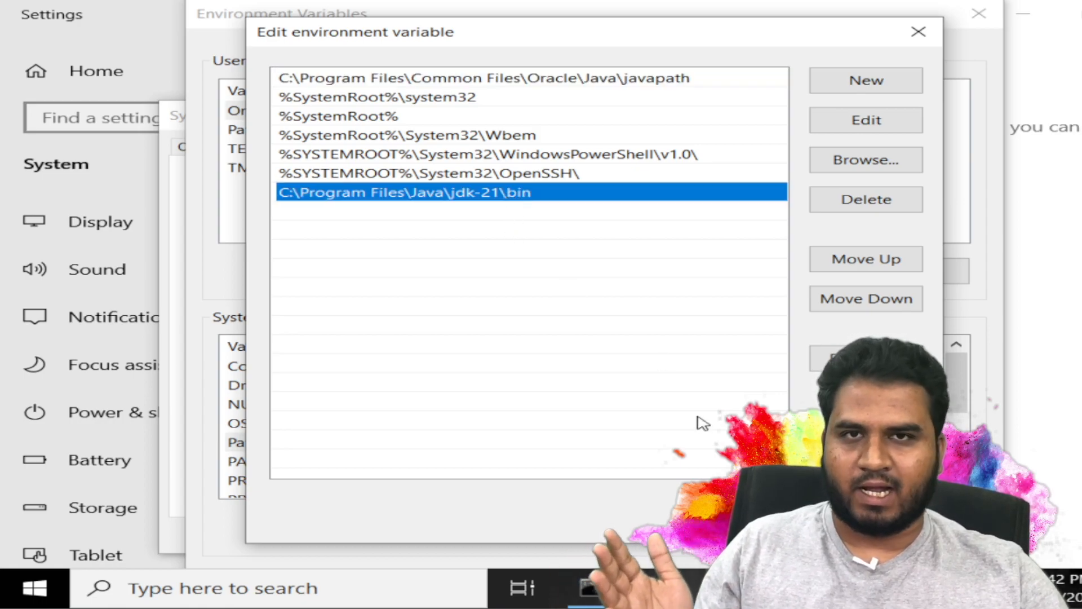
pyautogui.click(741, 517)
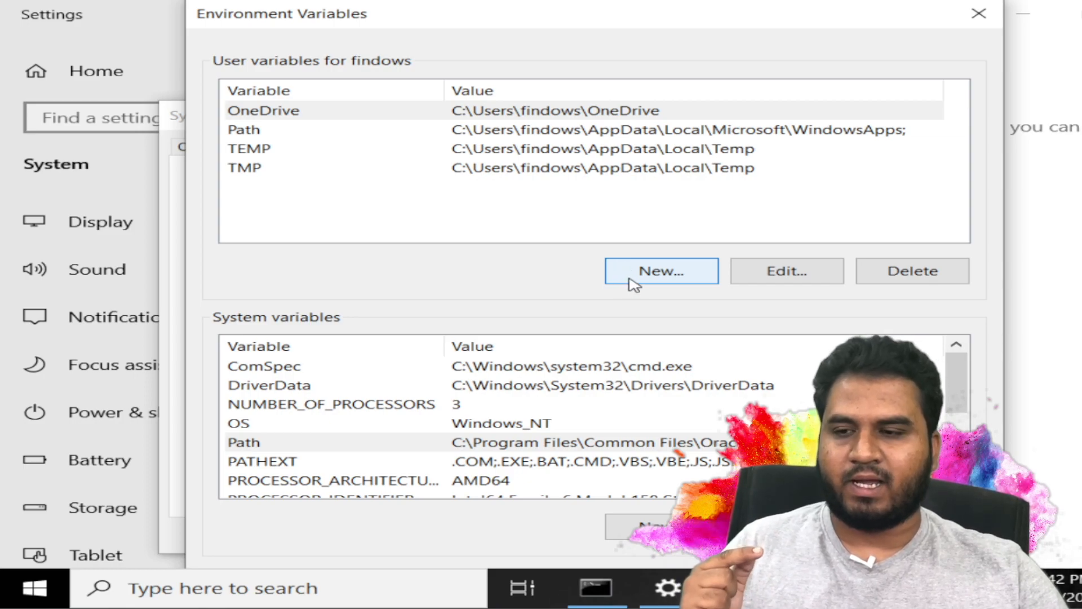
# - Create a user variable named JAVA_HOME with the value C:\Program Files\Java\jdk-21
pyautogui.click(710, 211)
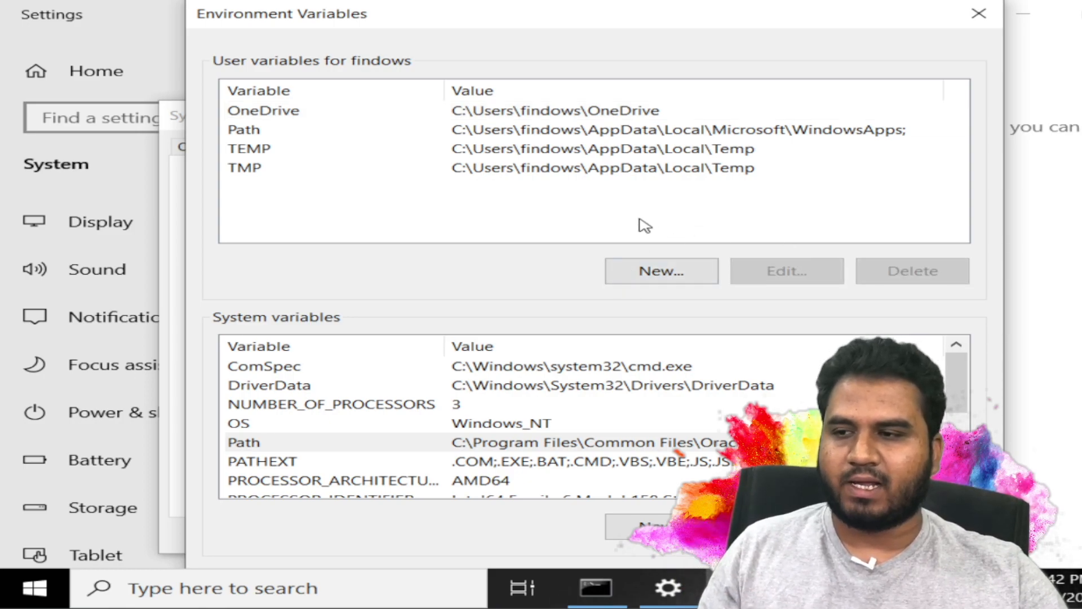
pyautogui.click(660, 277)
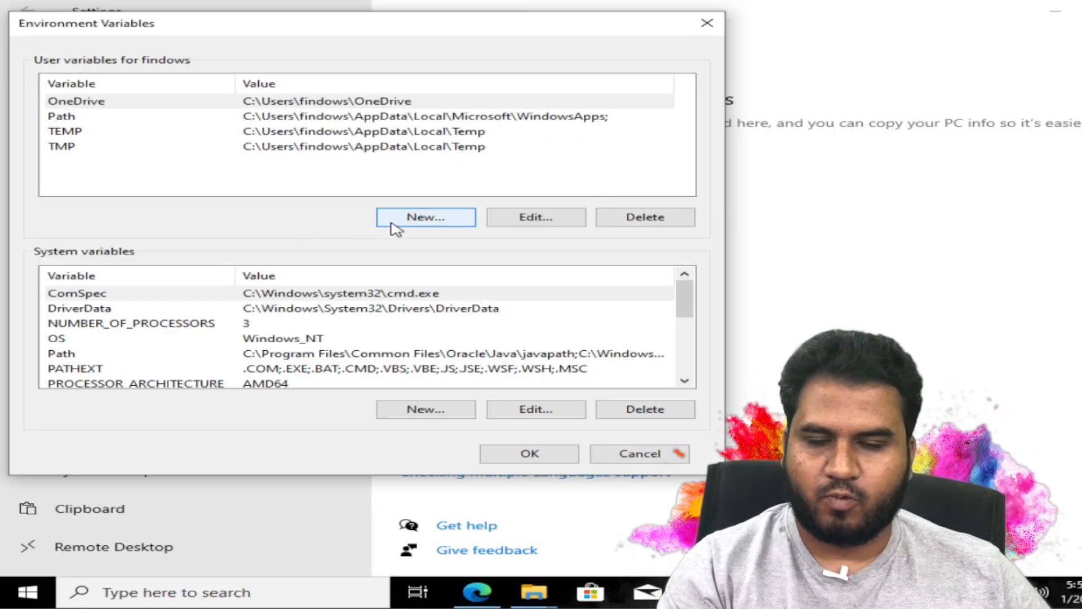
pyautogui.click(393, 225)
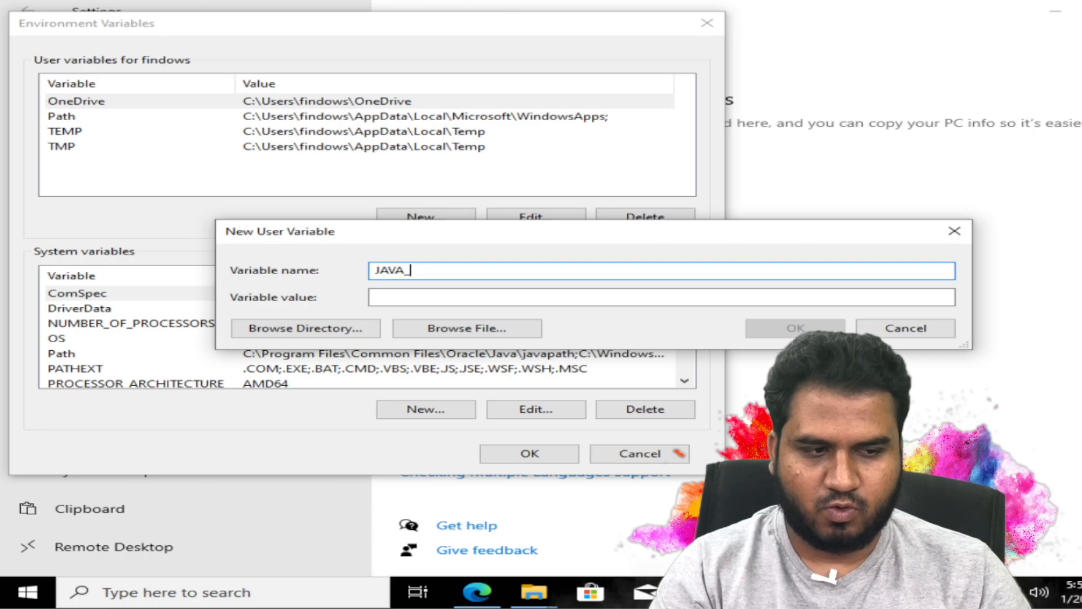
pyautogui.write('JAVA_HOME')
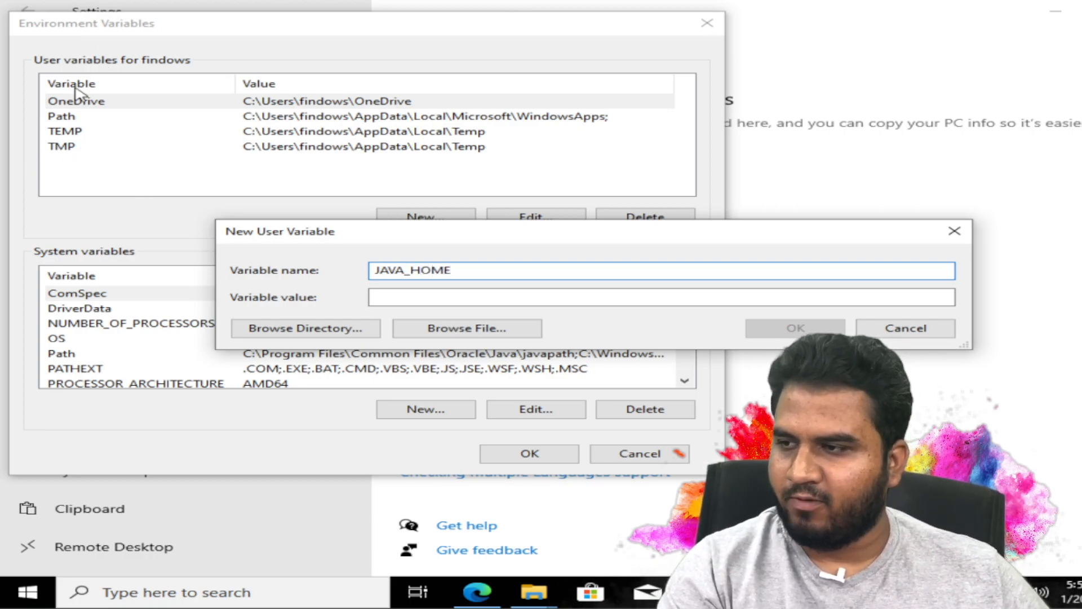
pyautogui.click(468, 303)
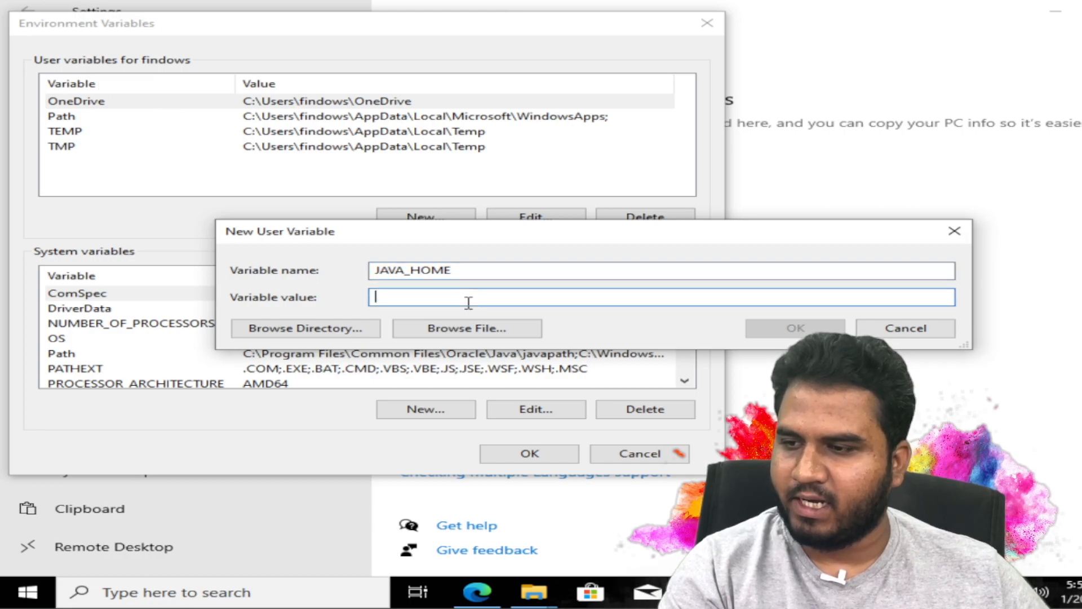
pyautogui.write('C:\\Program Files\\Java\\jdk-21\\bin')
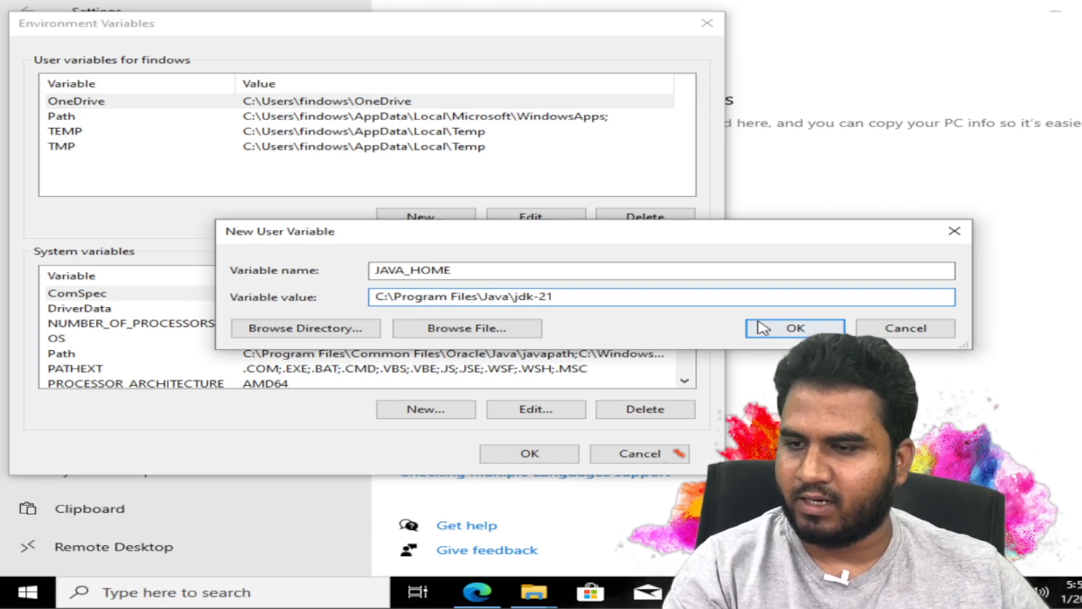
pyautogui.click(794, 328)
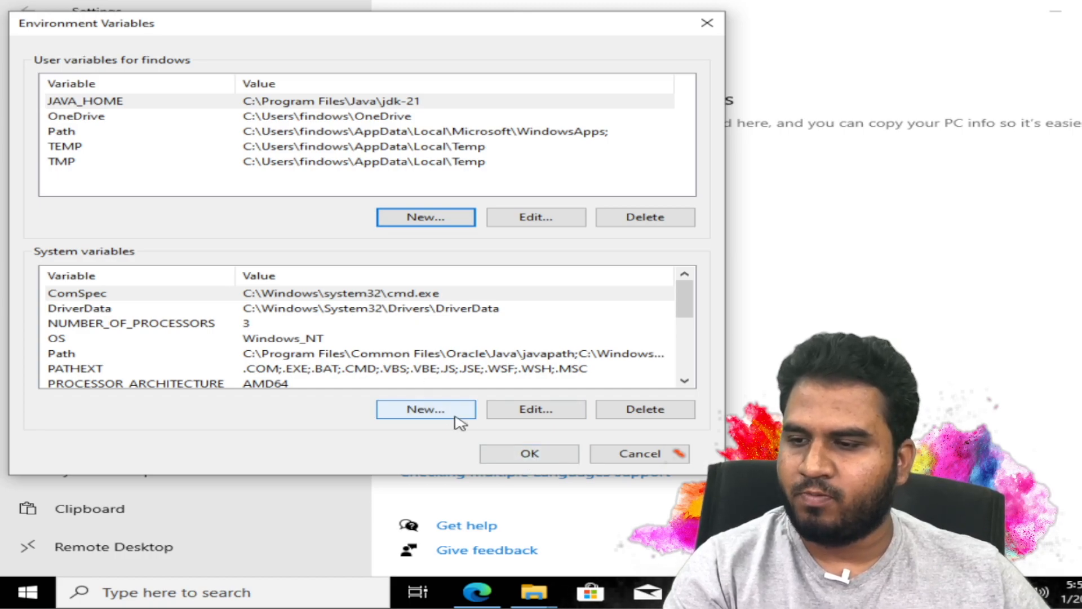
# - Check the jdk-21\bin entry in the system Path variable and save the environment variables
pyautogui.click(530, 417)
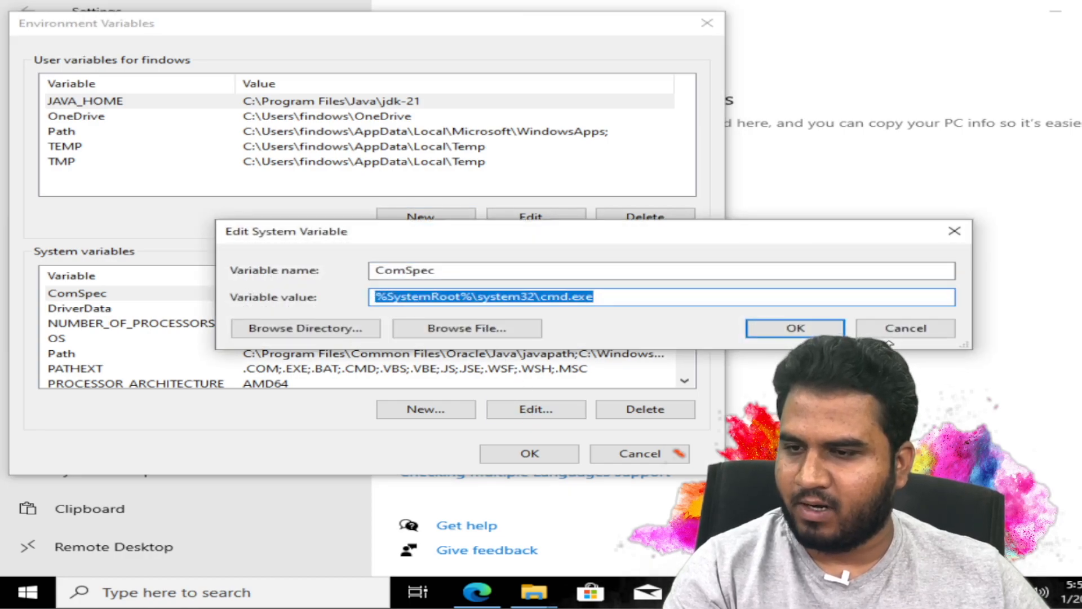
pyautogui.click(894, 336)
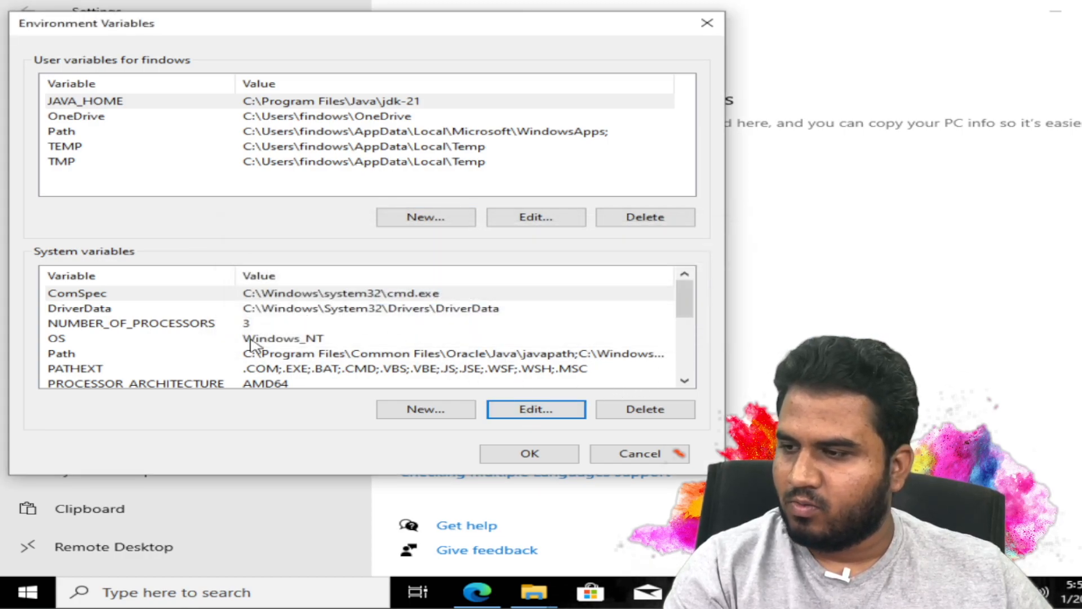
pyautogui.click(210, 357)
pyautogui.click(545, 410)
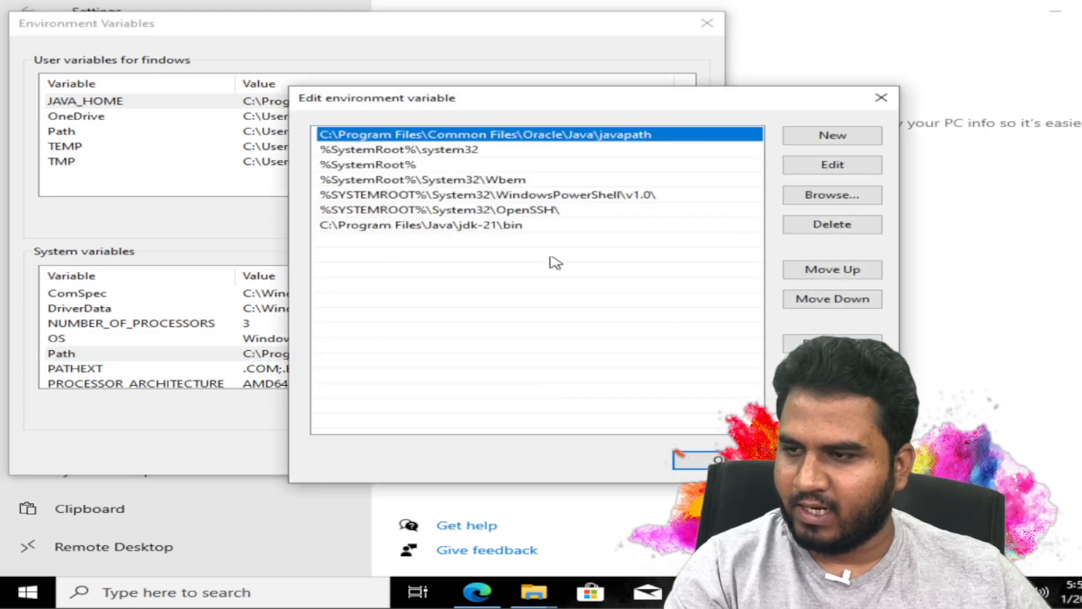
pyautogui.click(474, 226)
pyautogui.click(685, 458)
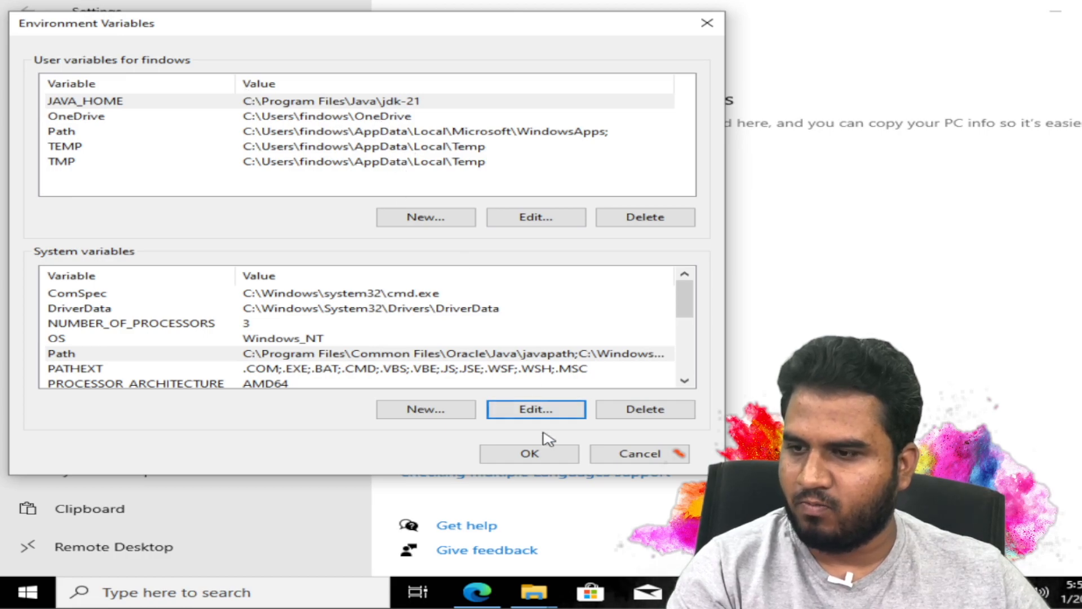
pyautogui.click(538, 451)
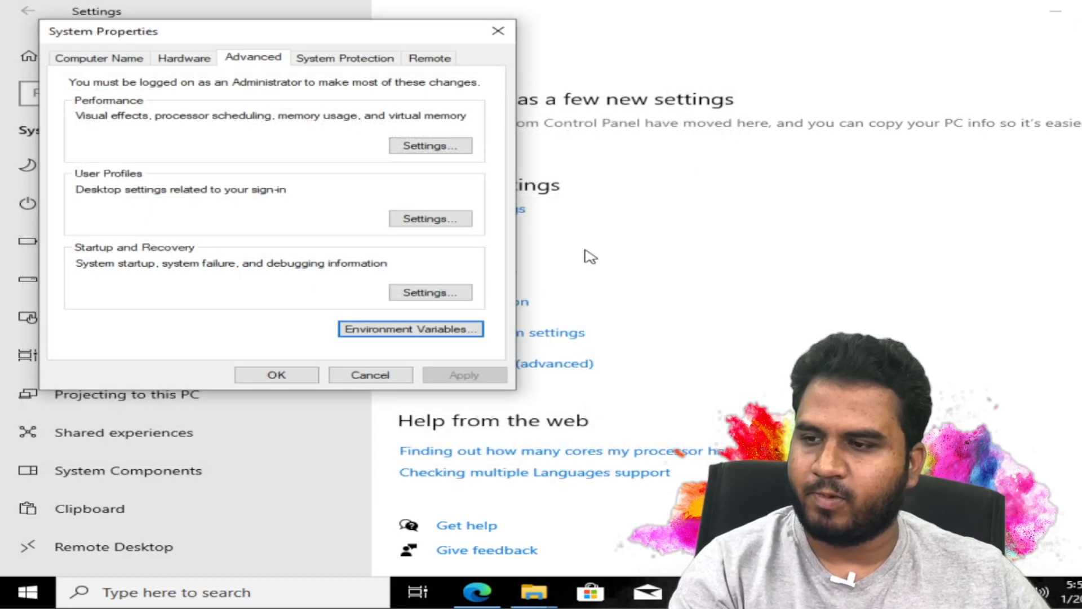
# - Close the system properties and settings windows and run the eclipse-inst-jre-win64 installer from the Downloads folder
pyautogui.click(498, 31)
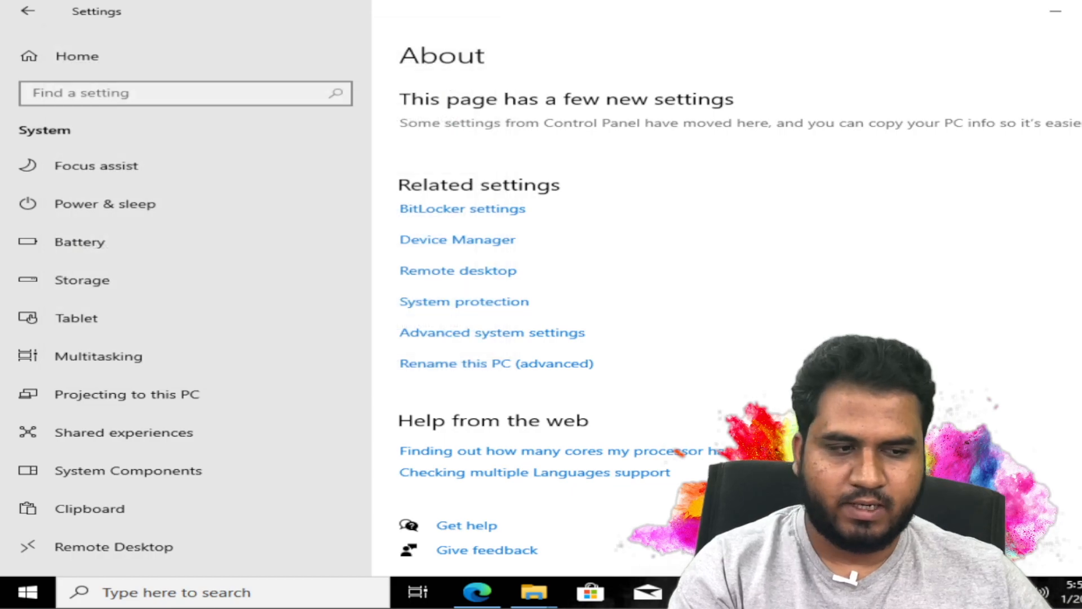
pyautogui.hotkey('alt', 'F4')
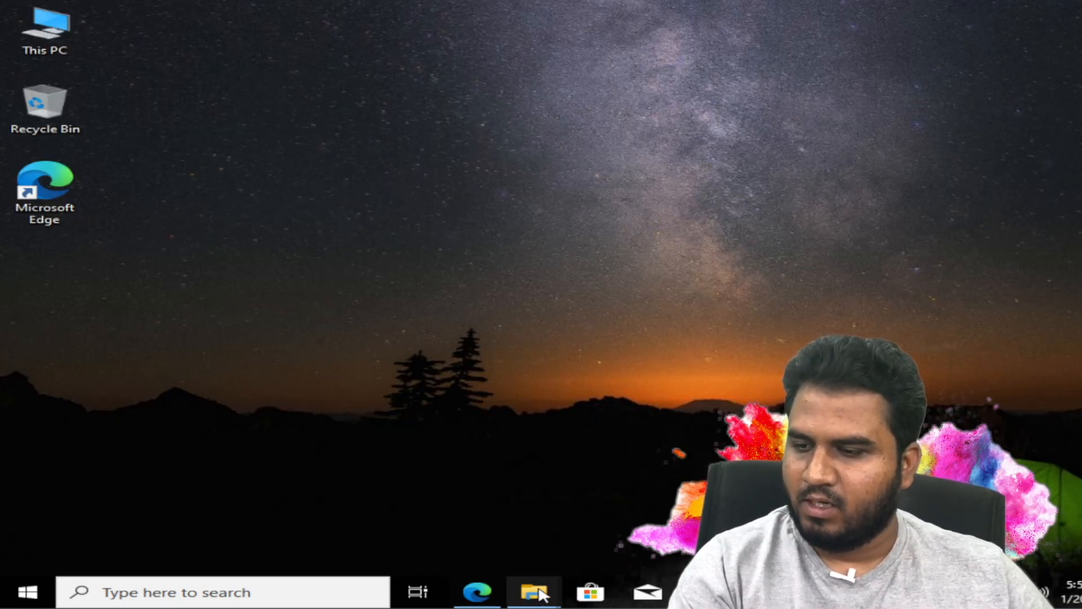
pyautogui.moveTo(533, 589)
pyautogui.click(429, 514)
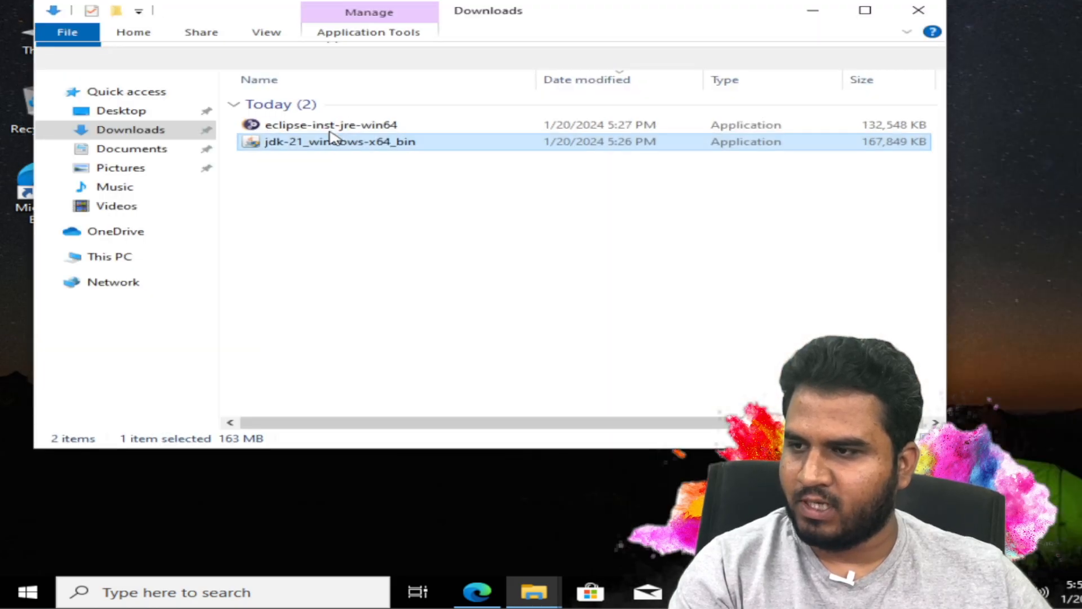
pyautogui.click(325, 129)
pyautogui.doubleClick(325, 129)
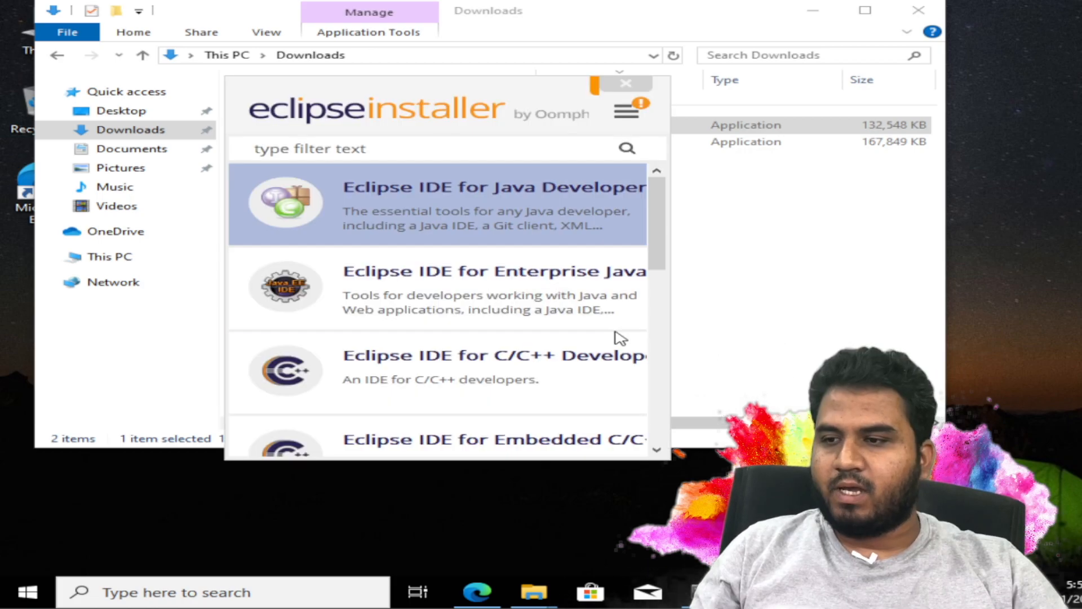
# - Widen the Eclipse installer window, look through the packages and choose Eclipse IDE for Java Developers
pyautogui.moveTo(667, 319); pyautogui.dragTo(1056, 331)
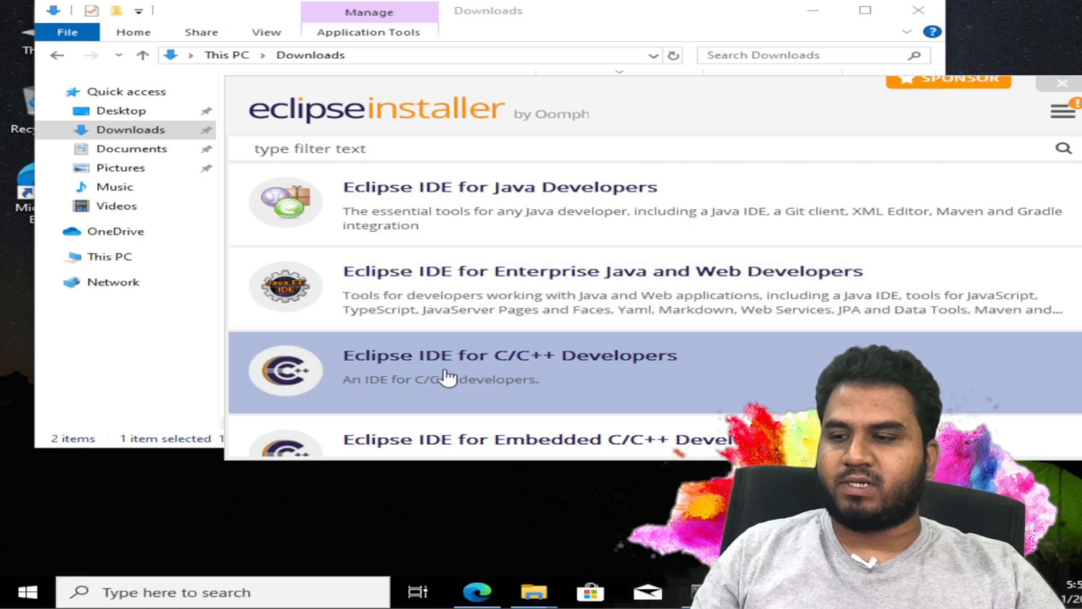
pyautogui.scroll(-10, 448, 376)
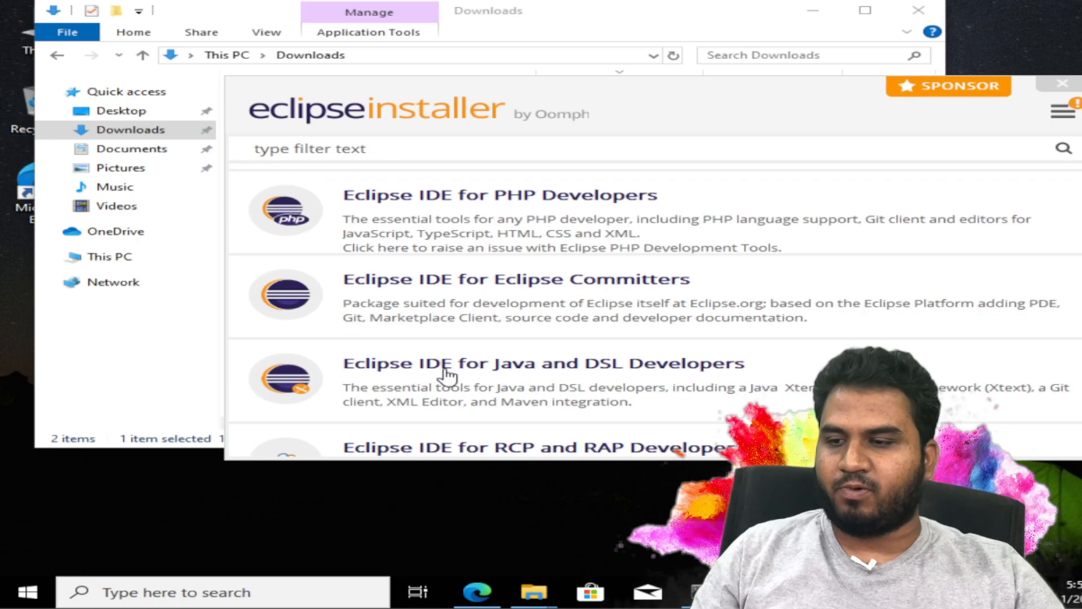
pyautogui.scroll(10, 450, 370)
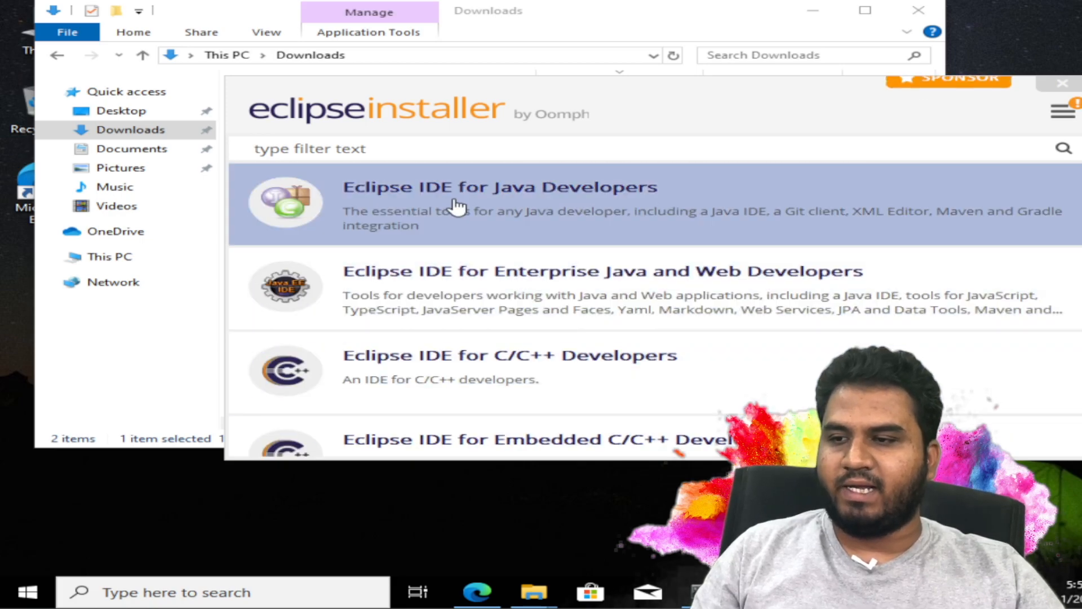
pyautogui.click(456, 204)
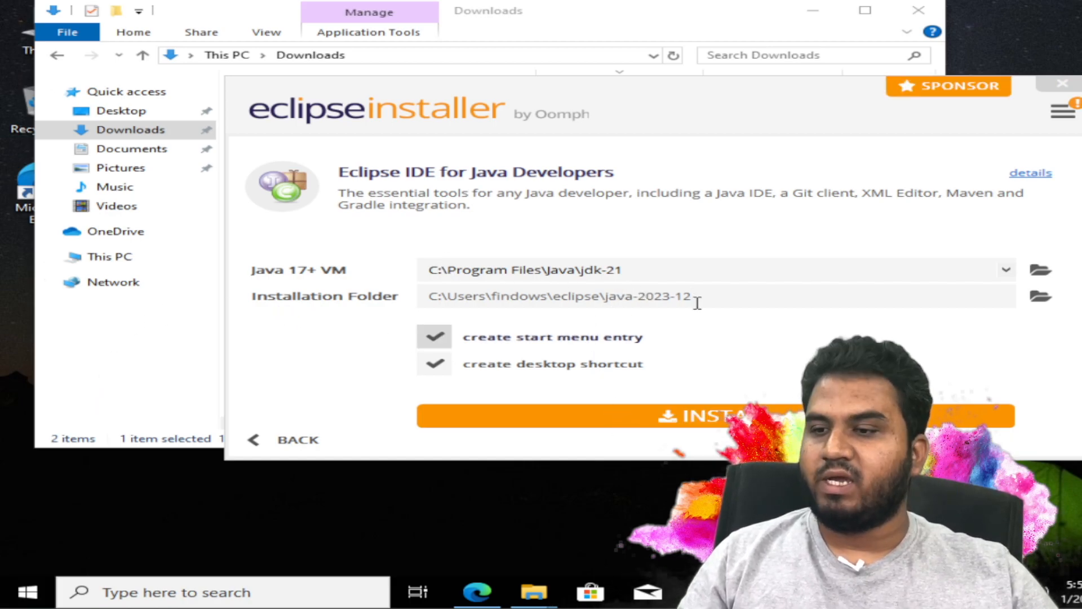
# - Review the available Java 17+ VM options and choose C:\Program Files\Java\jdk-21
pyautogui.click(612, 269)
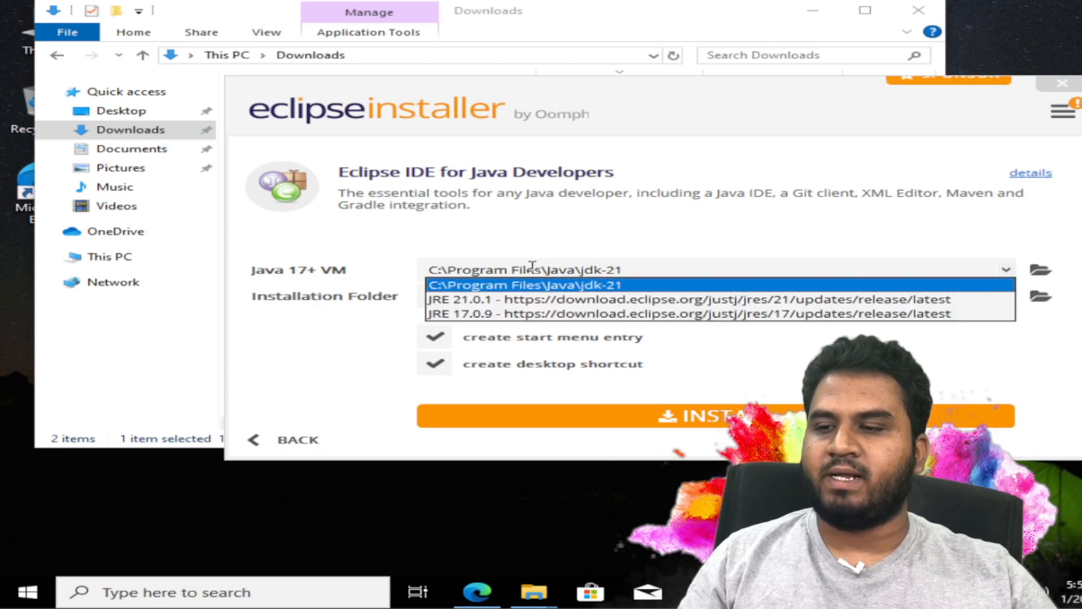
pyautogui.click(760, 224)
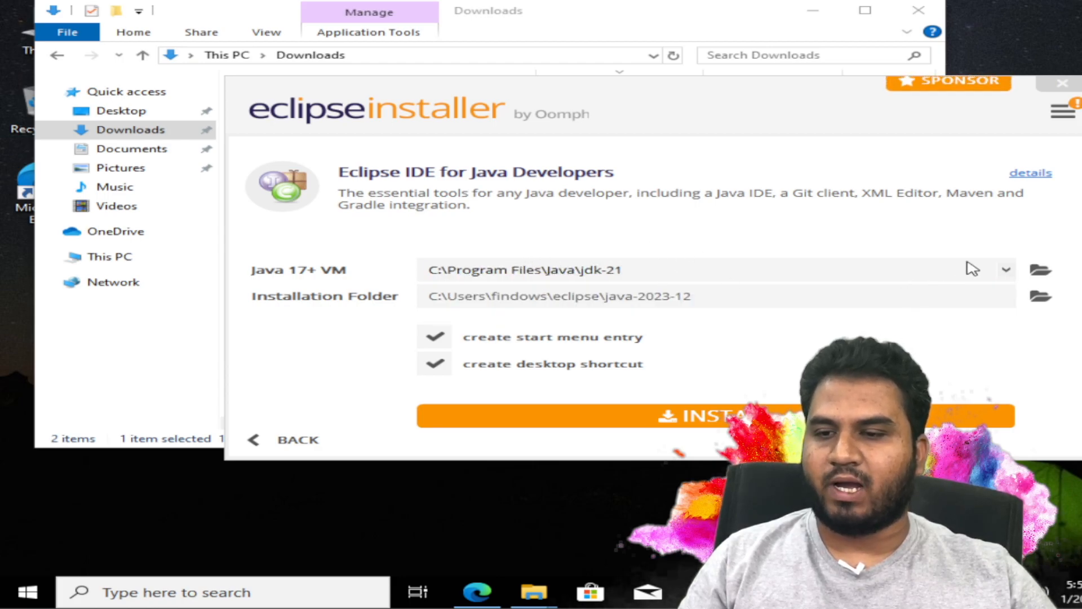
pyautogui.click(1007, 271)
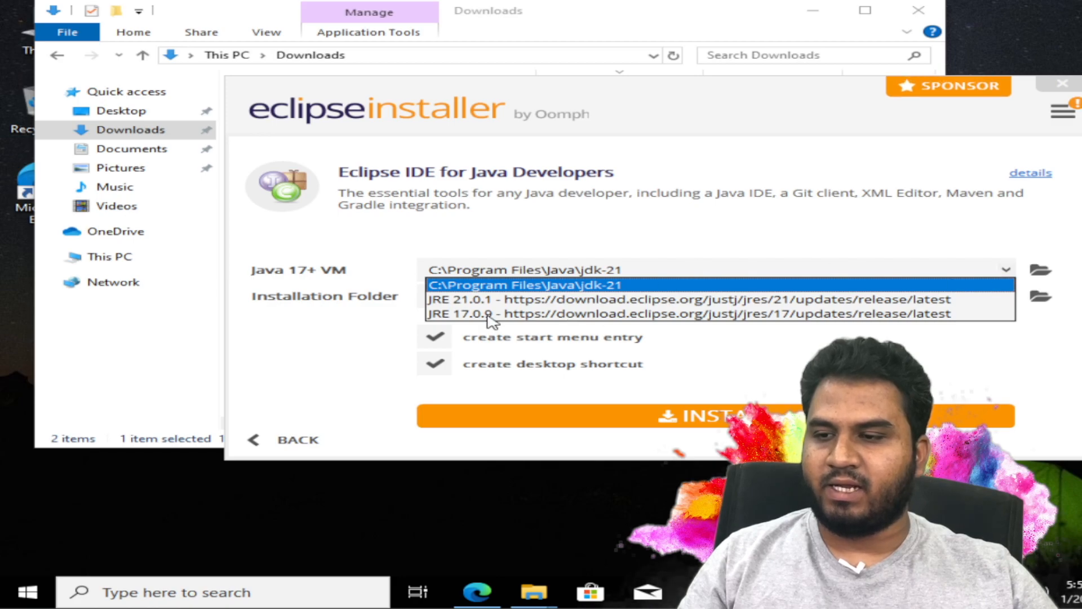
pyautogui.click(603, 287)
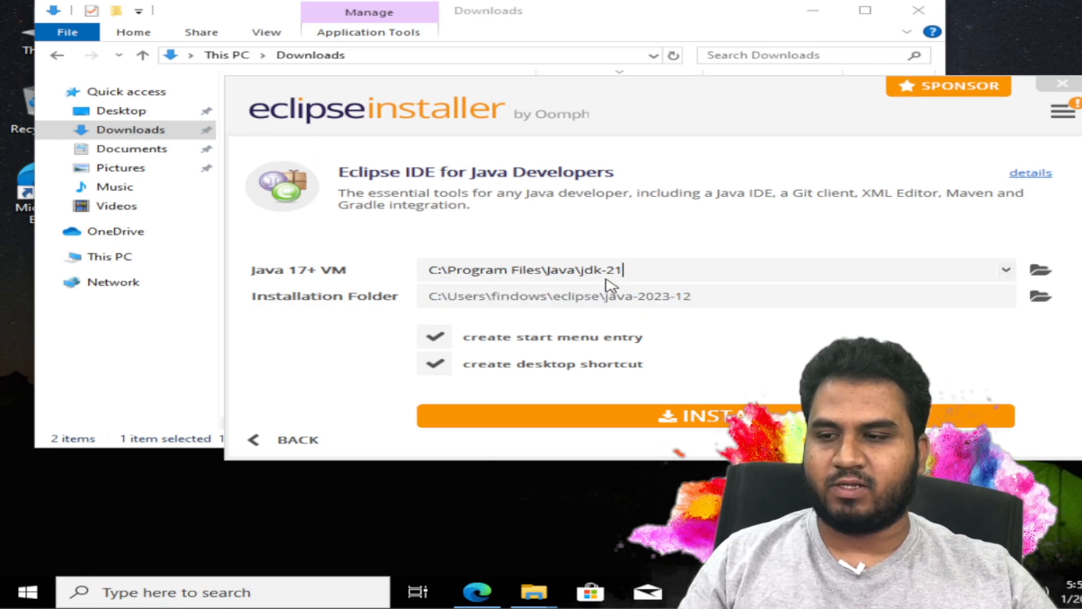
pyautogui.click(1006, 271)
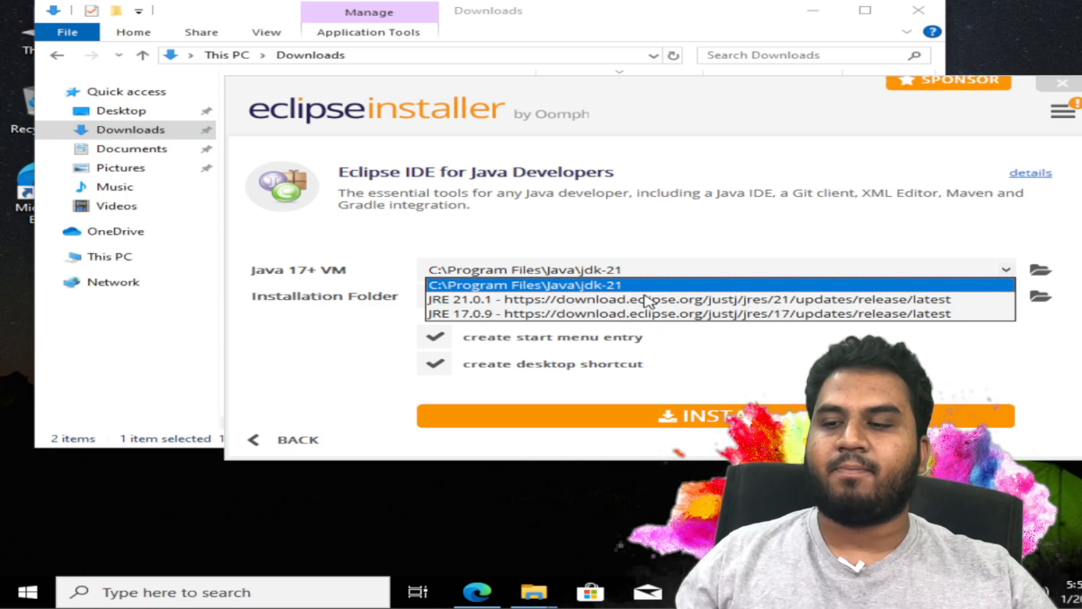
pyautogui.click(630, 287)
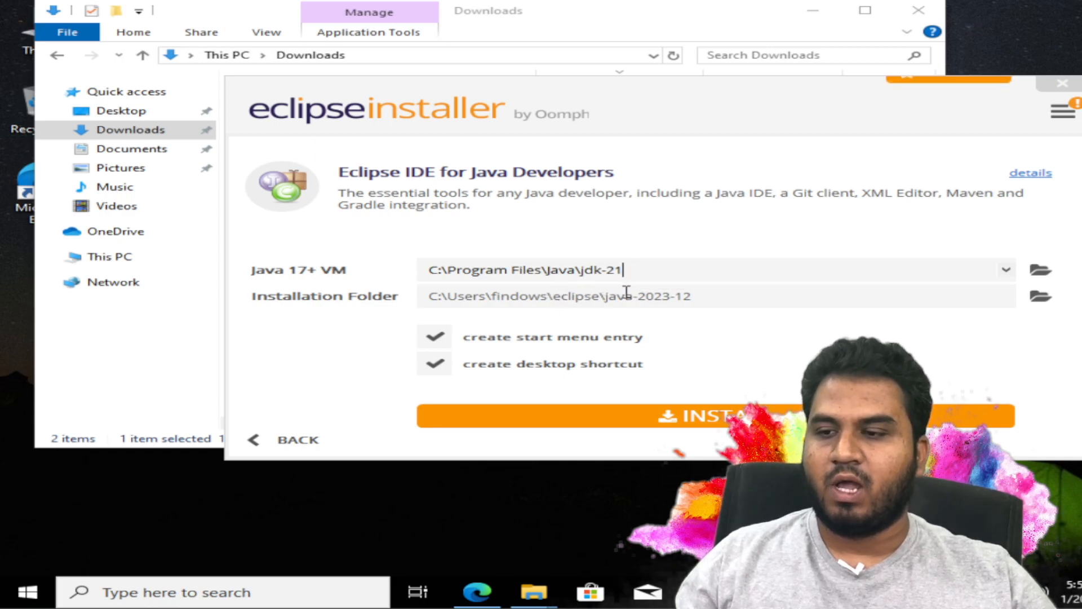
# - Start the Eclipse installation in the default java-2023-12 folder and accept the Eclipse Foundation Software User Agreement
pyautogui.moveTo(735, 299); pyautogui.dragTo(399, 305)
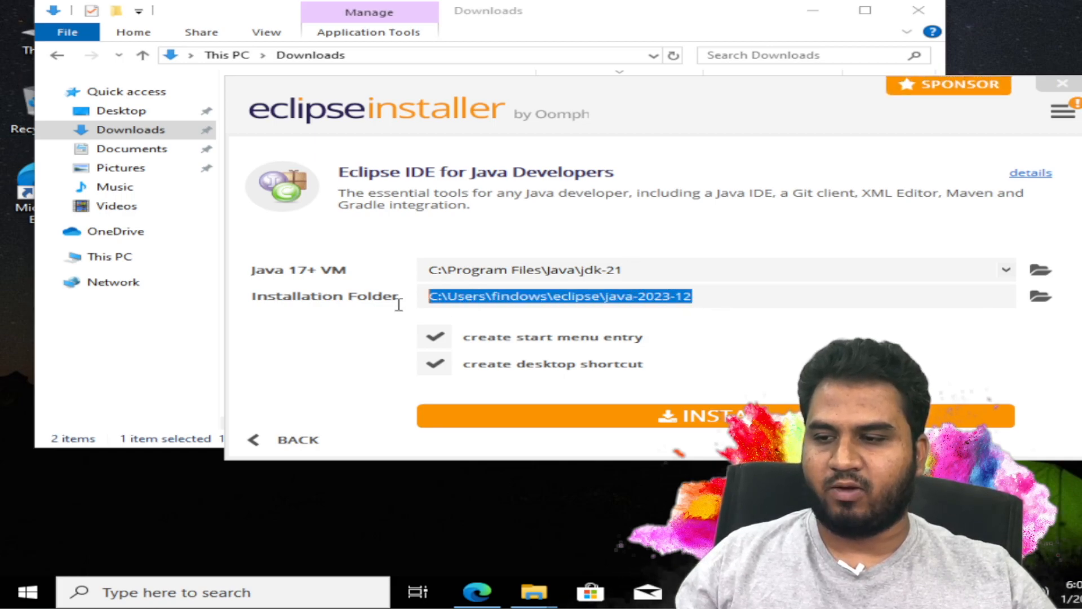
pyautogui.click(523, 425)
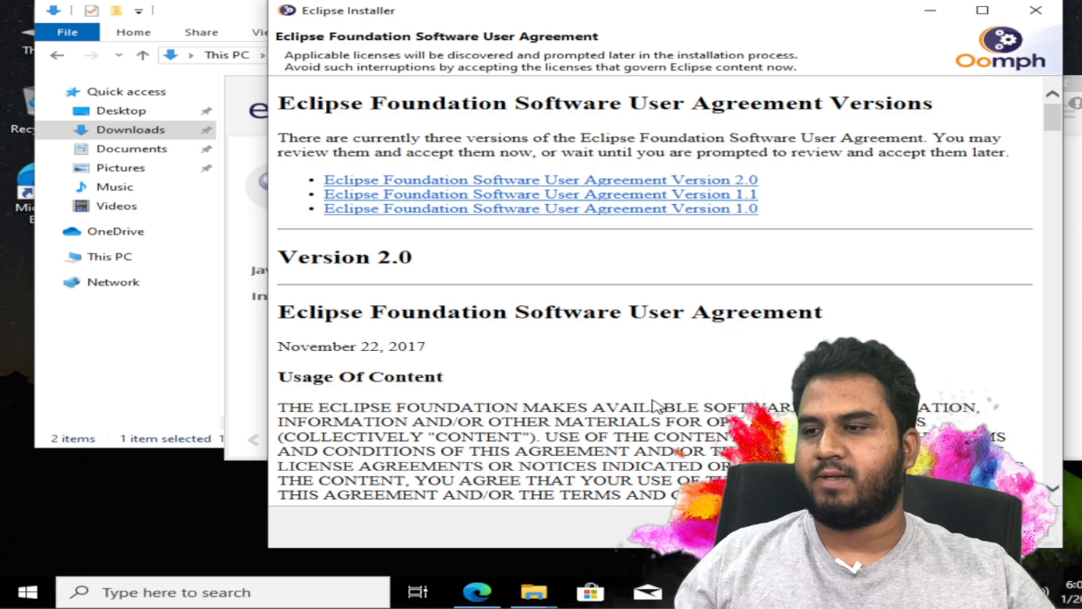
pyautogui.scroll(-15, 798, 363)
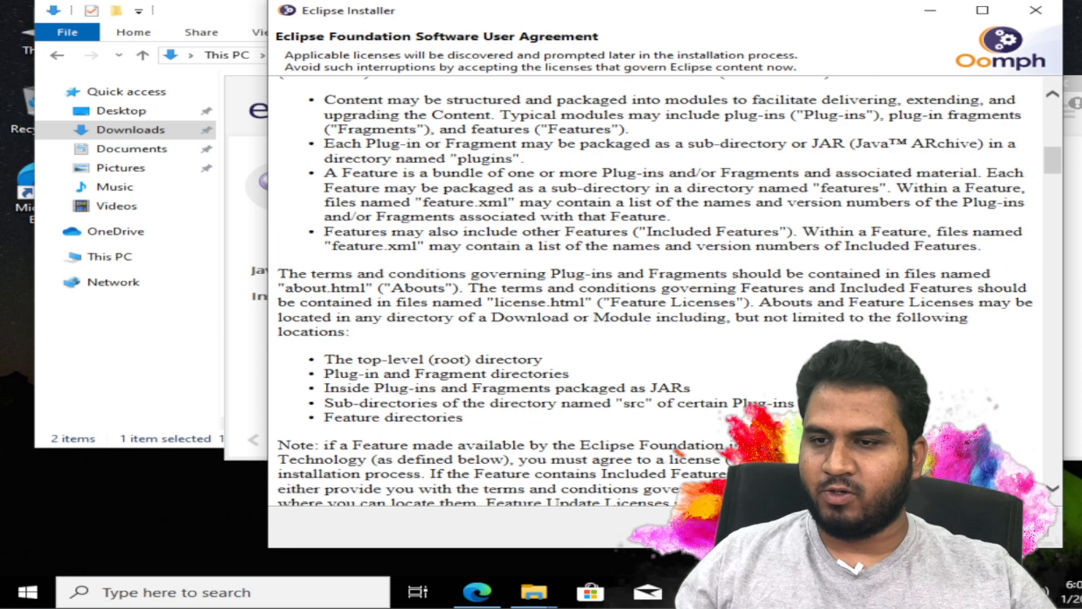
pyautogui.moveTo(1058, 189); pyautogui.dragTo(1053, 465)
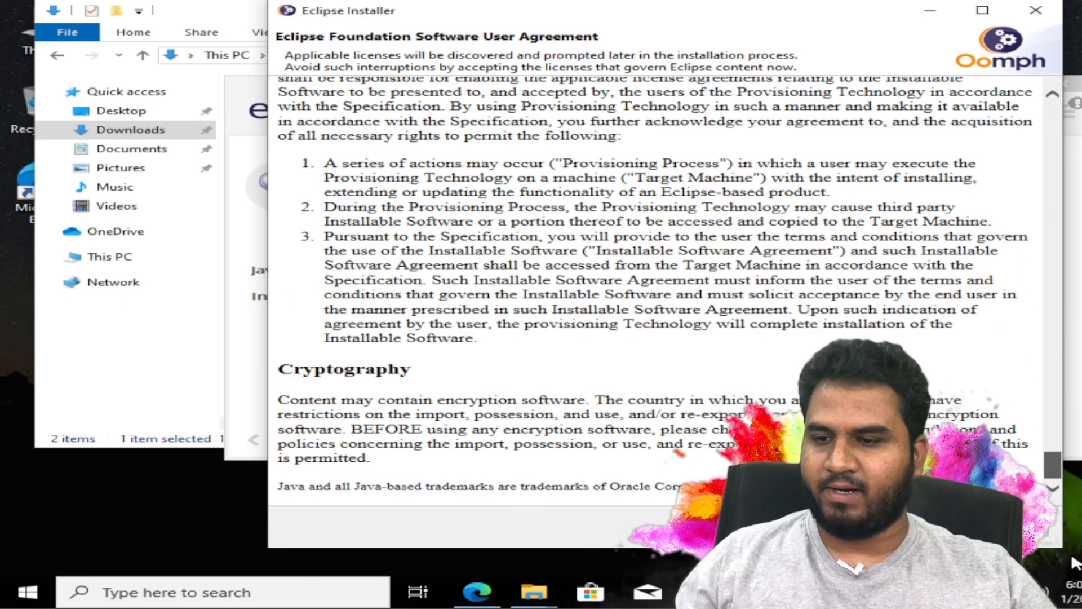
pyautogui.click(899, 527)
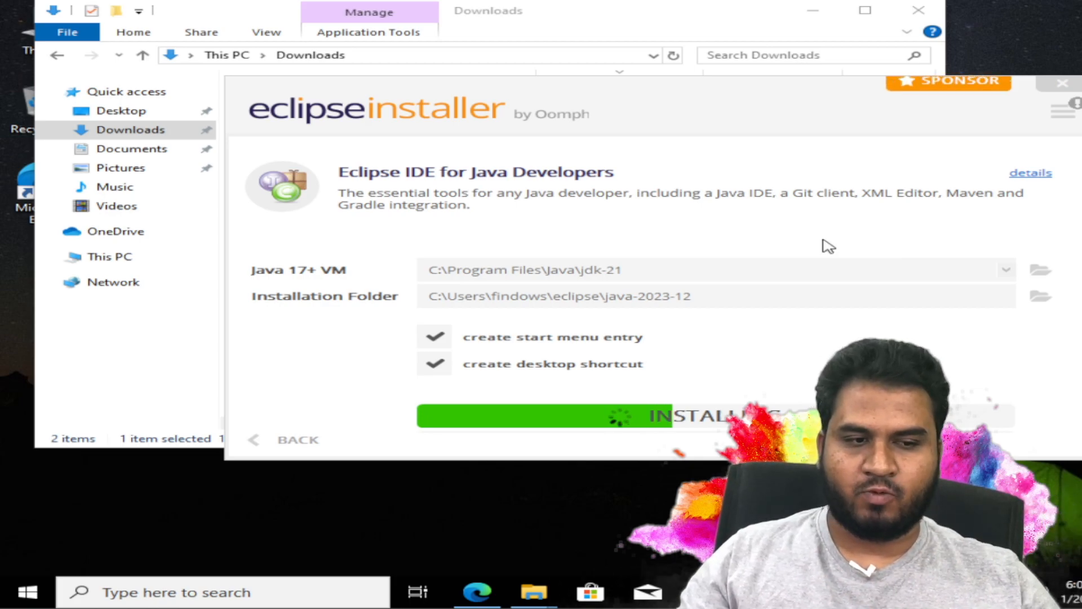
# - Launch the installed Eclipse IDE from the installer, closing the installer and minimizing the Downloads window
pyautogui.moveTo(473, 105); pyautogui.dragTo(243, 27)
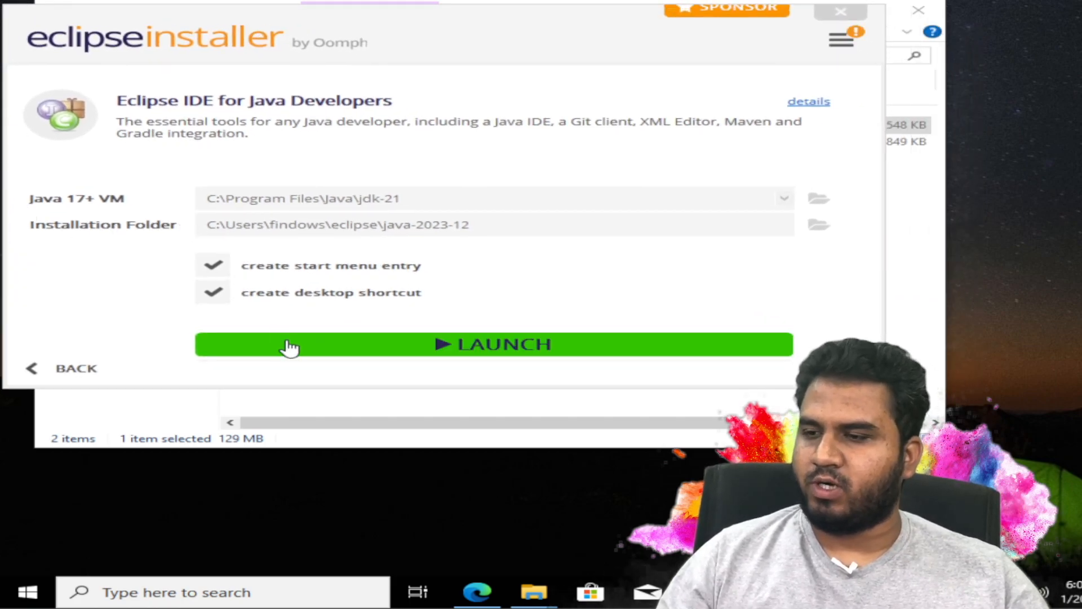
pyautogui.click(323, 347)
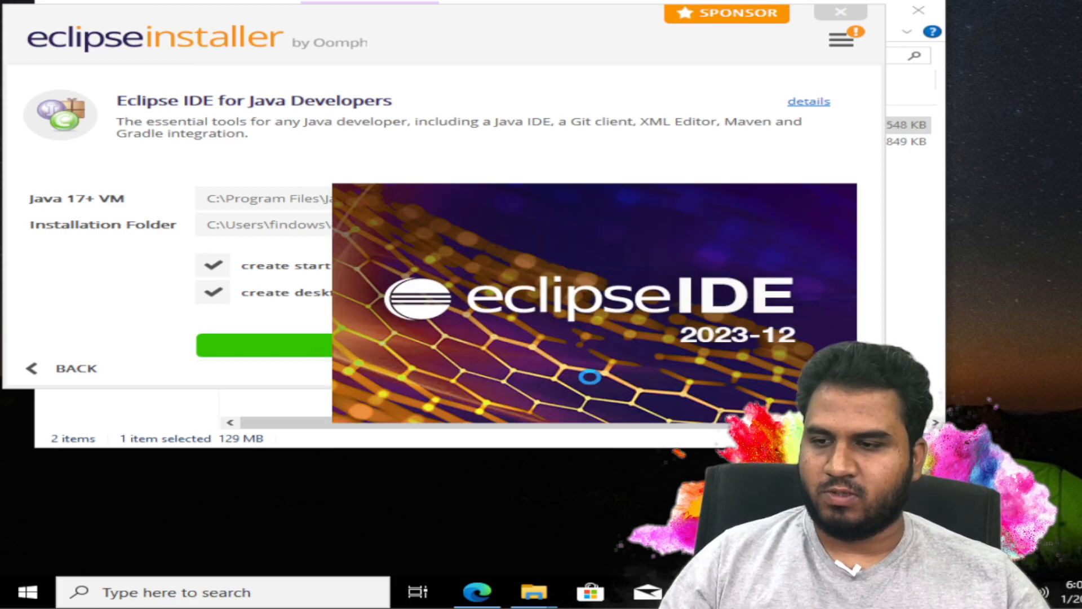
pyautogui.click(842, 12)
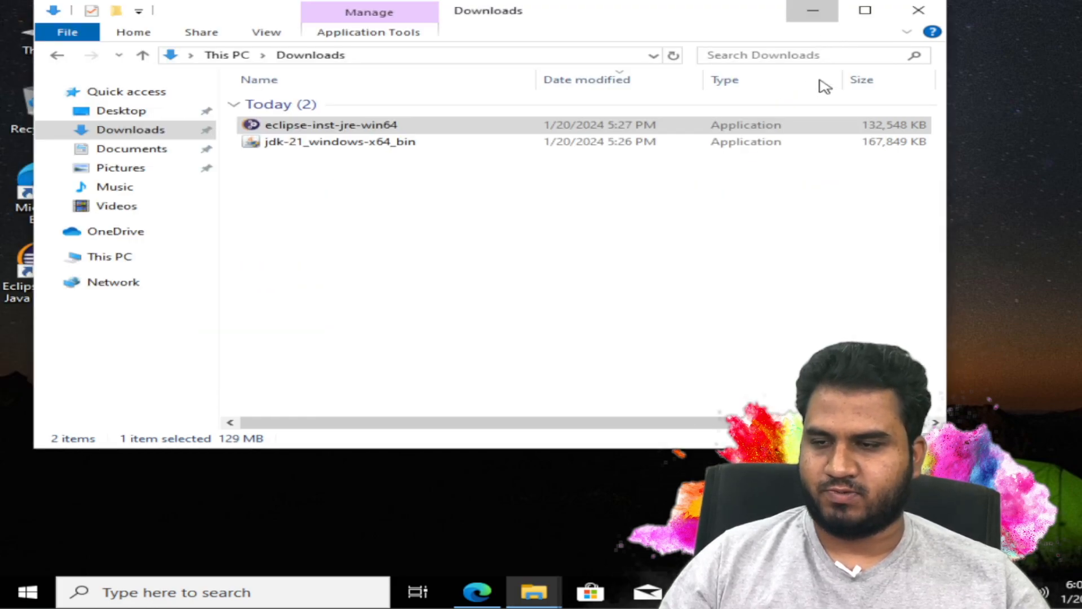
pyautogui.click(814, 11)
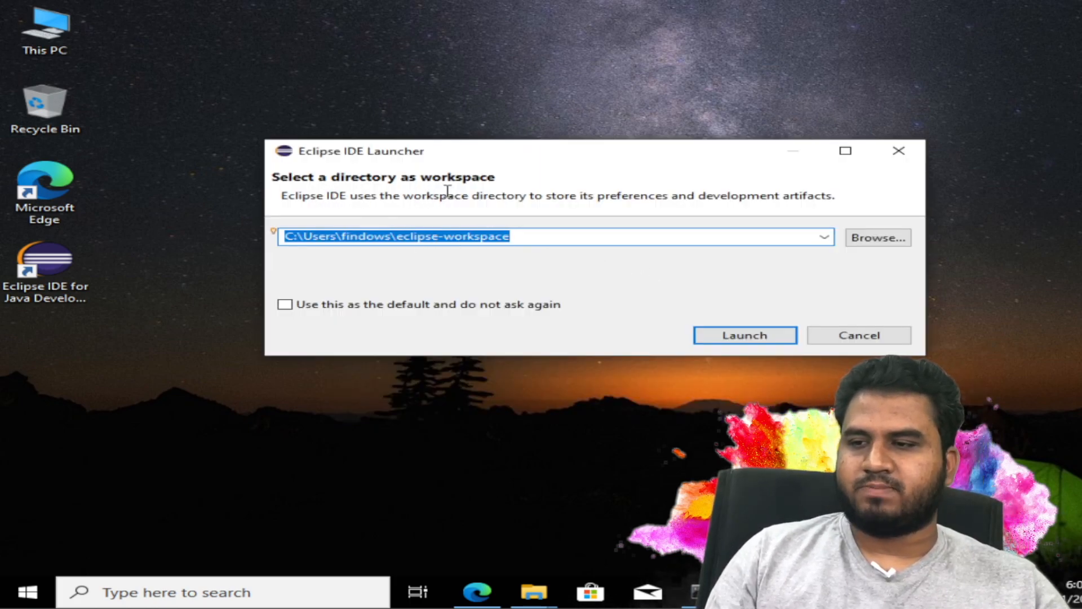
# - Launch Eclipse with the default eclipse-workspace directory and maximize its window
pyautogui.click(826, 238)
pyautogui.click(826, 238)
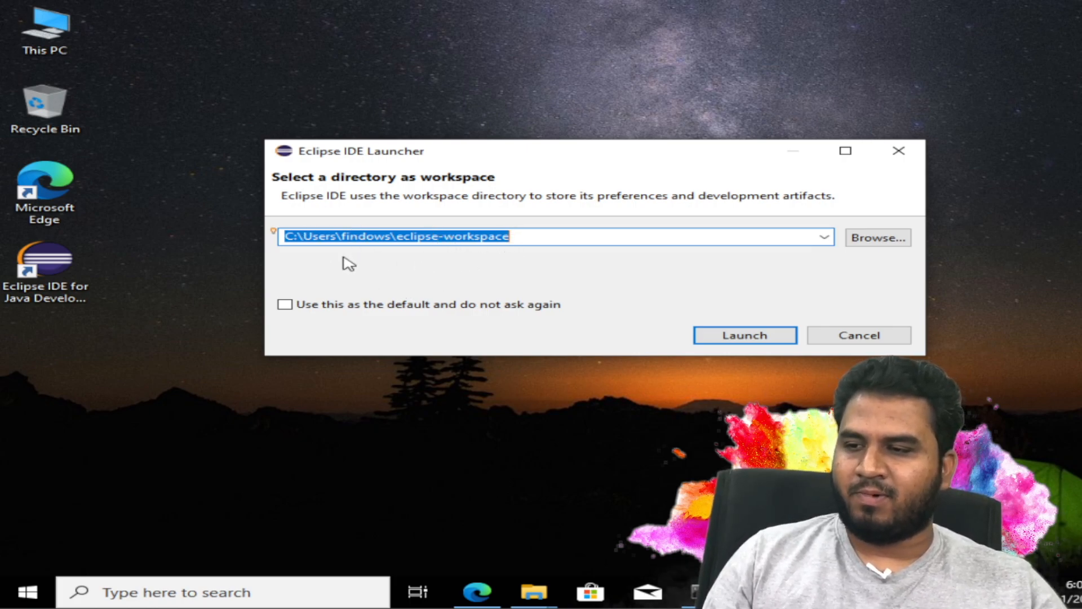
pyautogui.click(718, 337)
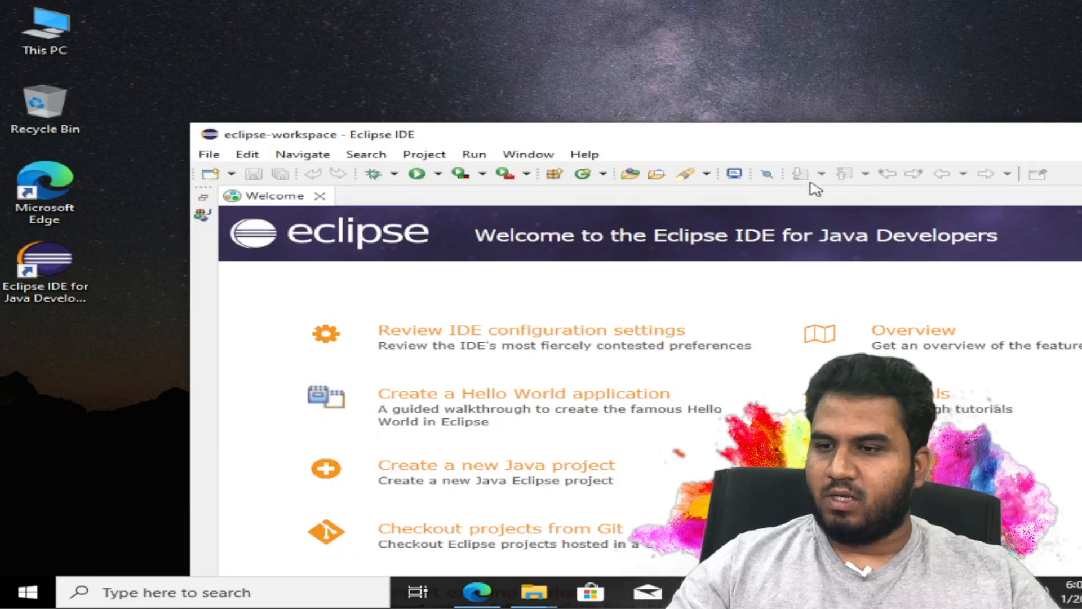
pyautogui.moveTo(803, 141); pyautogui.dragTo(602, 0)
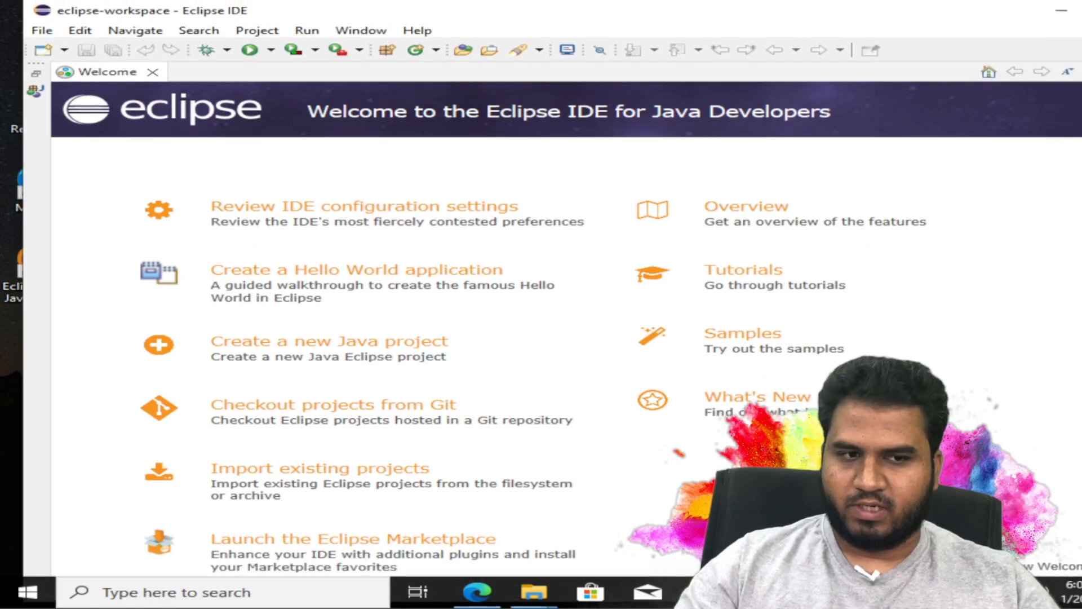
pyautogui.click(1079, 4)
# - Start a new Java project, keeping JavaSE-21 as the execution environment JRE
pyautogui.click(13, 27)
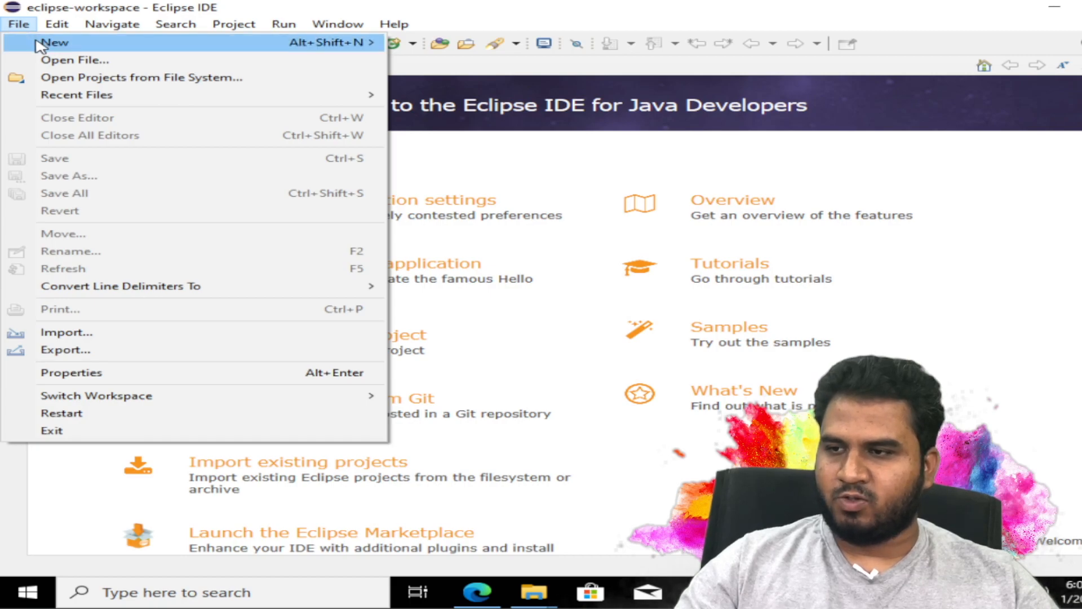
pyautogui.moveTo(41, 44)
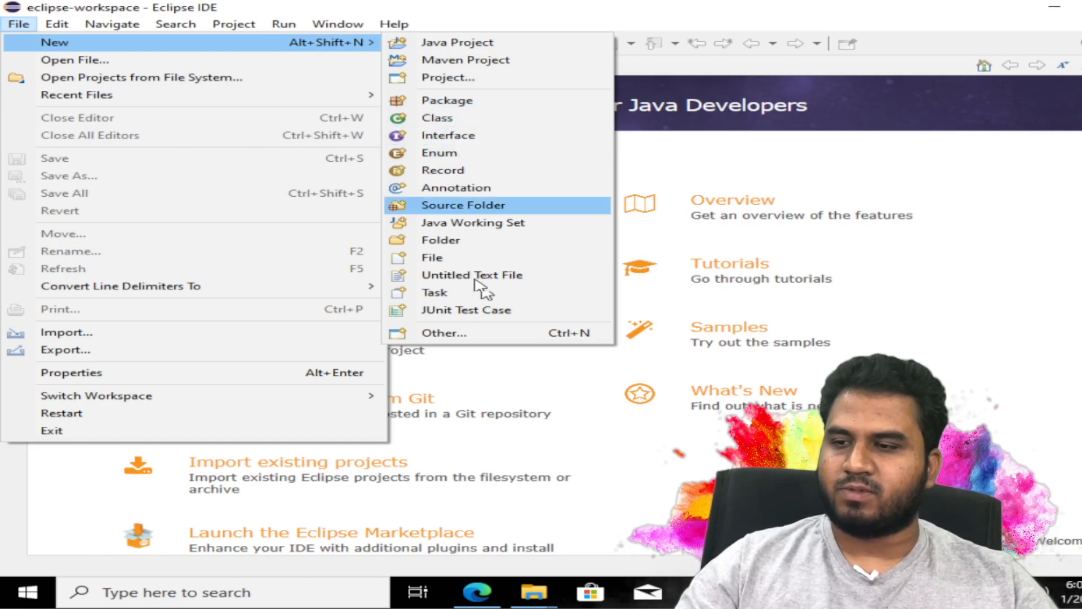
pyautogui.click(479, 45)
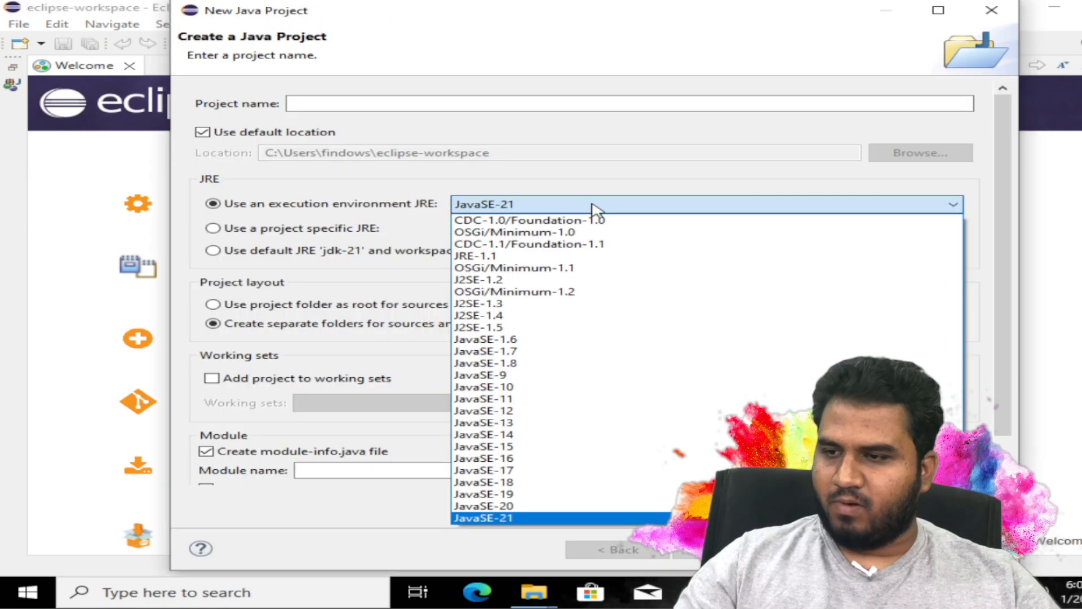
pyautogui.click(596, 210)
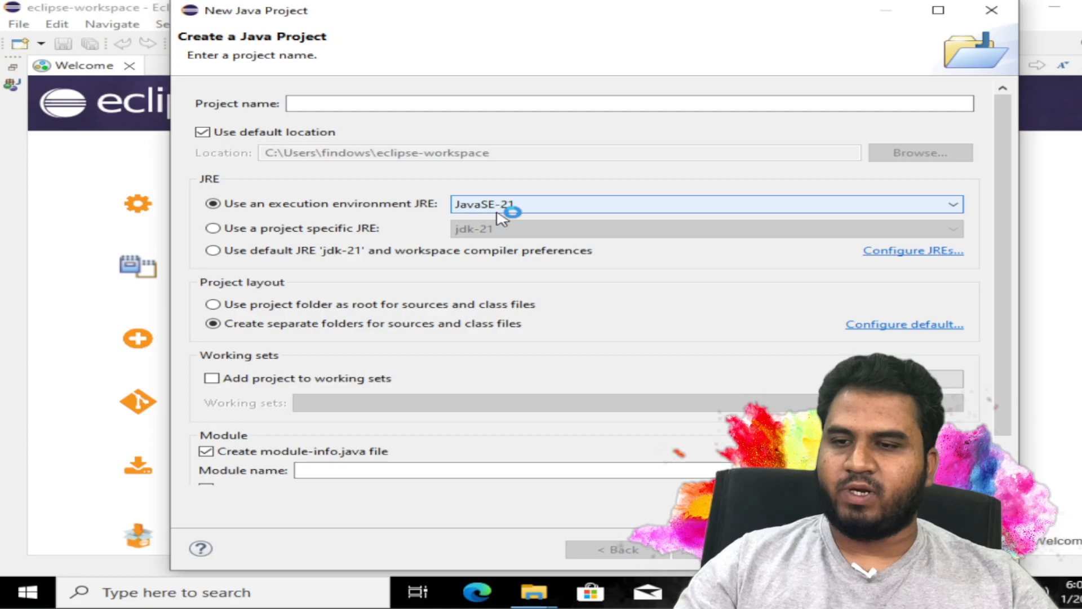
pyautogui.click(368, 108)
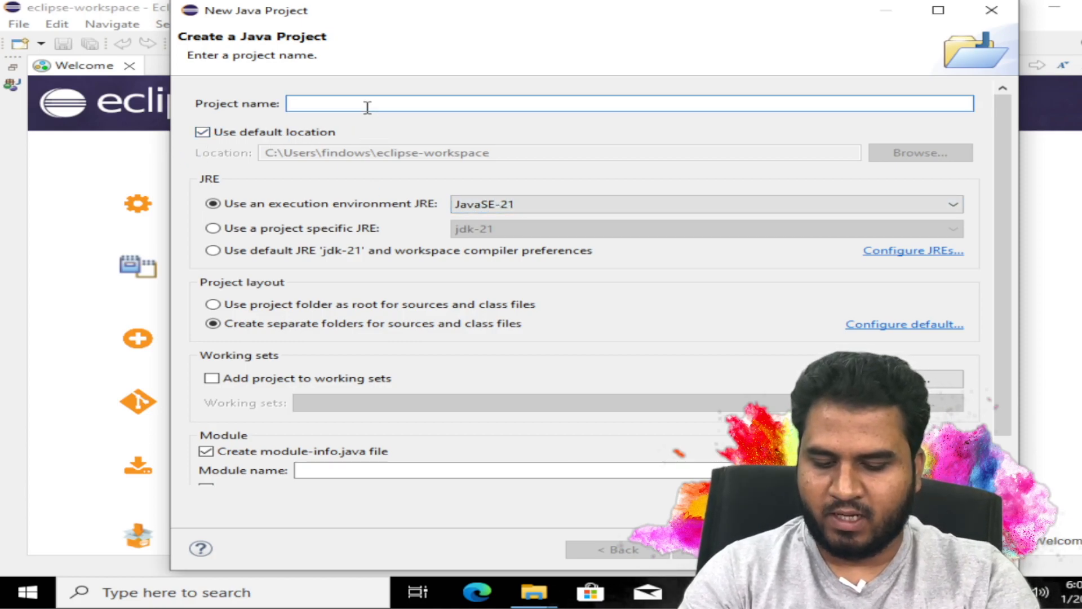
pyautogui.write('abc')
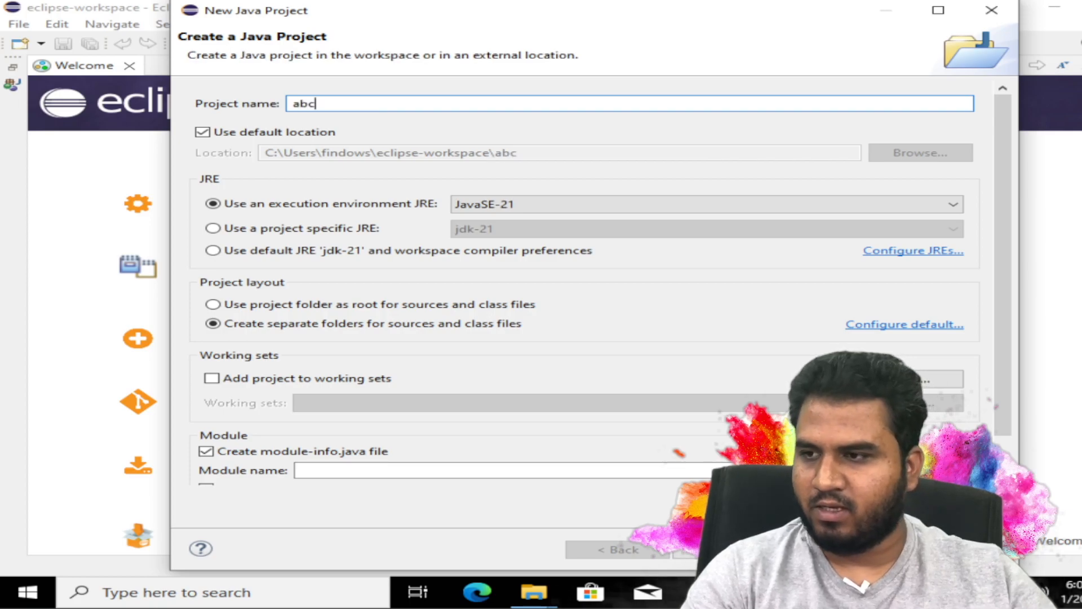
pyautogui.press('BackSpace')
pyautogui.press('BackSpace')
pyautogui.press('BackSpace')
# - Name the Java project first and proceed to its Java build settings, leaving the module name blank
pyautogui.write('first')
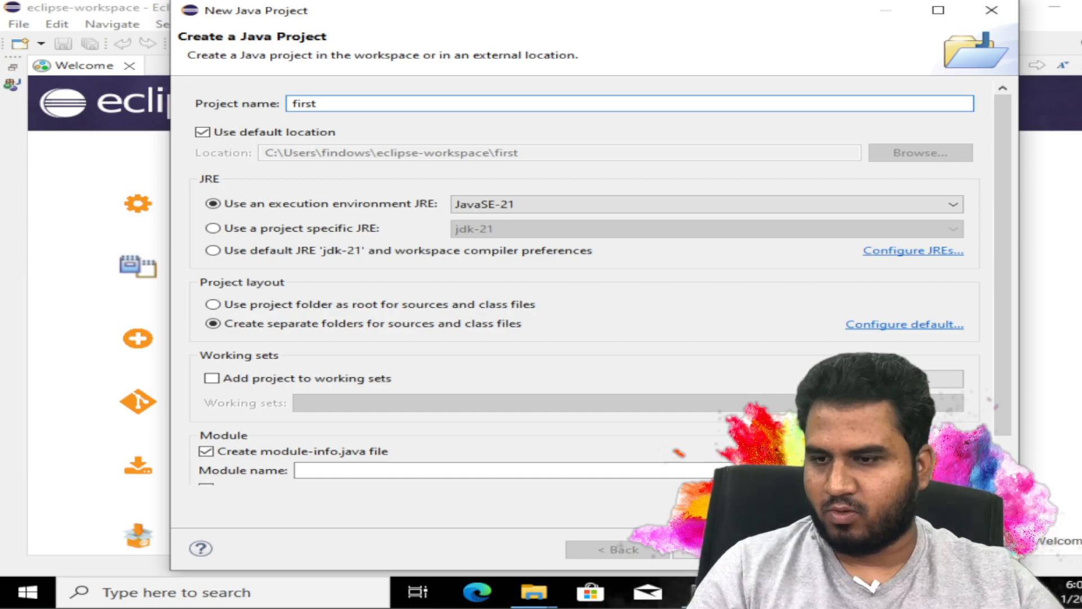
pyautogui.scroll(-2, 473, 248)
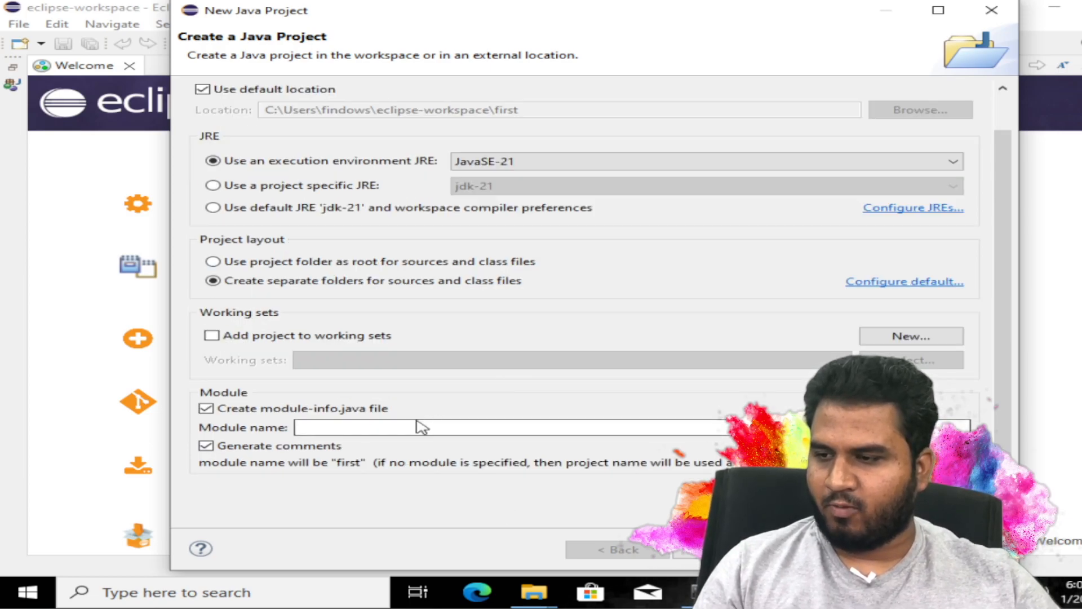
pyautogui.click(841, 550)
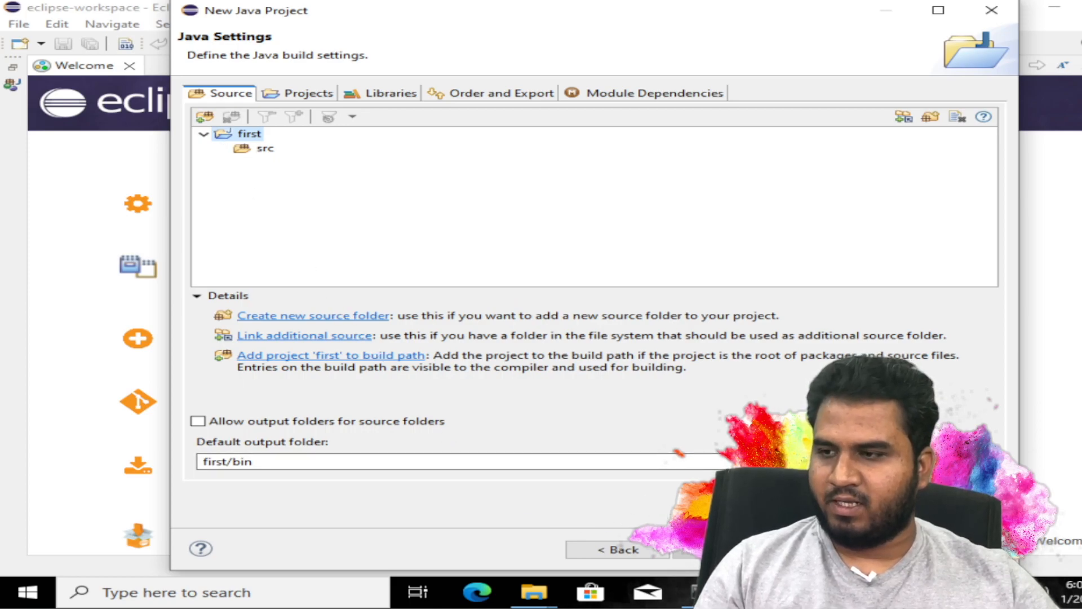
# - Finish creating the first project and expand it with its src folder in the Package Explorer
pyautogui.click(839, 550)
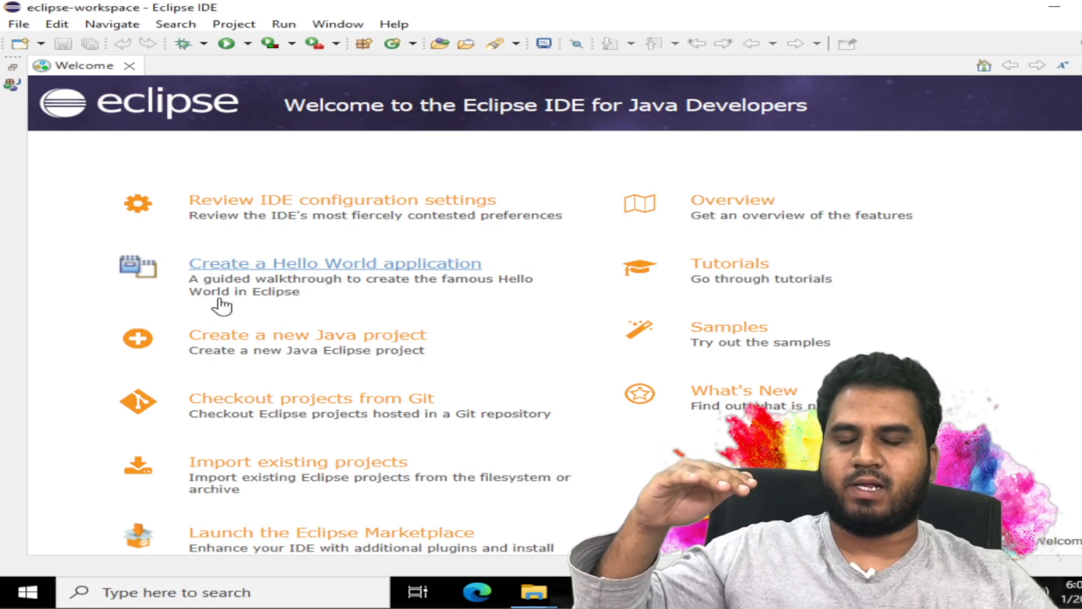
pyautogui.click(13, 85)
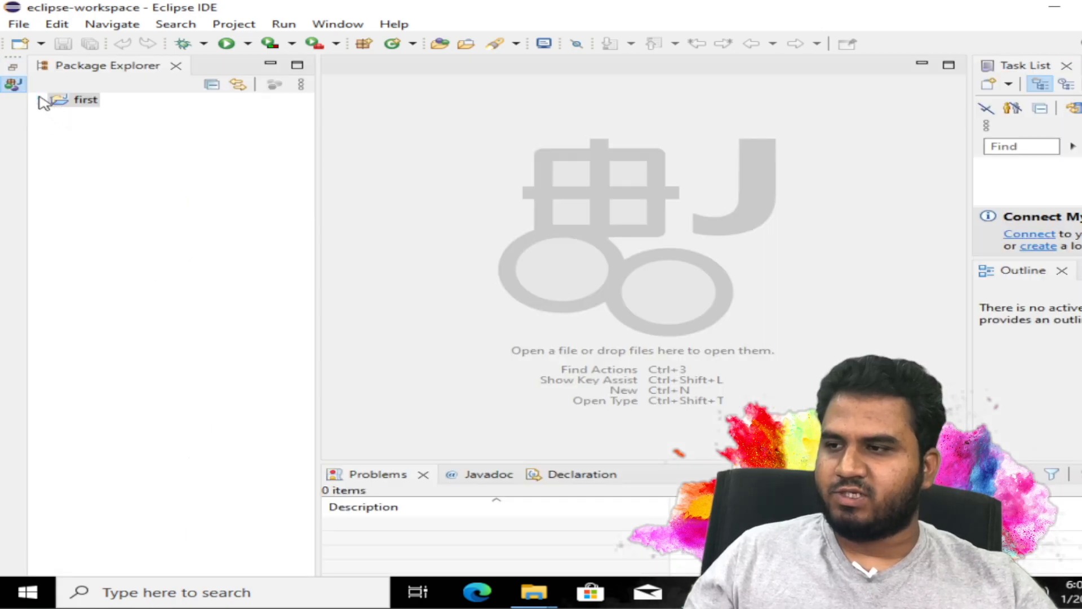
pyautogui.click(40, 101)
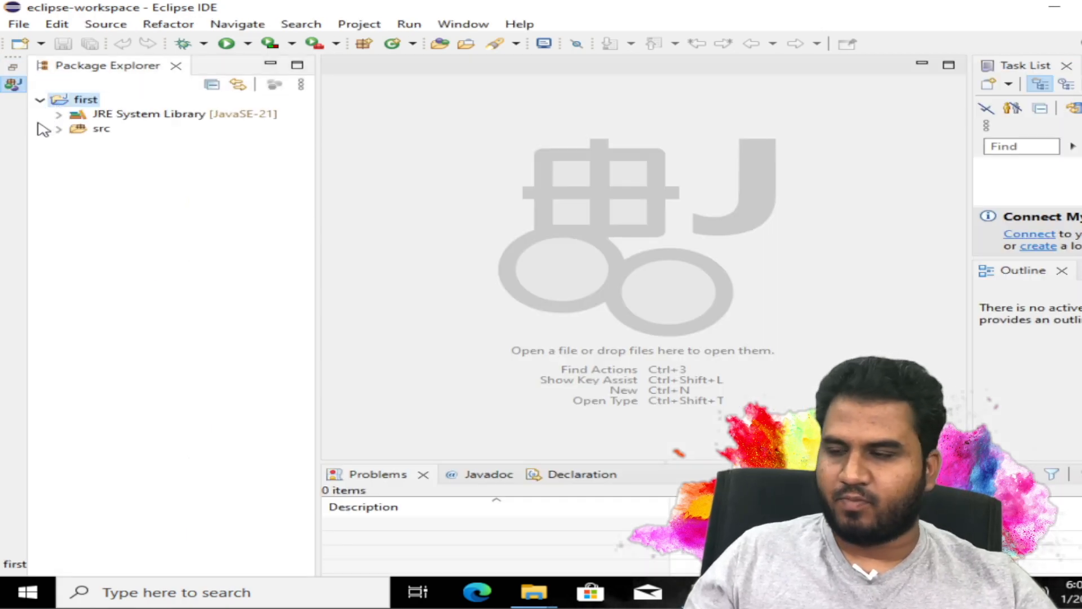
pyautogui.click(59, 129)
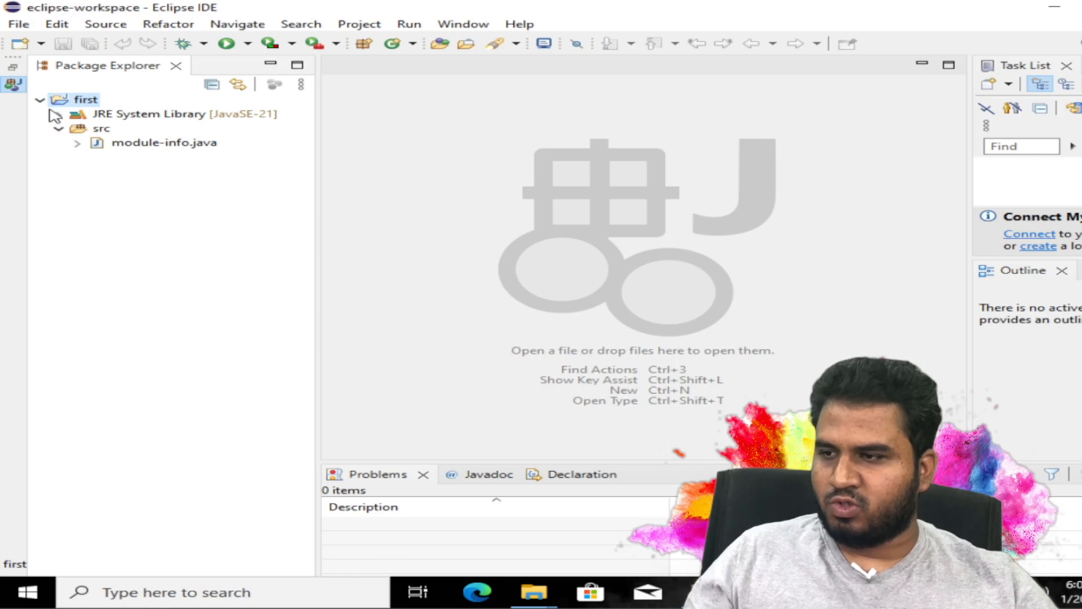
pyautogui.click(58, 118)
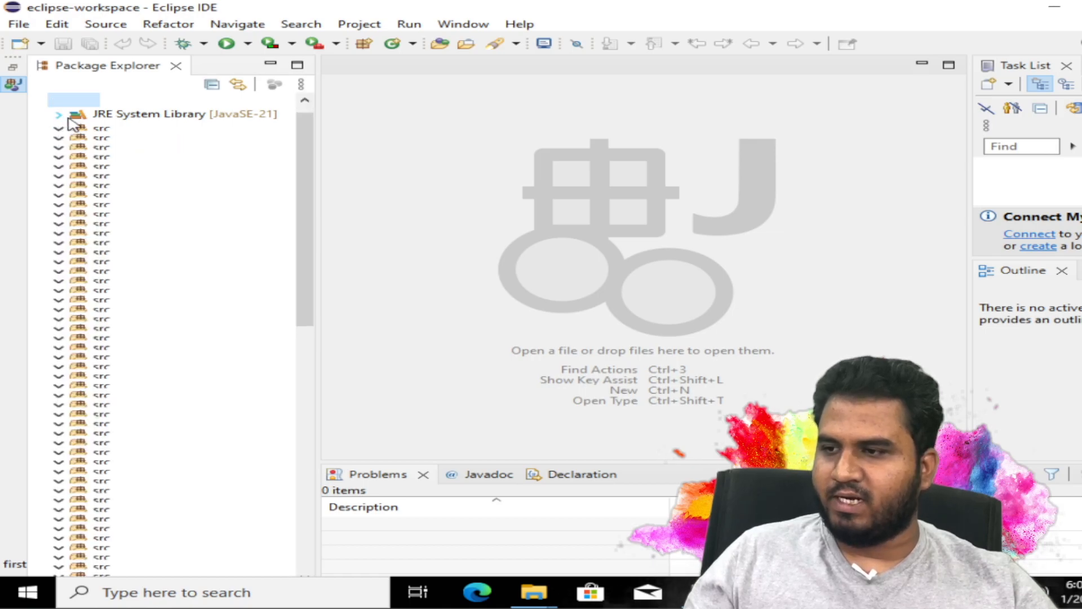
pyautogui.click(58, 100)
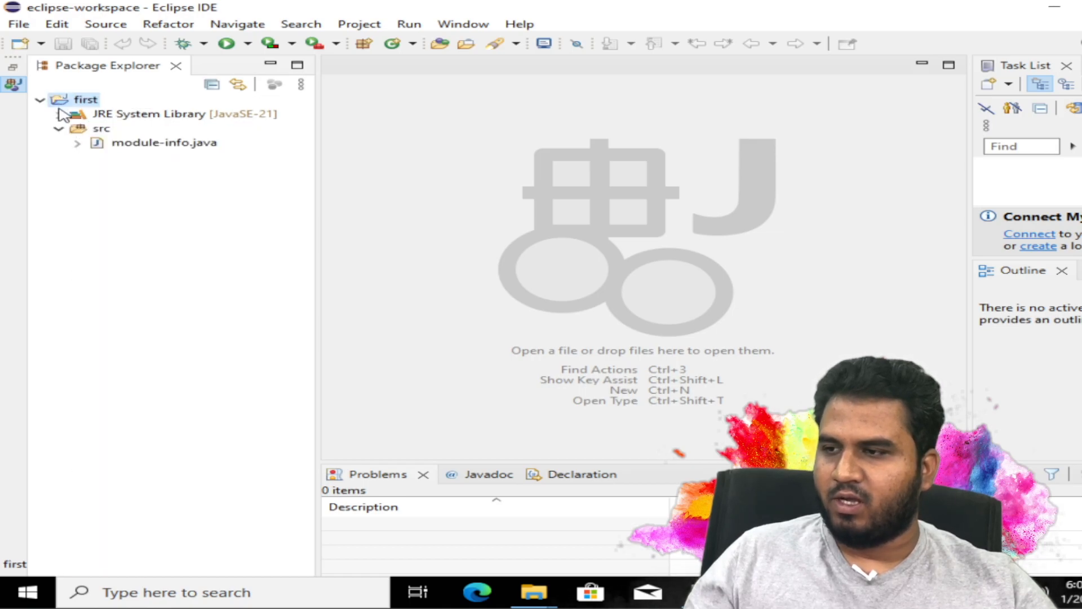
# - Create a public Java class named first in the project's src folder, keeping the package first
pyautogui.click(89, 132)
pyautogui.rightClick(89, 132)
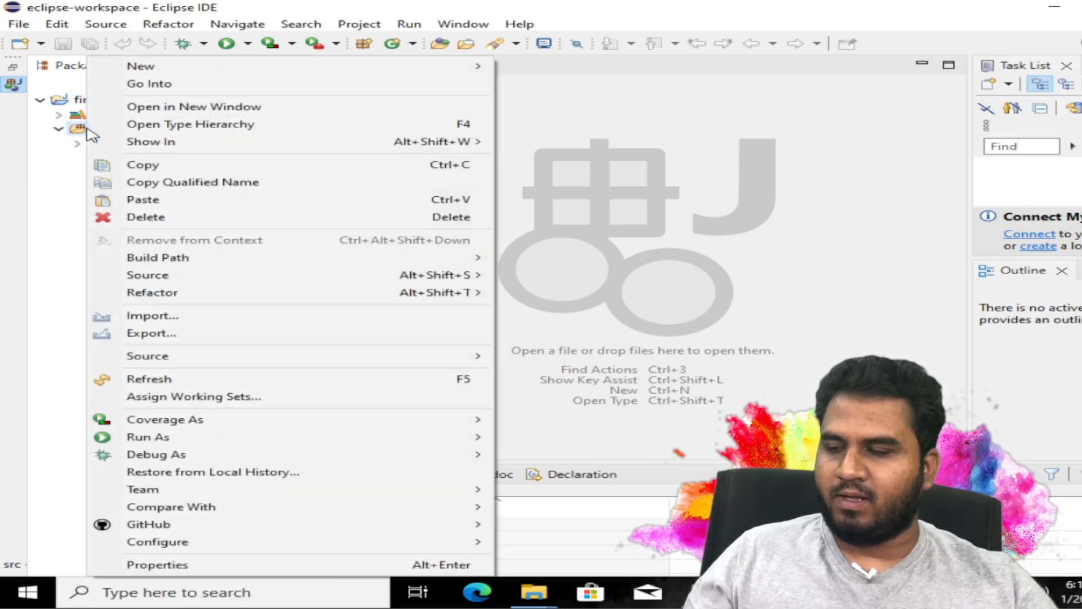
pyautogui.moveTo(349, 66)
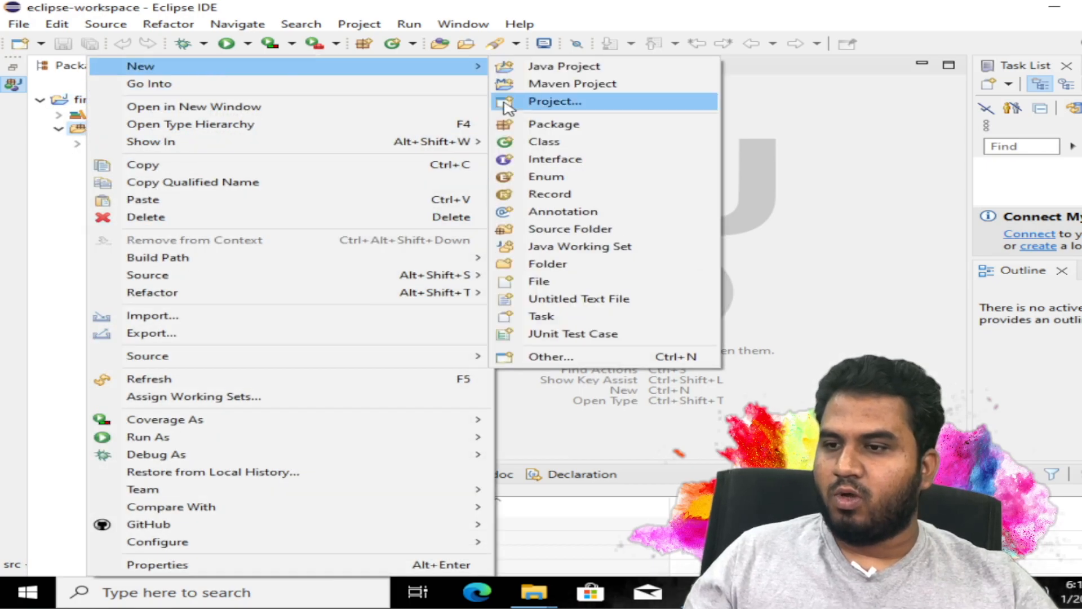
pyautogui.click(546, 142)
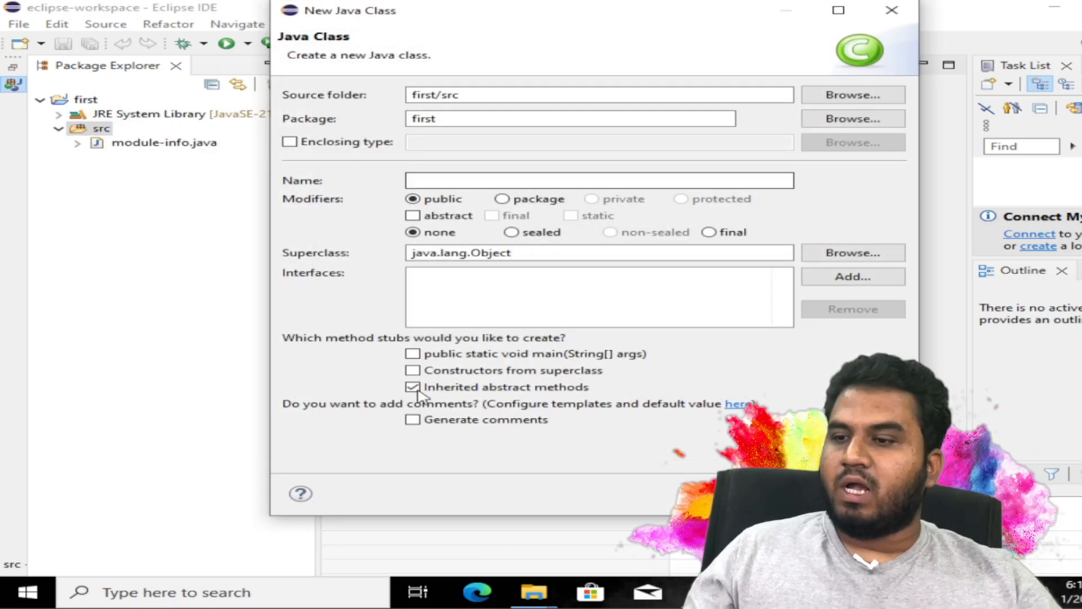
pyautogui.click(536, 181)
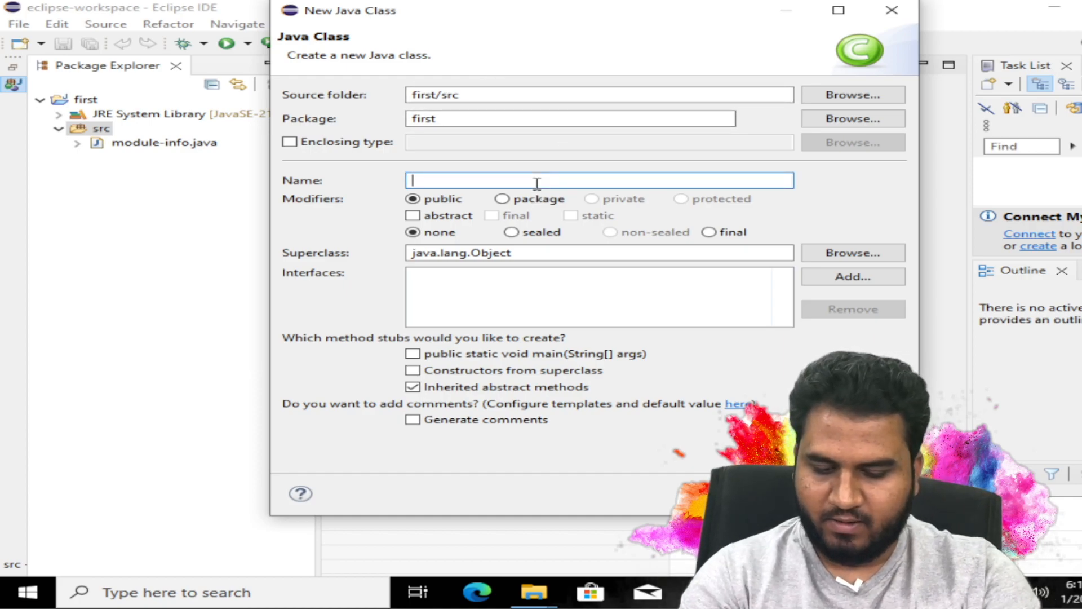
pyautogui.write('first')
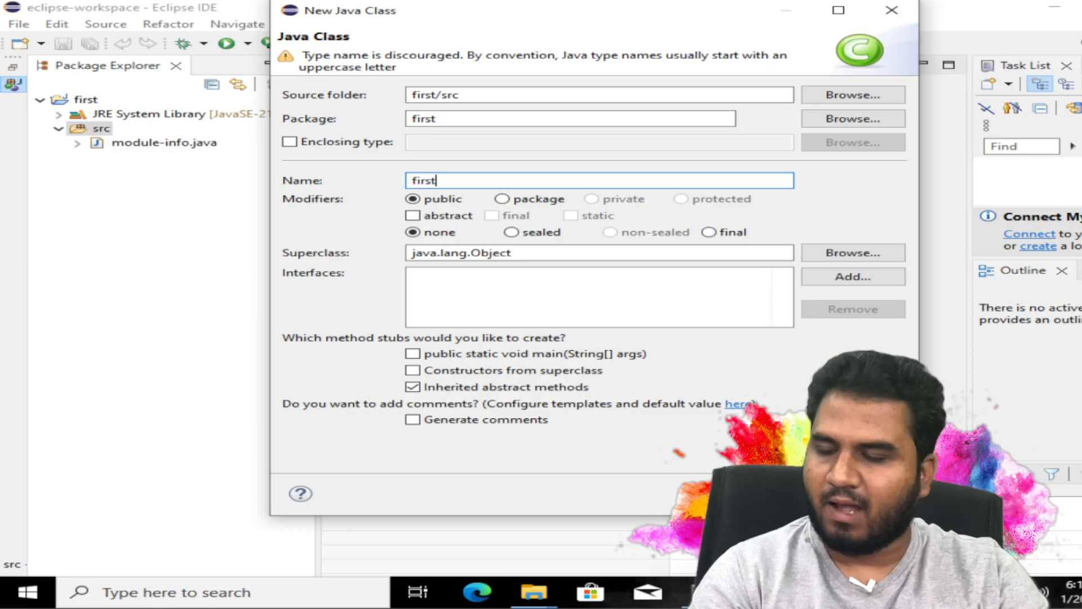
pyautogui.press('Return')
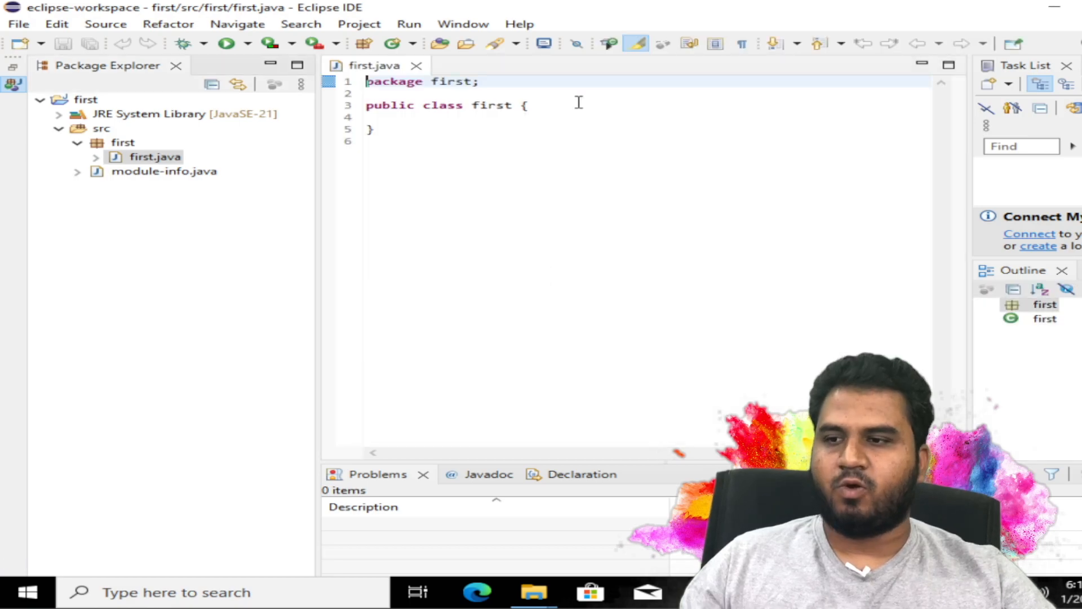
# - Add the statement System.out.print("ybukcoding") on a new line inside the first class
pyautogui.click(581, 107)
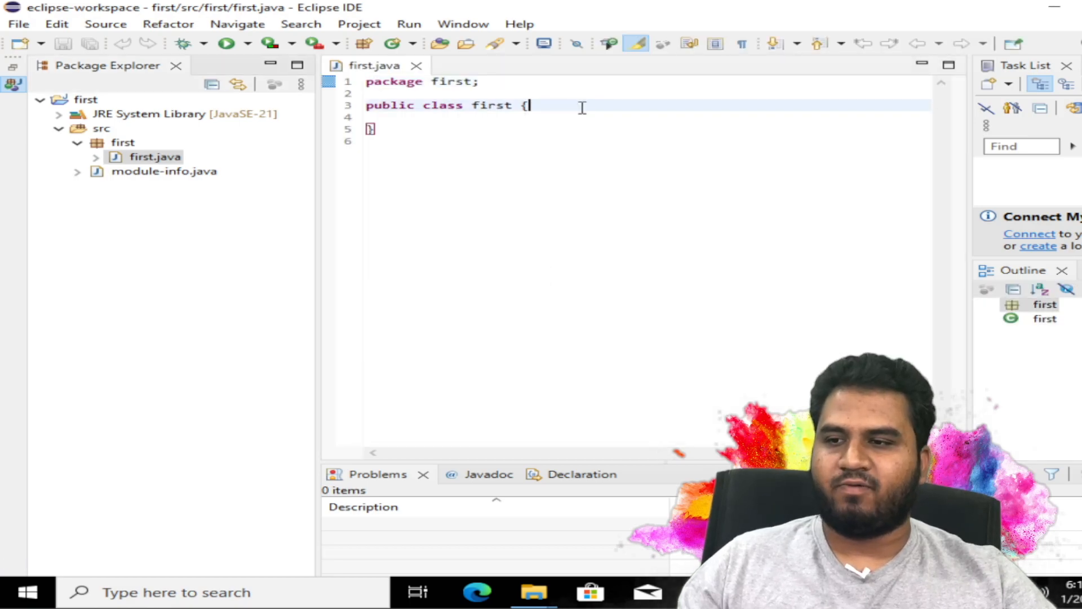
pyautogui.press('Return')
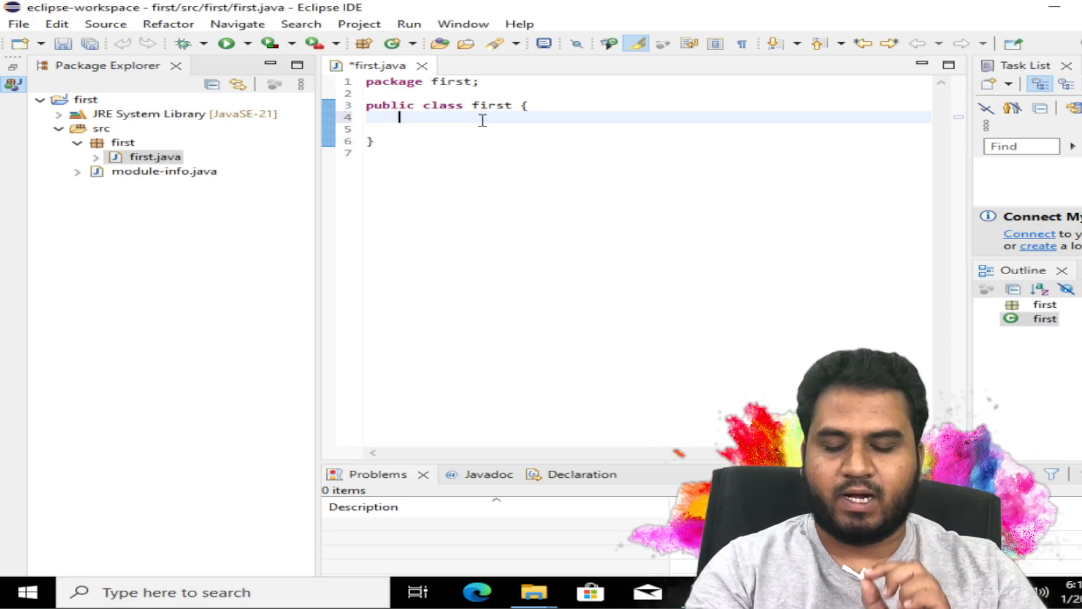
pyautogui.write('SY')
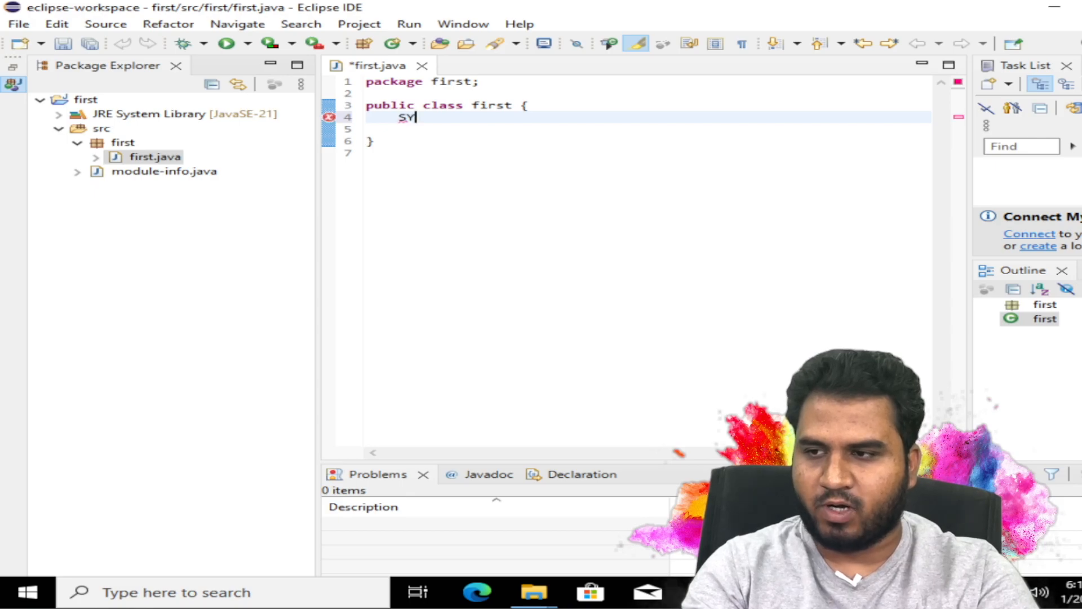
pyautogui.press('BackSpace')
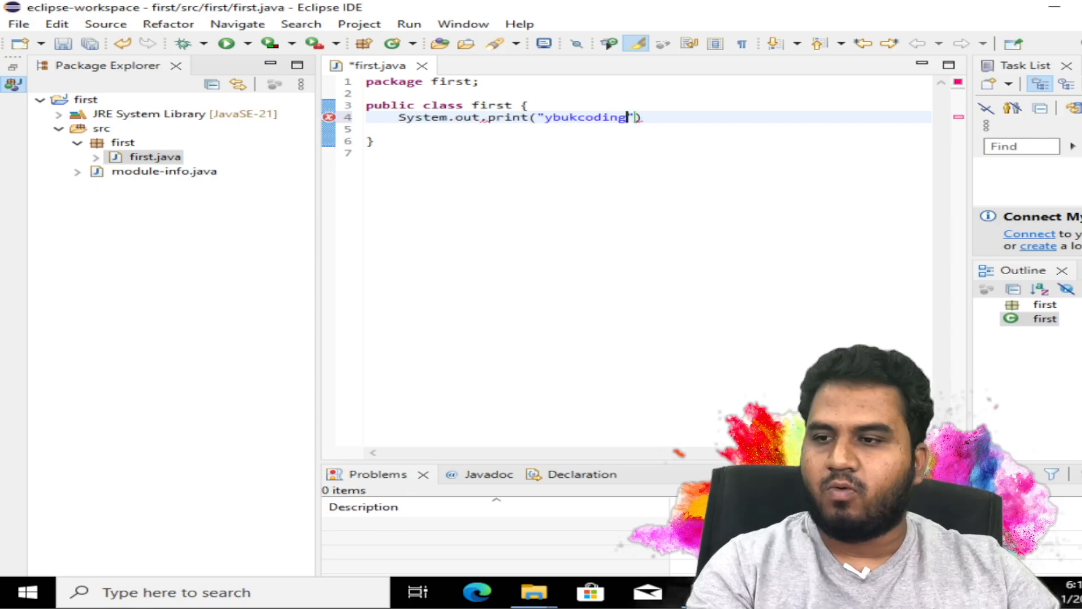
# - Insert a copy of the System.out.print("ybukcoding") line above the original, directly below the class declaration
pyautogui.press('Up')
pyautogui.press('Return')
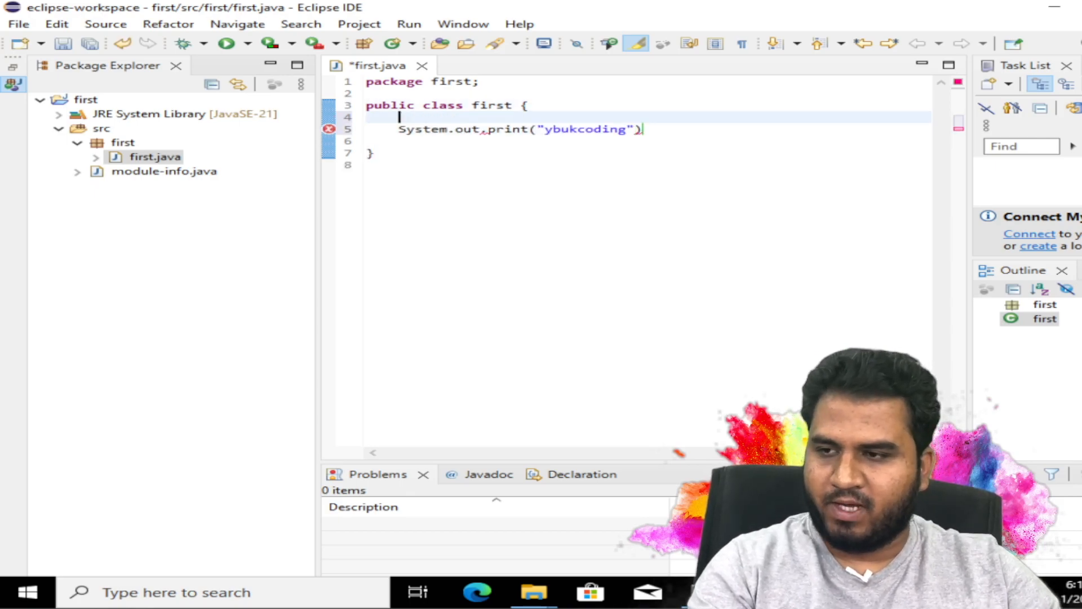
pyautogui.hotkey('shift', 'Down')
pyautogui.press('Down')
pyautogui.press('Up')
pyautogui.press('Right')
pyautogui.press('Left')
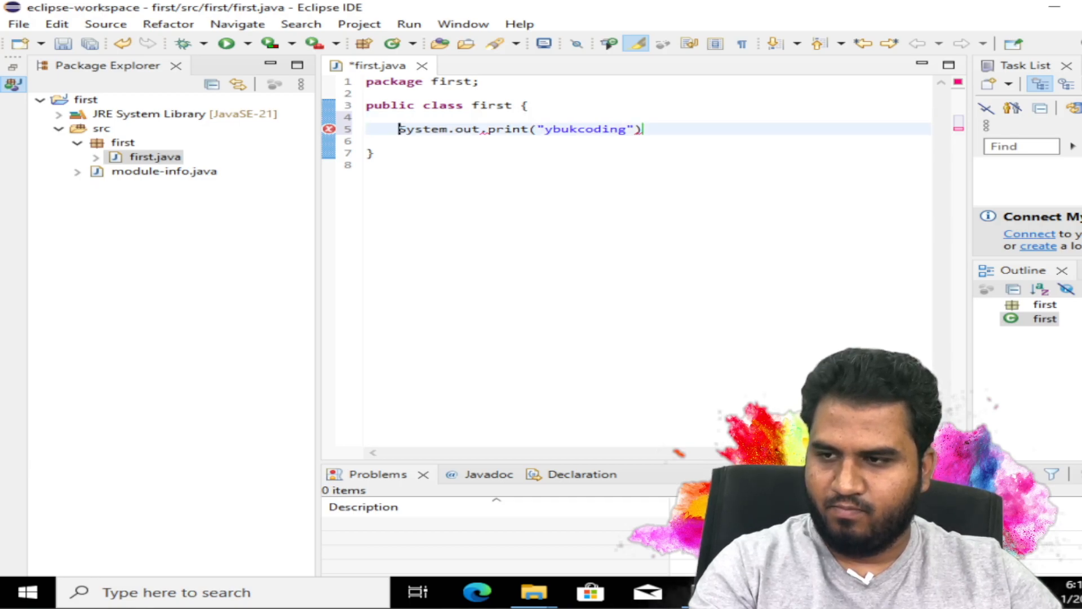
pyautogui.hotkey('shift', 'Down')
pyautogui.press('Right')
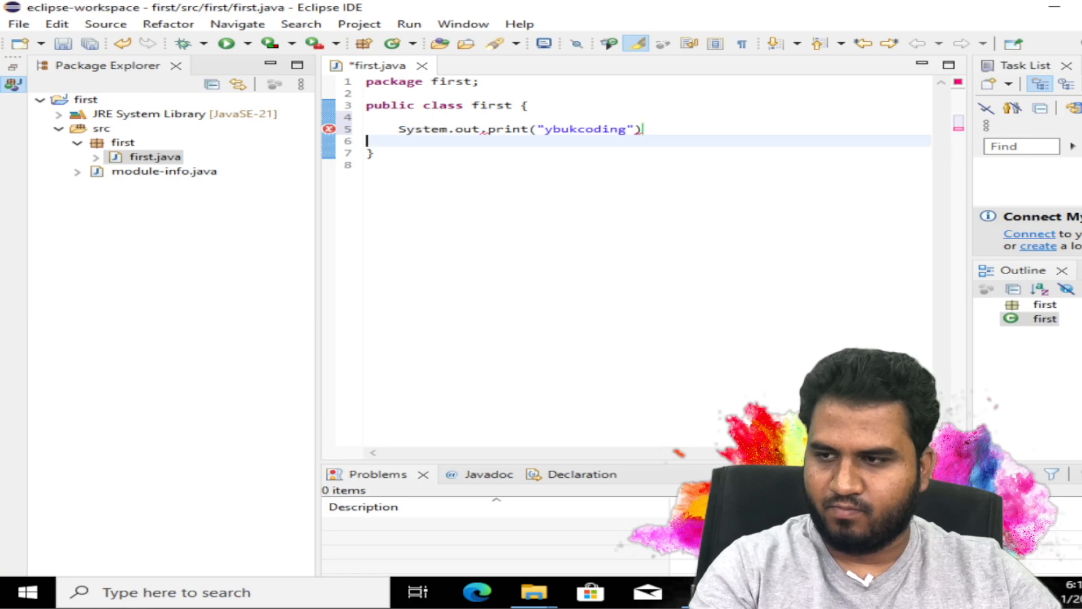
pyautogui.press('Up')
pyautogui.hotkey('shift', 'Down')
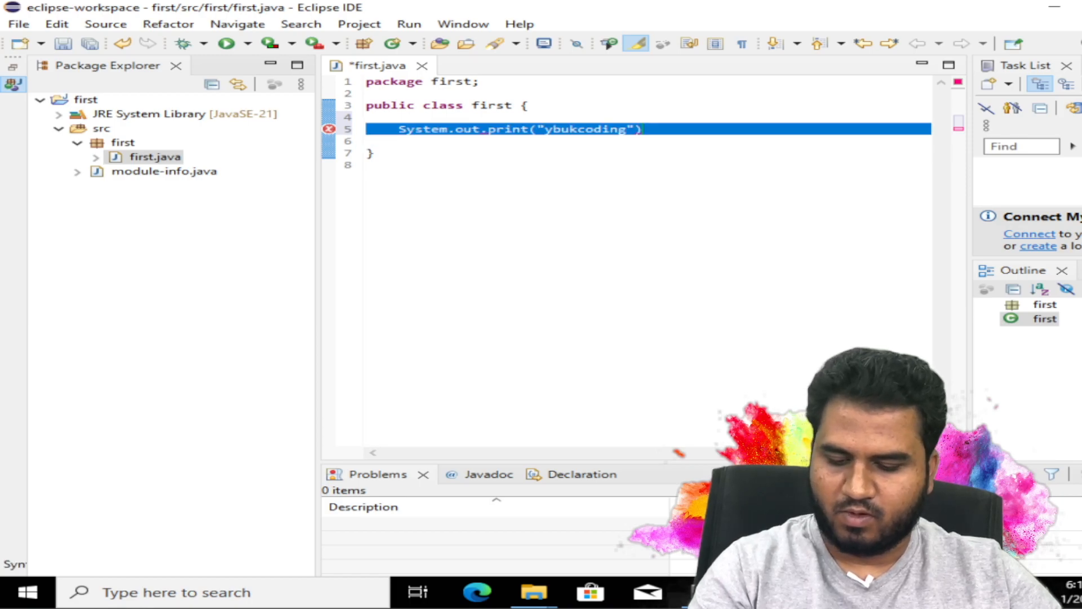
pyautogui.hotkey('shift', 'Up')
pyautogui.press('Up')
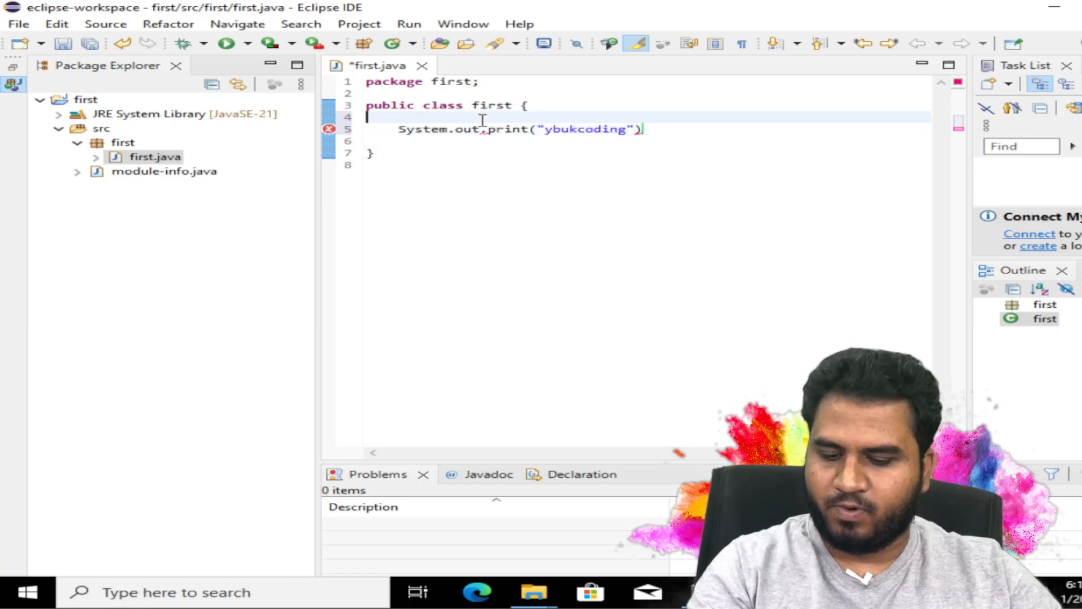
pyautogui.hotkey('ctrl', 'v')
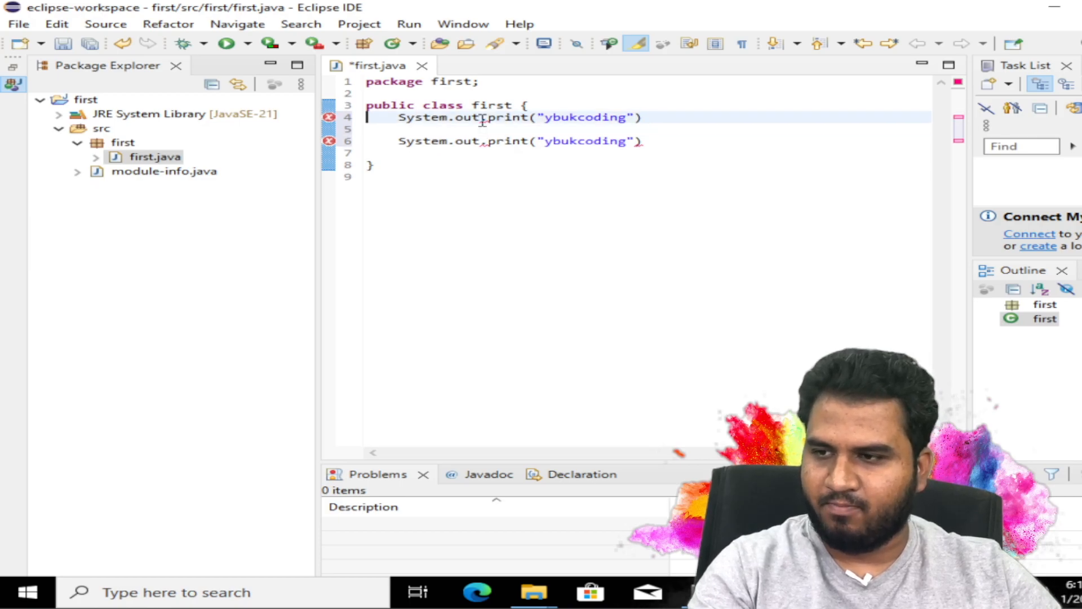
# - Change the upper print statement's text to "hello world" and end the statement with a semicolon
pyautogui.press('Right')
pyautogui.press('Right')
pyautogui.press('Right')
pyautogui.press('Right')
pyautogui.press('Right')
pyautogui.press('Right')
pyautogui.press('Right')
pyautogui.press('Right')
pyautogui.press('Right')
pyautogui.press('Right')
pyautogui.press('Right')
pyautogui.press('Right')
pyautogui.press('Right')
pyautogui.press('Right')
pyautogui.press('Right')
pyautogui.press('Right')
pyautogui.press('Right')
pyautogui.press('Right')
pyautogui.press('Right')
pyautogui.press('Right')
pyautogui.press('Left')
pyautogui.press('Left')
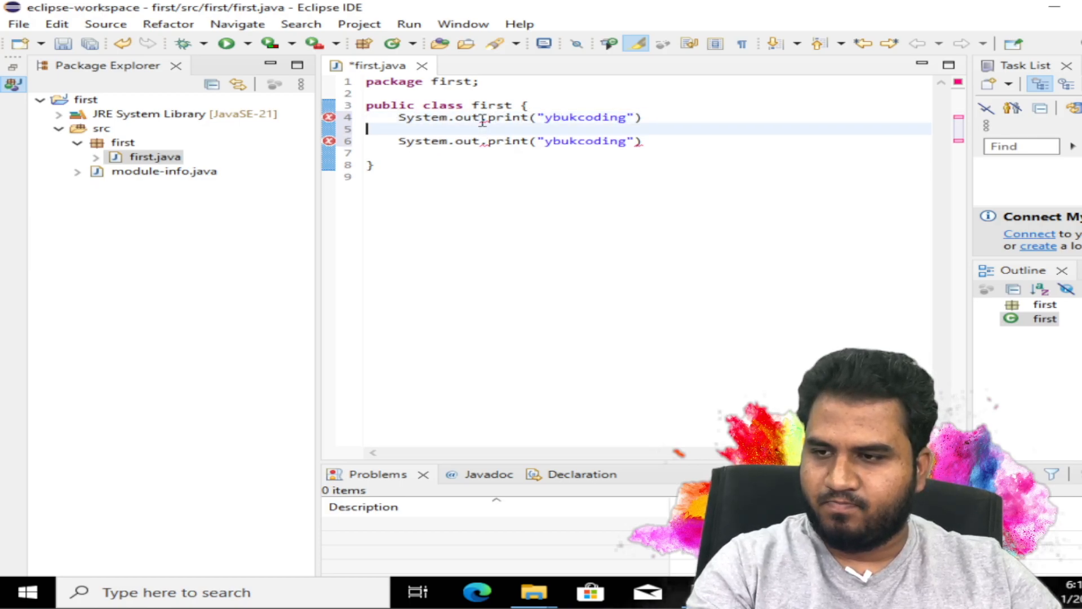
pyautogui.press('Up')
pyautogui.press('End')
pyautogui.press('Left')
pyautogui.press('Left')
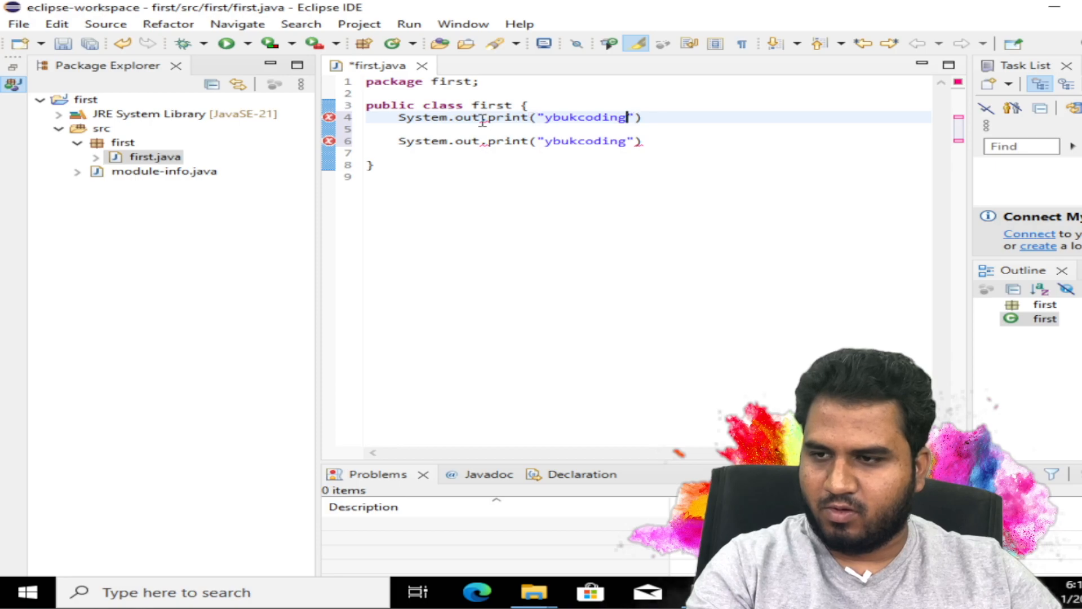
pyautogui.press('BackSpace')
pyautogui.press('BackSpace')
pyautogui.press('BackSpace')
pyautogui.press('BackSpace')
pyautogui.press('BackSpace')
pyautogui.press('BackSpace')
pyautogui.press('BackSpace')
pyautogui.press('BackSpace')
pyautogui.press('BackSpace')
pyautogui.press('BackSpace')
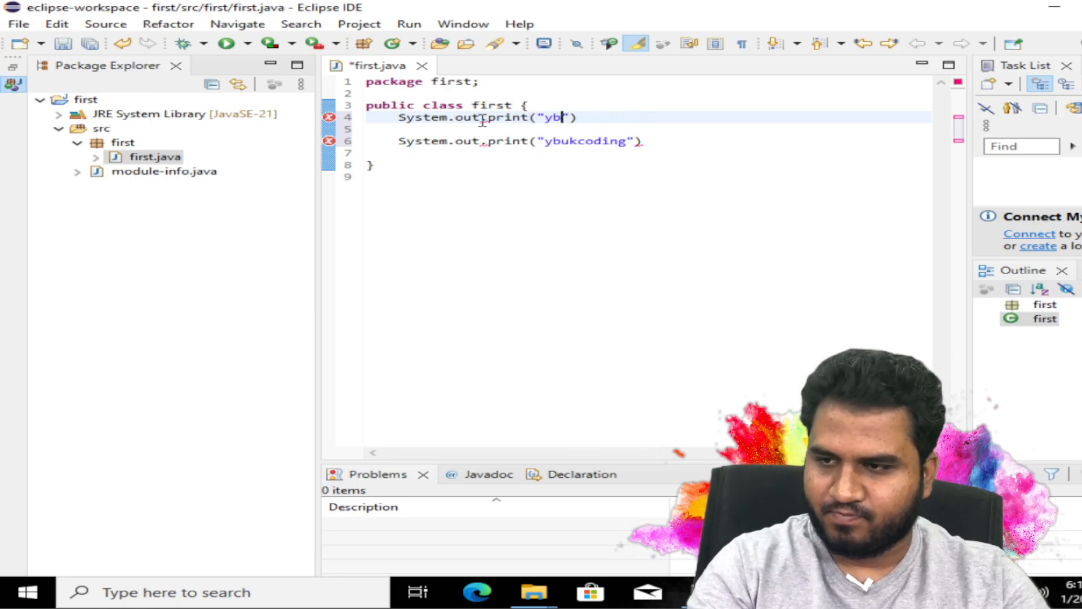
pyautogui.press('BackSpace')
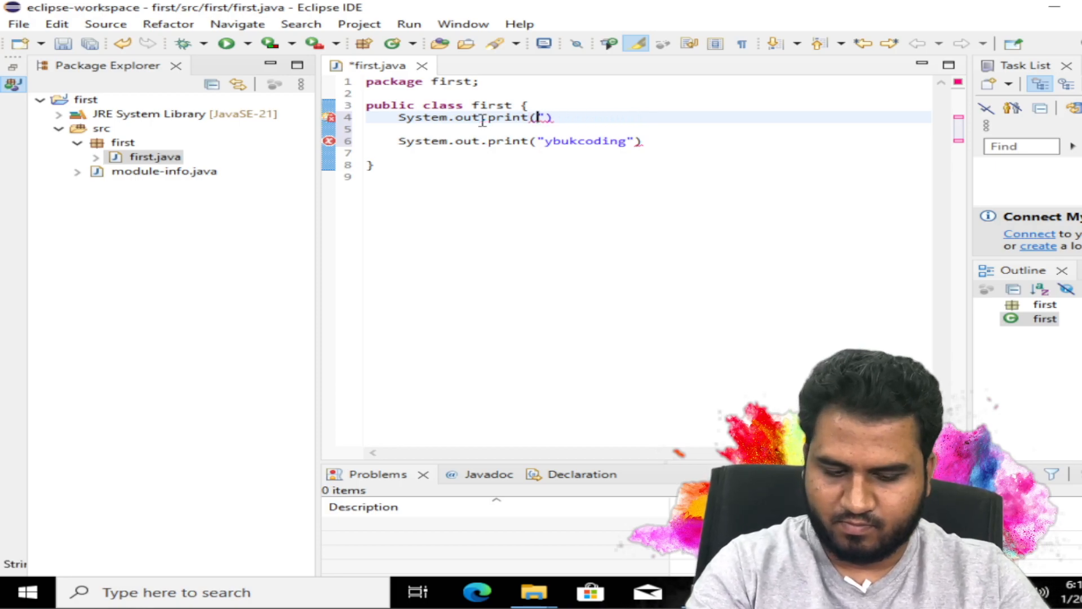
pyautogui.write('"hello ')
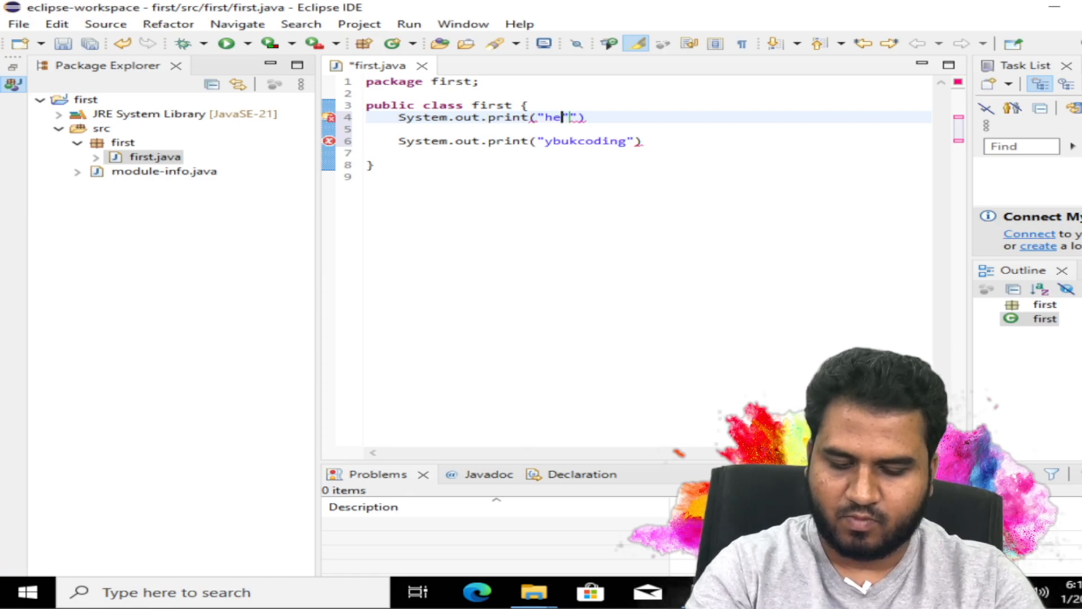
pyautogui.write('world')
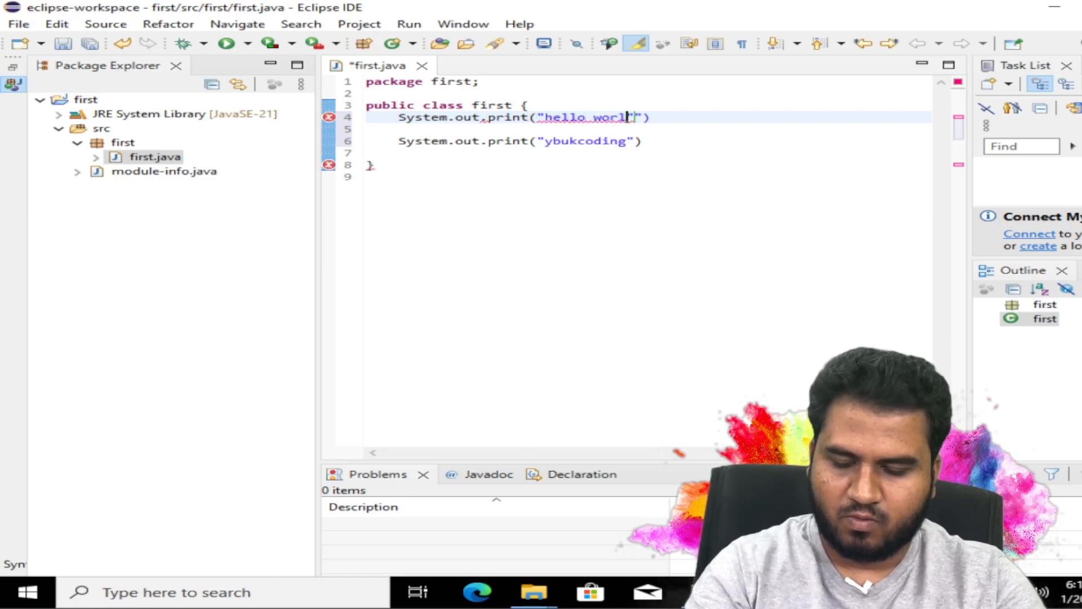
pyautogui.press('Delete')
pyautogui.press('End')
pyautogui.write(';')
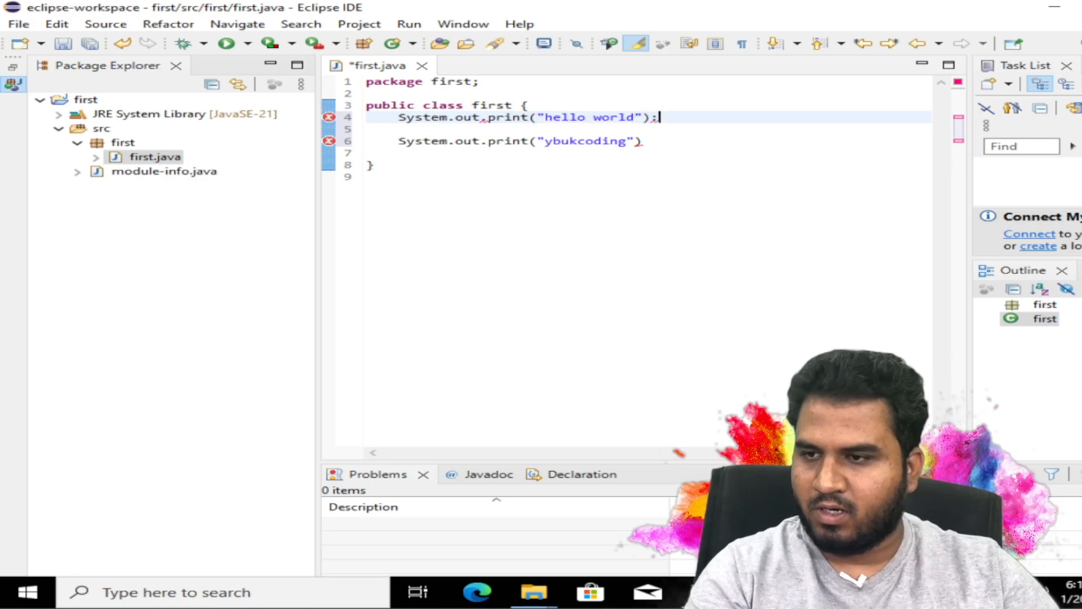
# - End the "ybukcoding" print statement with a semicolon and move the blank line above the "hello world" statement
pyautogui.click(530, 105)
pyautogui.press('Down')
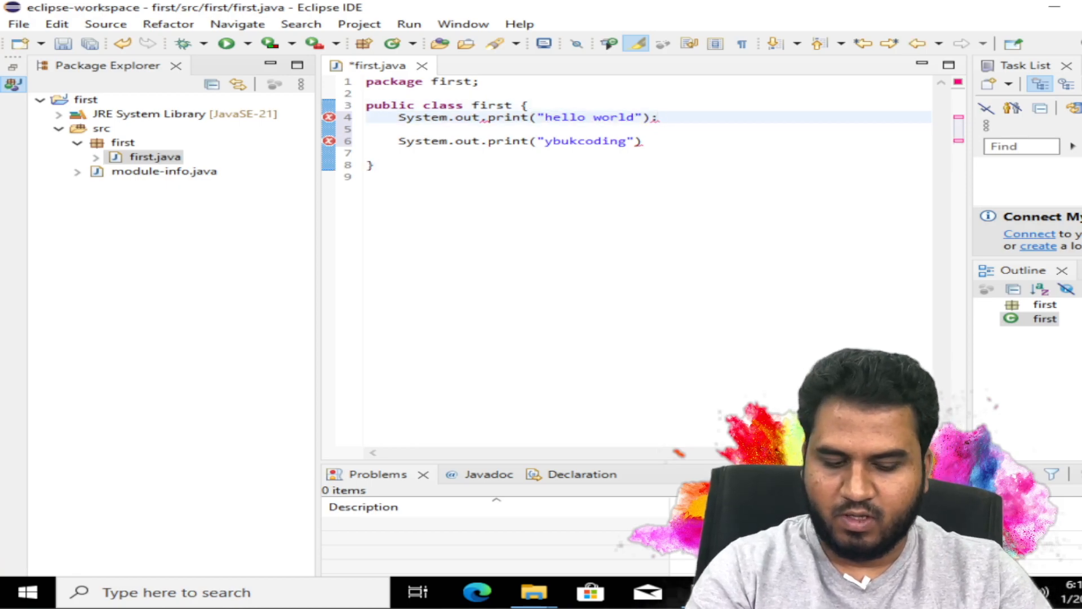
pyautogui.press('Down')
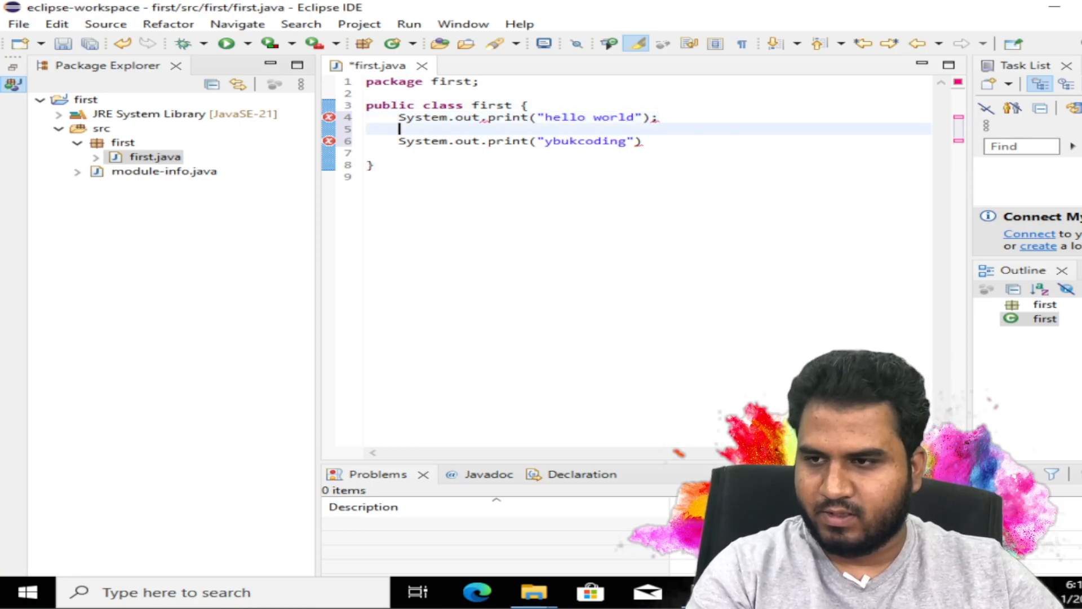
pyautogui.press('Down')
pyautogui.write(';')
pyautogui.press('Up')
pyautogui.hotkey('alt', 'Up')
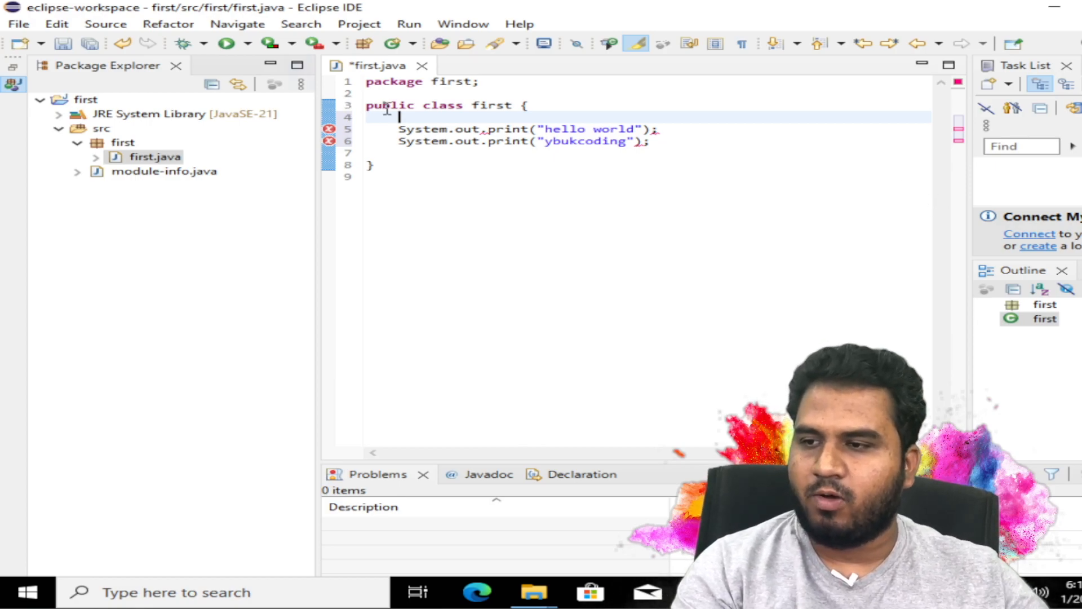
# - Enclose both print statements in a method declared as Public static void main(String[] args), with opening and closing braces
pyautogui.write('Public static void')
pyautogui.press('Right')
pyautogui.press('Right')
pyautogui.press('Right')
pyautogui.press('Left')
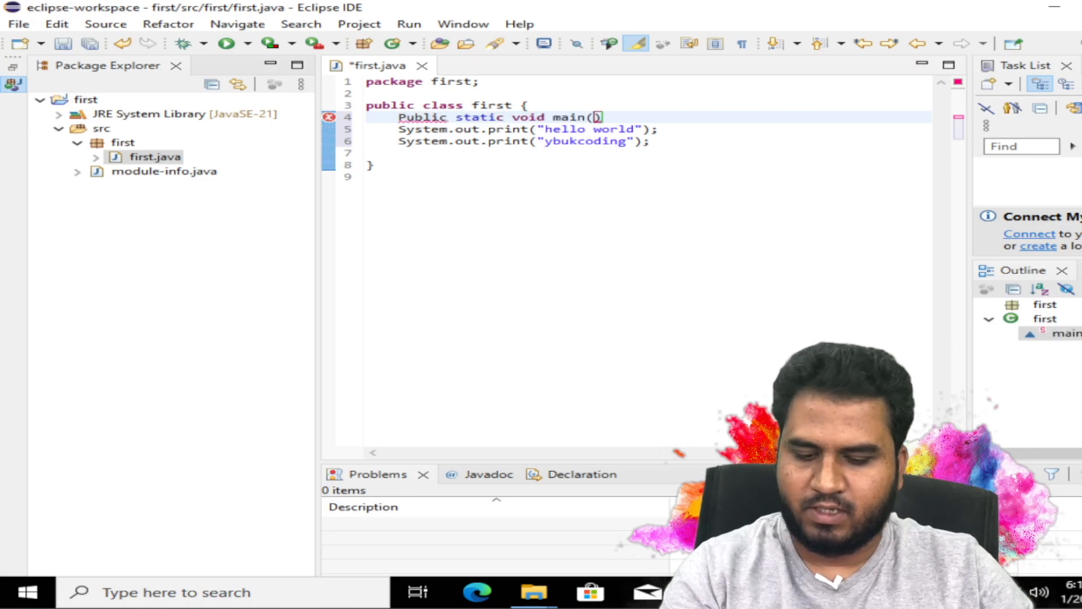
pyautogui.write('Ster')
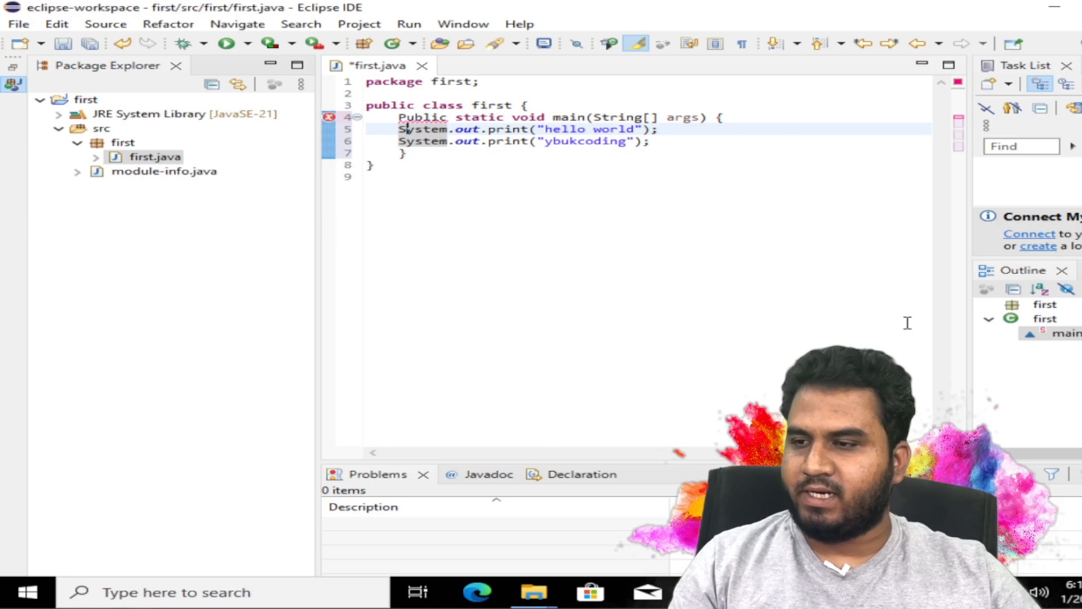
pyautogui.press('Up')
pyautogui.press('Up')
pyautogui.press('Down')
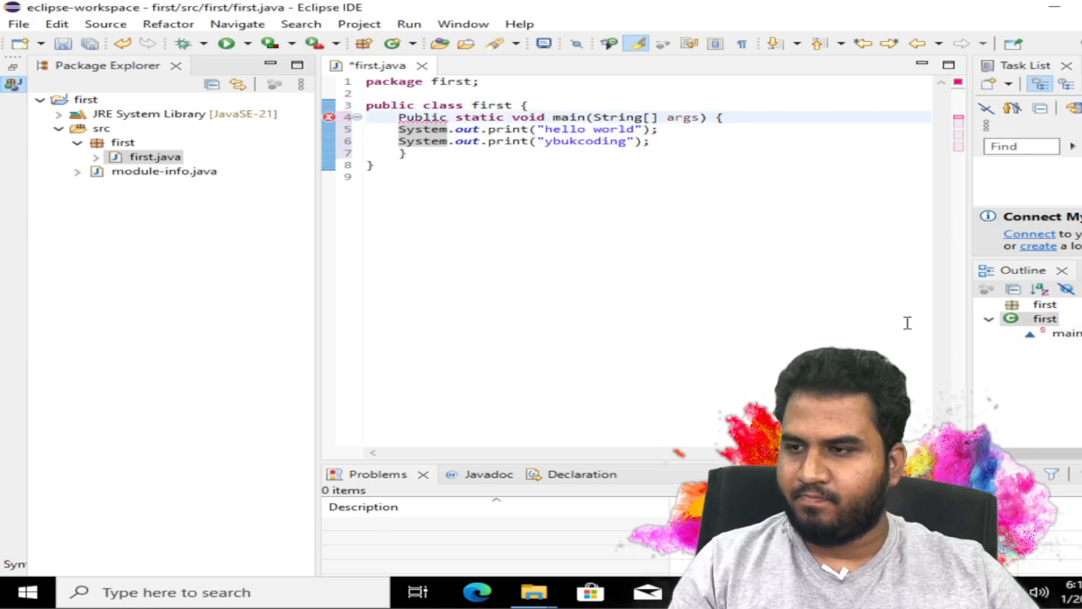
# - Correct the main method's access modifier to lowercase "public"
pyautogui.press('BackSpace')
pyautogui.write('p')
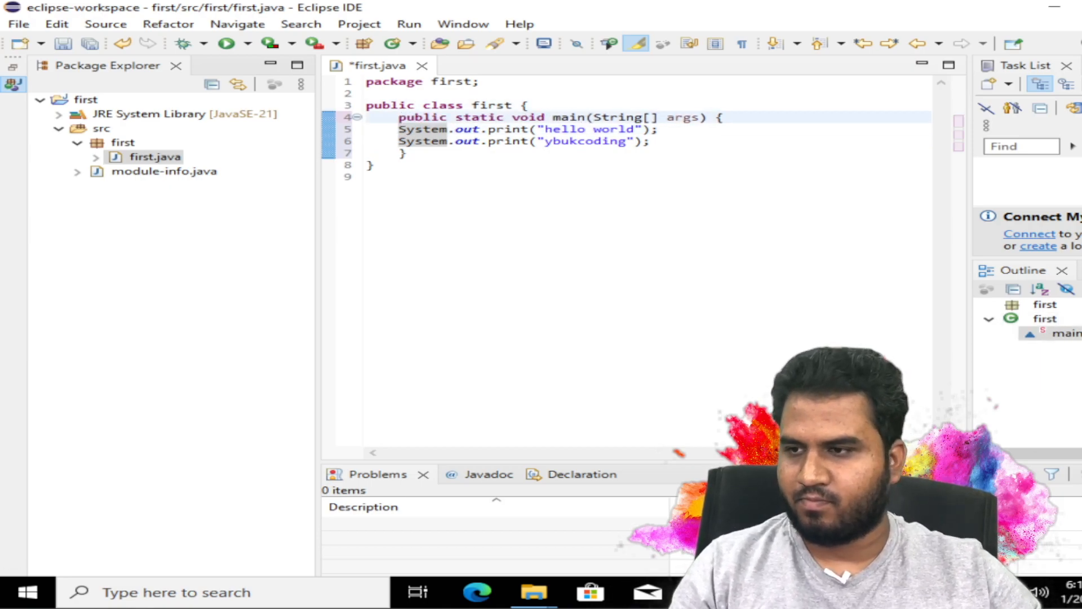
pyautogui.press('Down')
pyautogui.press('Down')
pyautogui.press('Down')
pyautogui.press('Down')
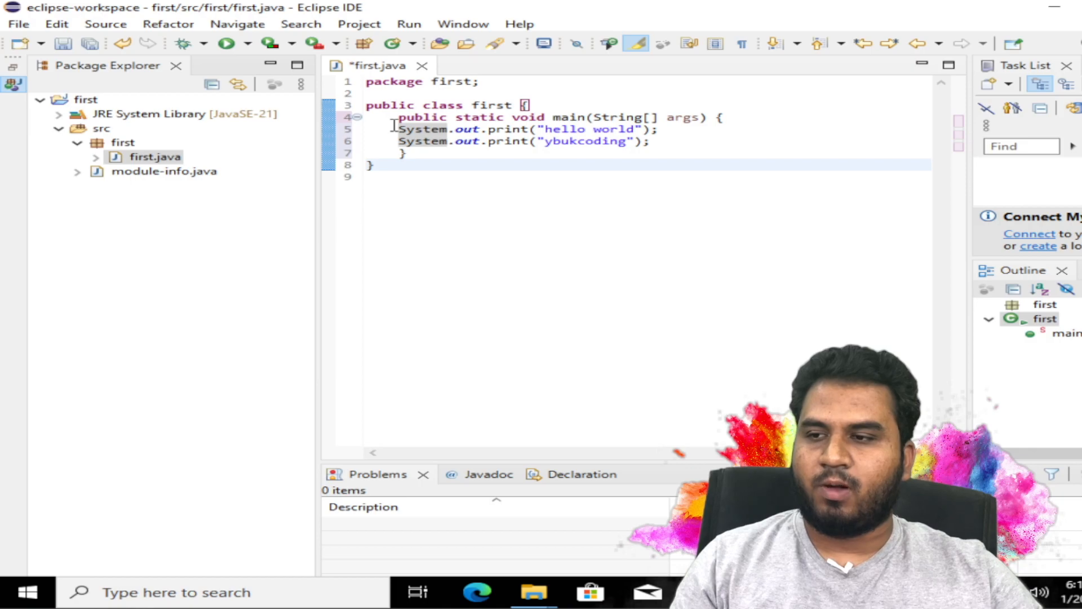
pyautogui.moveTo(367, 105); pyautogui.dragTo(479, 130)
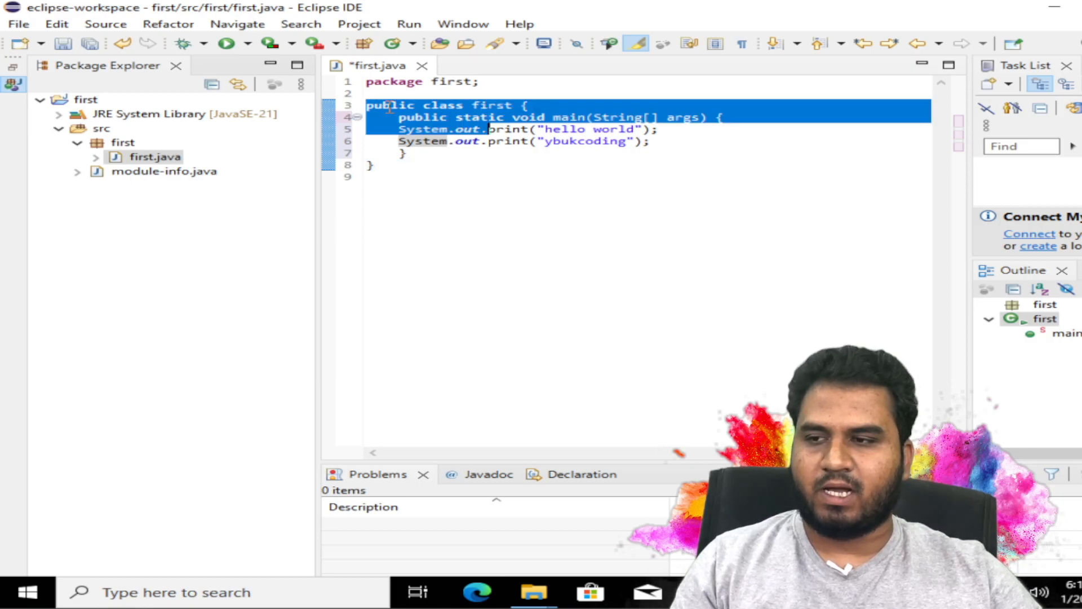
pyautogui.click(433, 128)
pyautogui.moveTo(410, 116); pyautogui.dragTo(589, 138)
pyautogui.click(490, 162)
pyautogui.moveTo(401, 109); pyautogui.dragTo(448, 141)
pyautogui.click(506, 194)
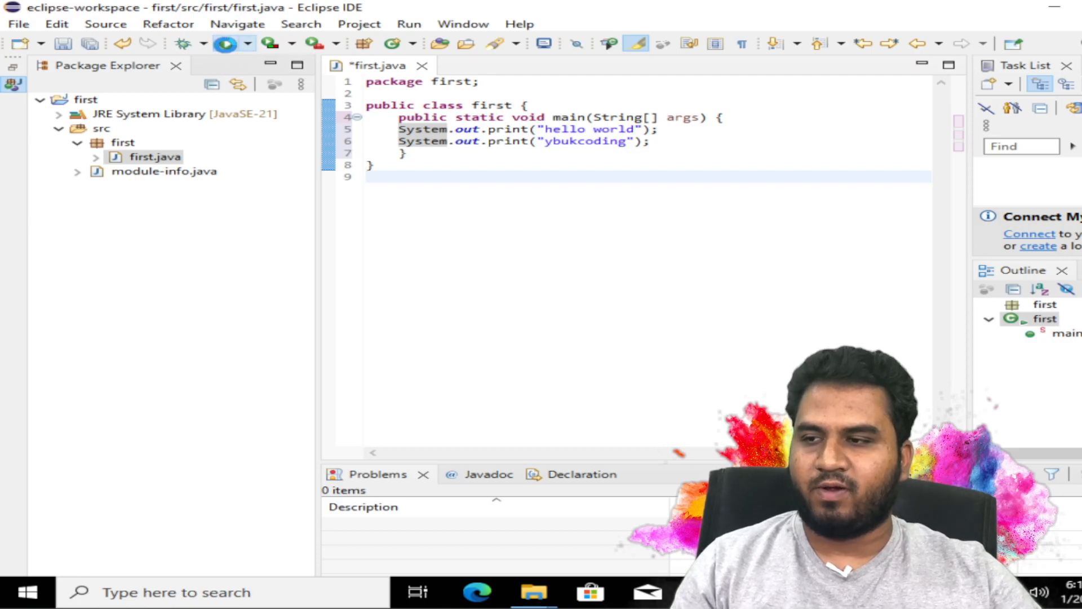
# - Run the program, saving first.java before launching
pyautogui.click(226, 44)
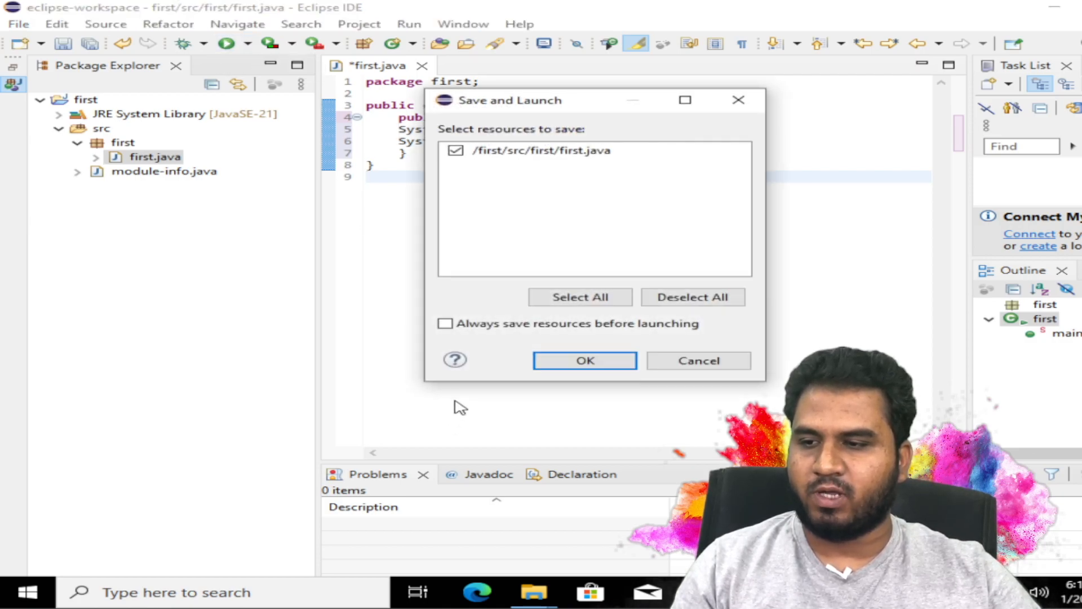
pyautogui.click(563, 363)
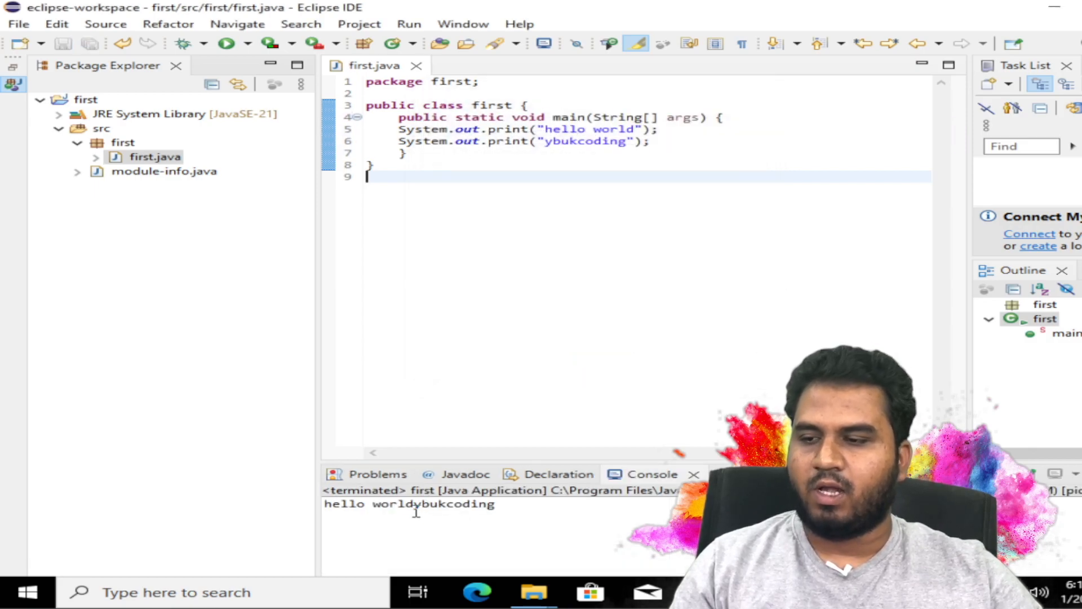
# - Change print to println in the "ybukcoding" statement and run the program, saving first.java before launching
pyautogui.click(524, 141)
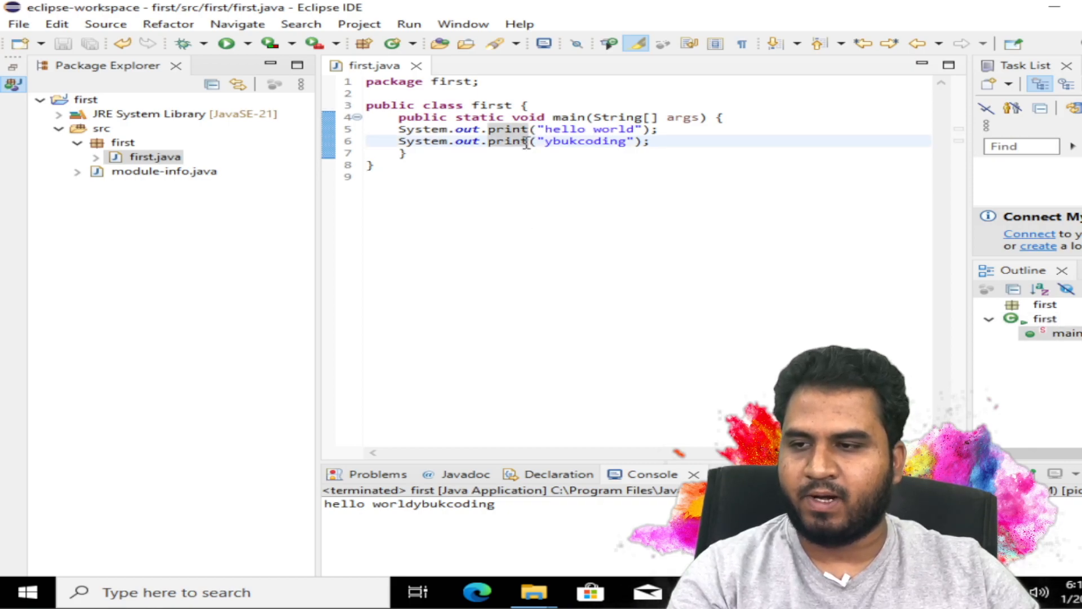
pyautogui.write('ln')
pyautogui.click(226, 43)
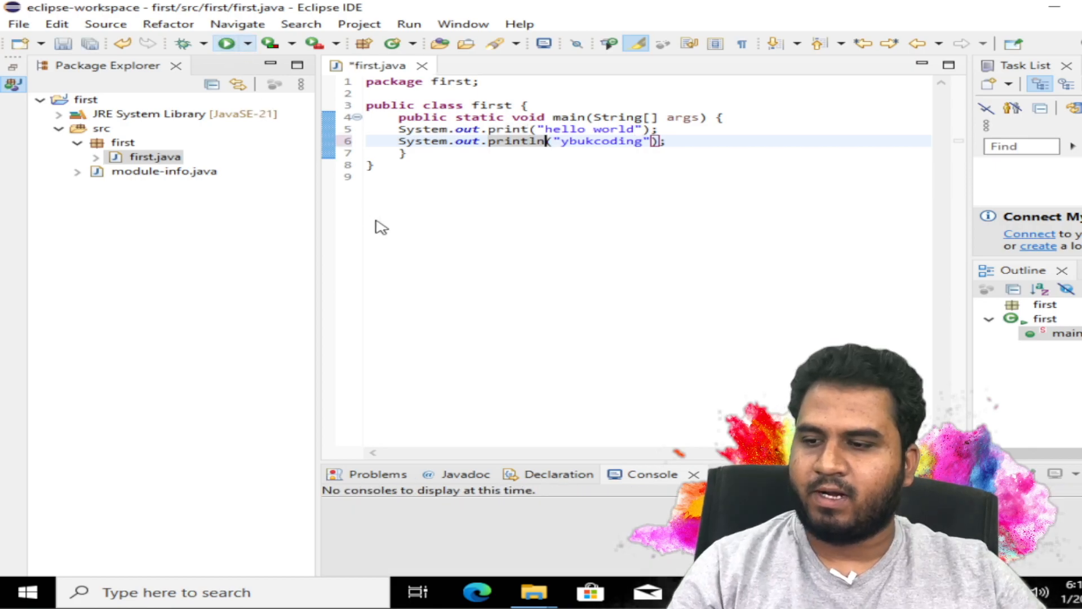
pyautogui.click(584, 366)
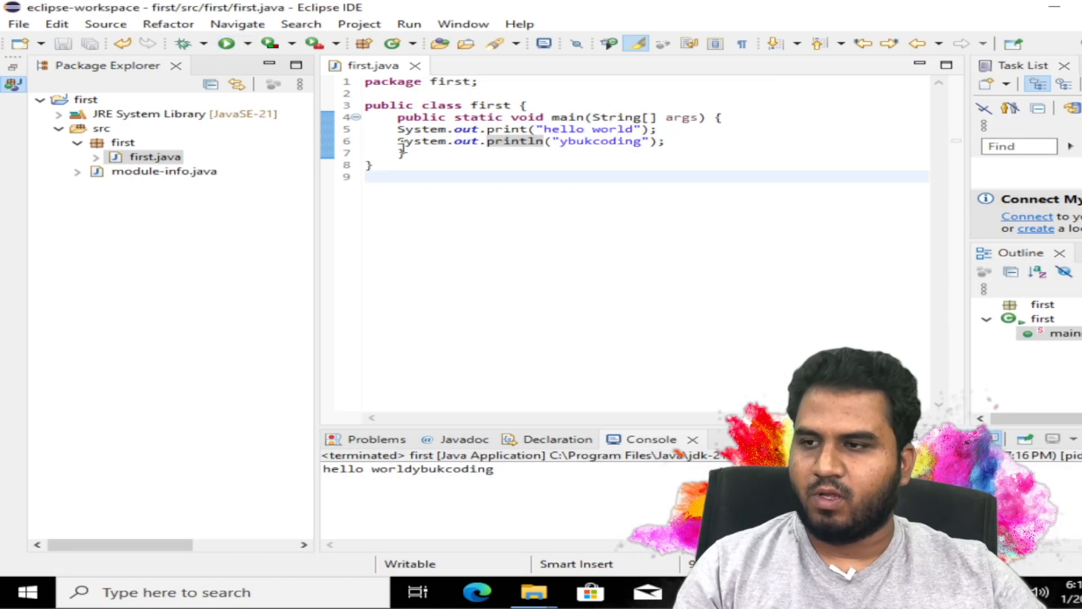
# - Change print to println in the "hello world" statement and rerun the program
pyautogui.click(219, 45)
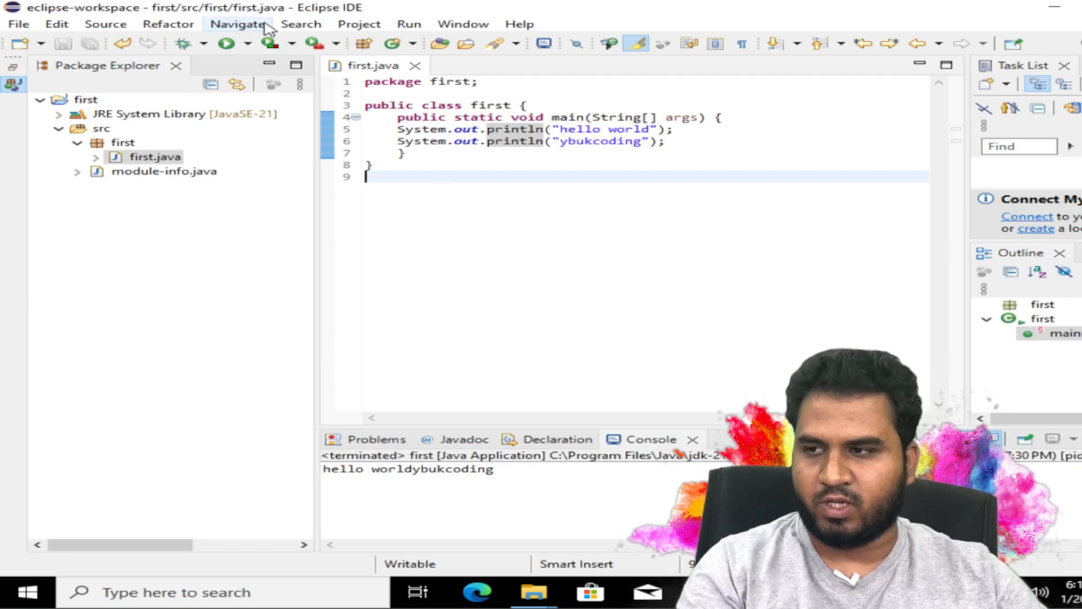
pyautogui.click(226, 43)
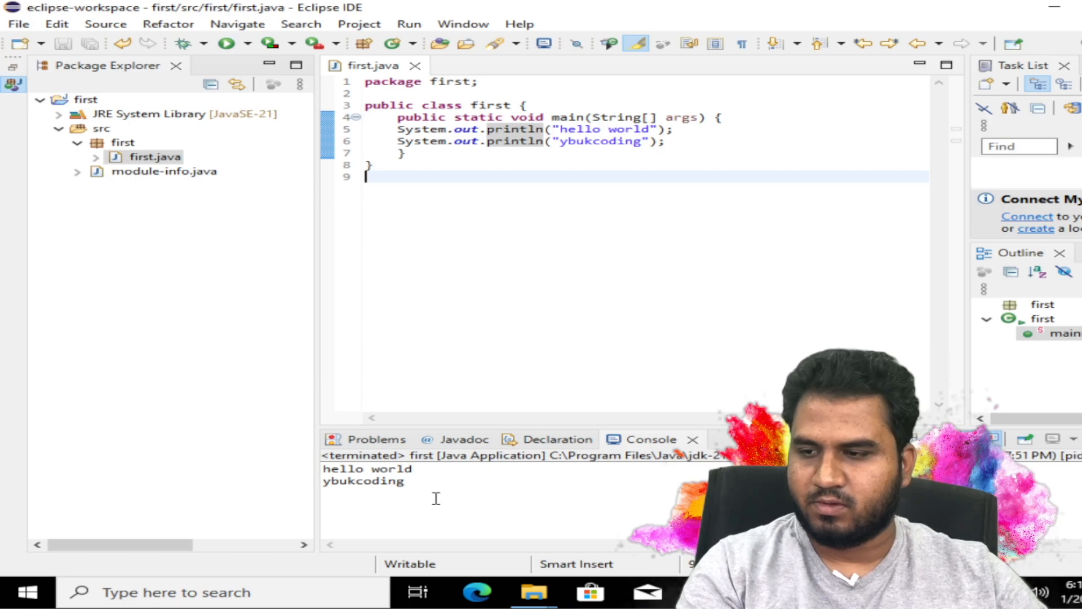
pyautogui.click(442, 492)
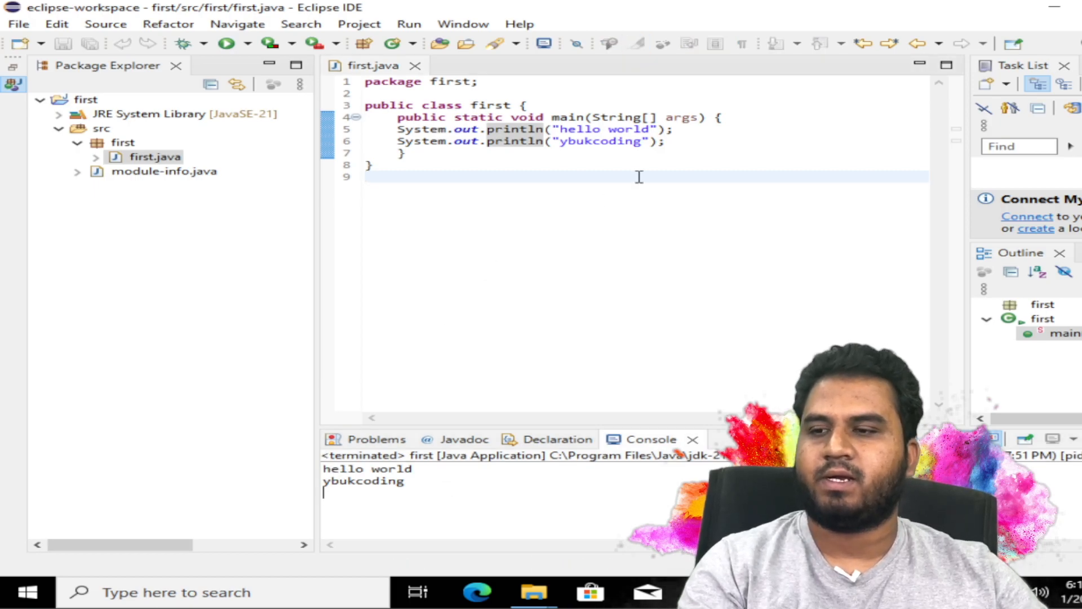
# - Change the second println statement's text to "in ybukcoding", save first.java and rerun the program
pyautogui.click(556, 146)
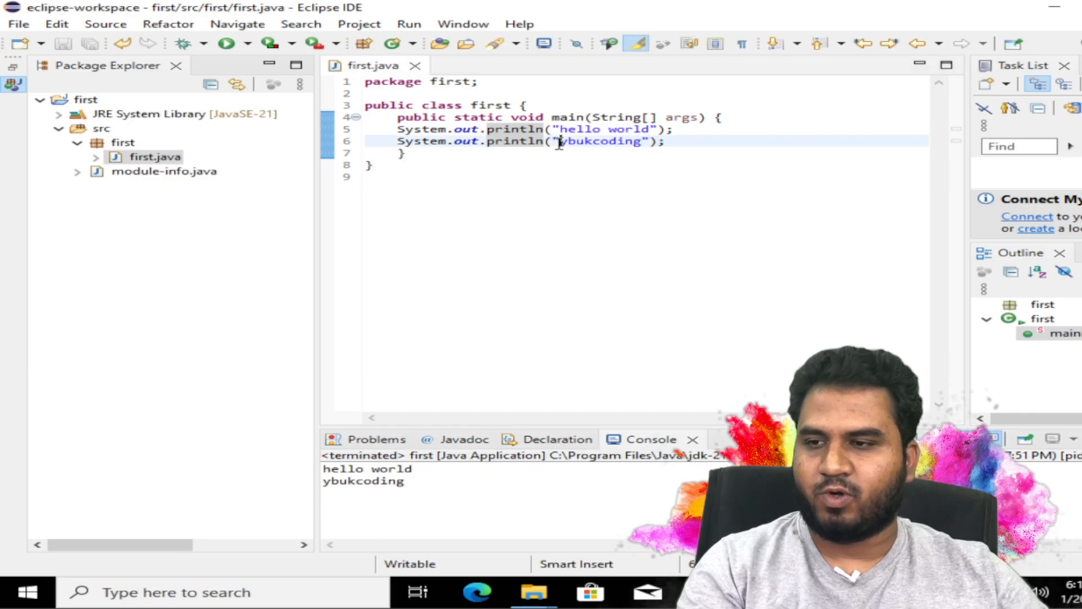
pyautogui.write('in')
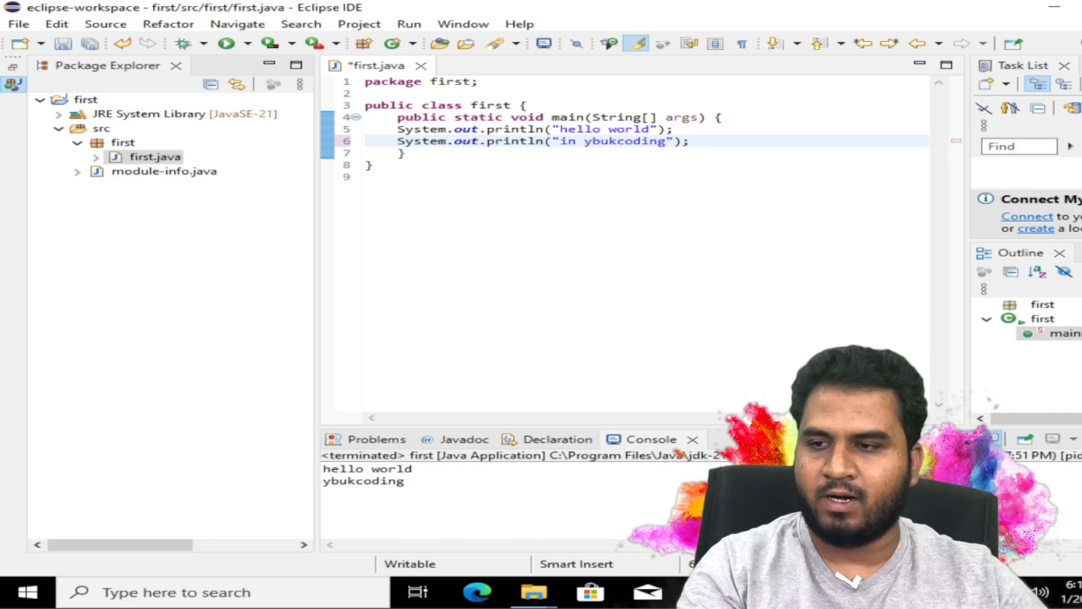
pyautogui.hotkey('ctrl', 's')
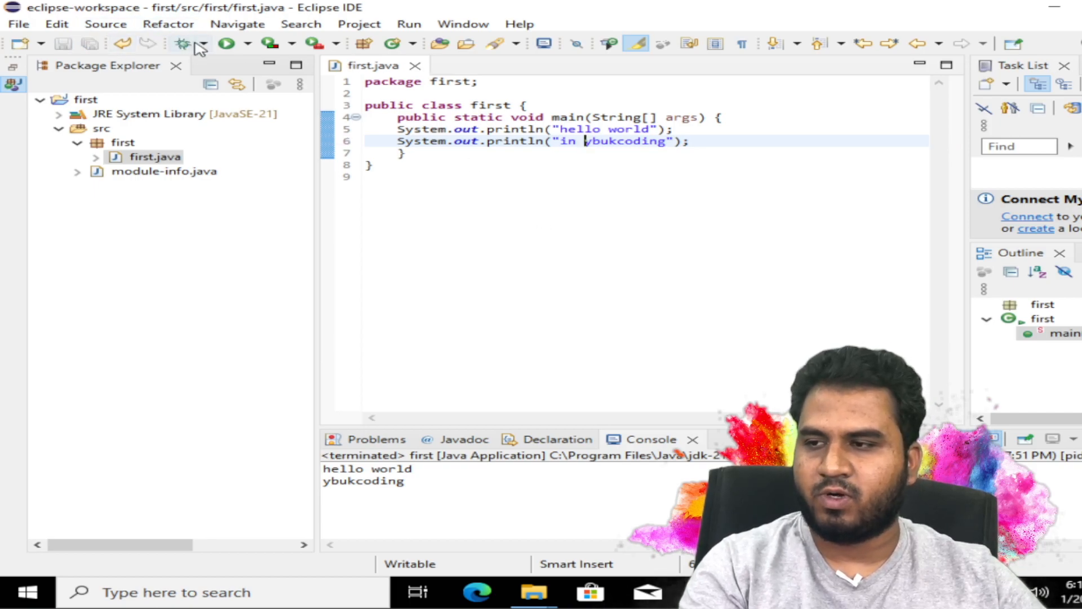
pyautogui.click(226, 44)
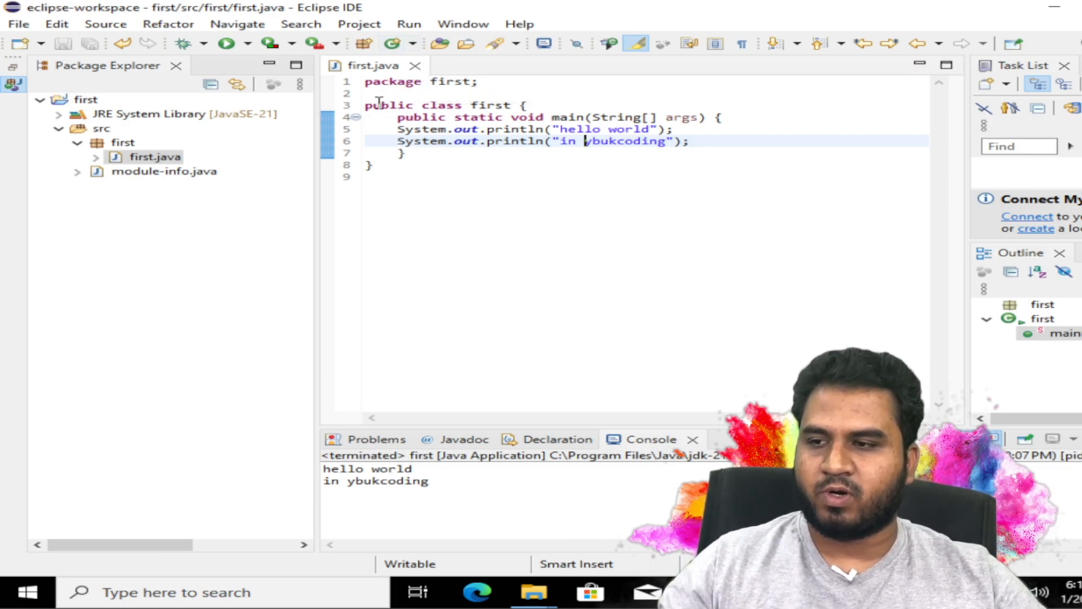
pyautogui.hotkey('ctrl', 'End')
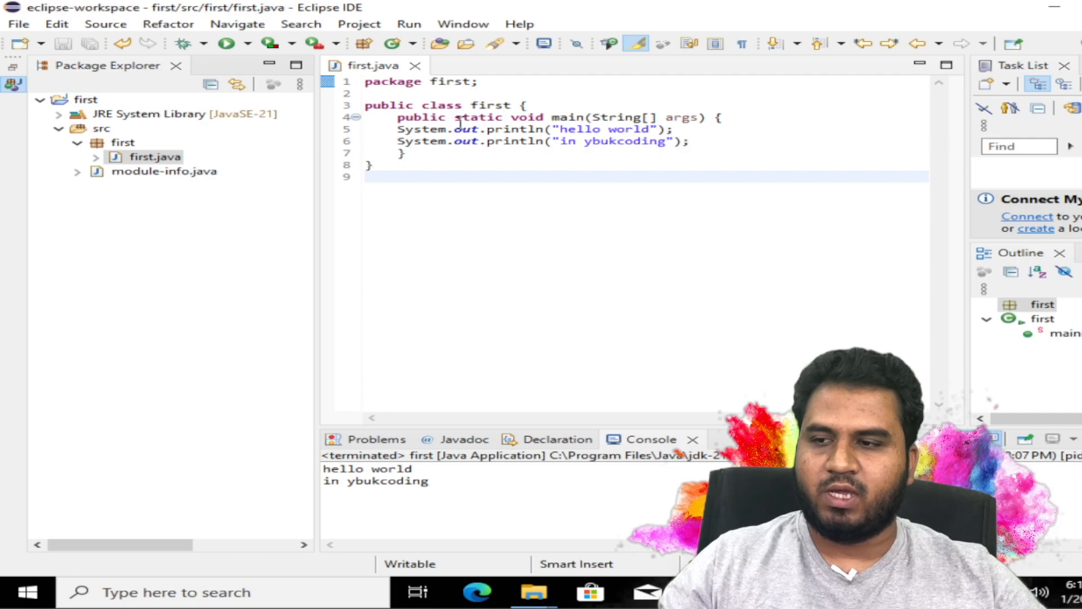